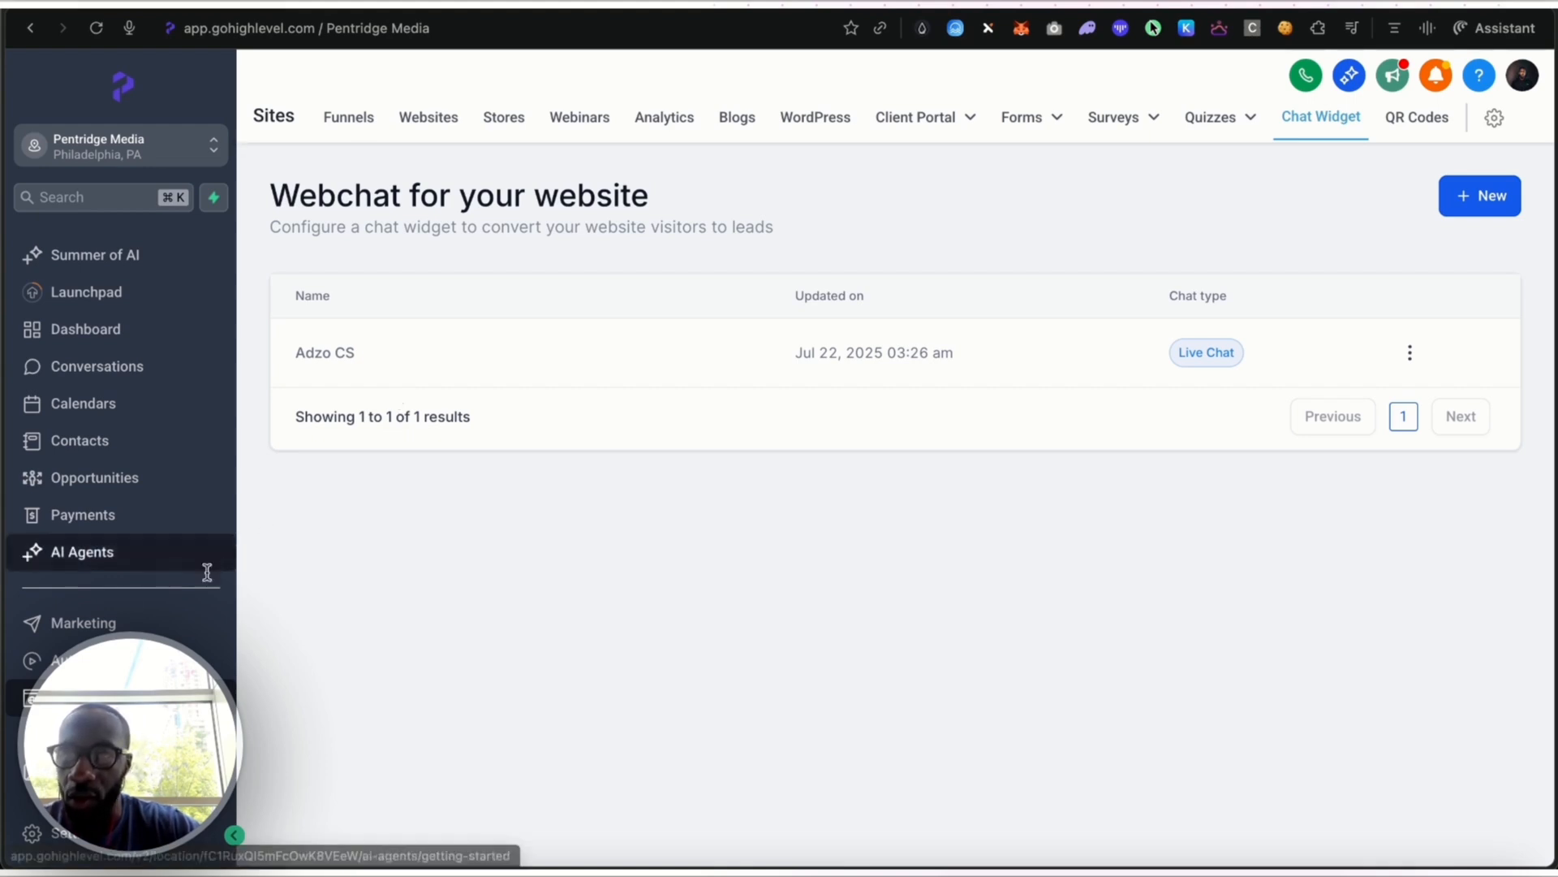
Start a new Conversation AI bot through the guided form setup, using the General Q&A type
left_click(108, 567)
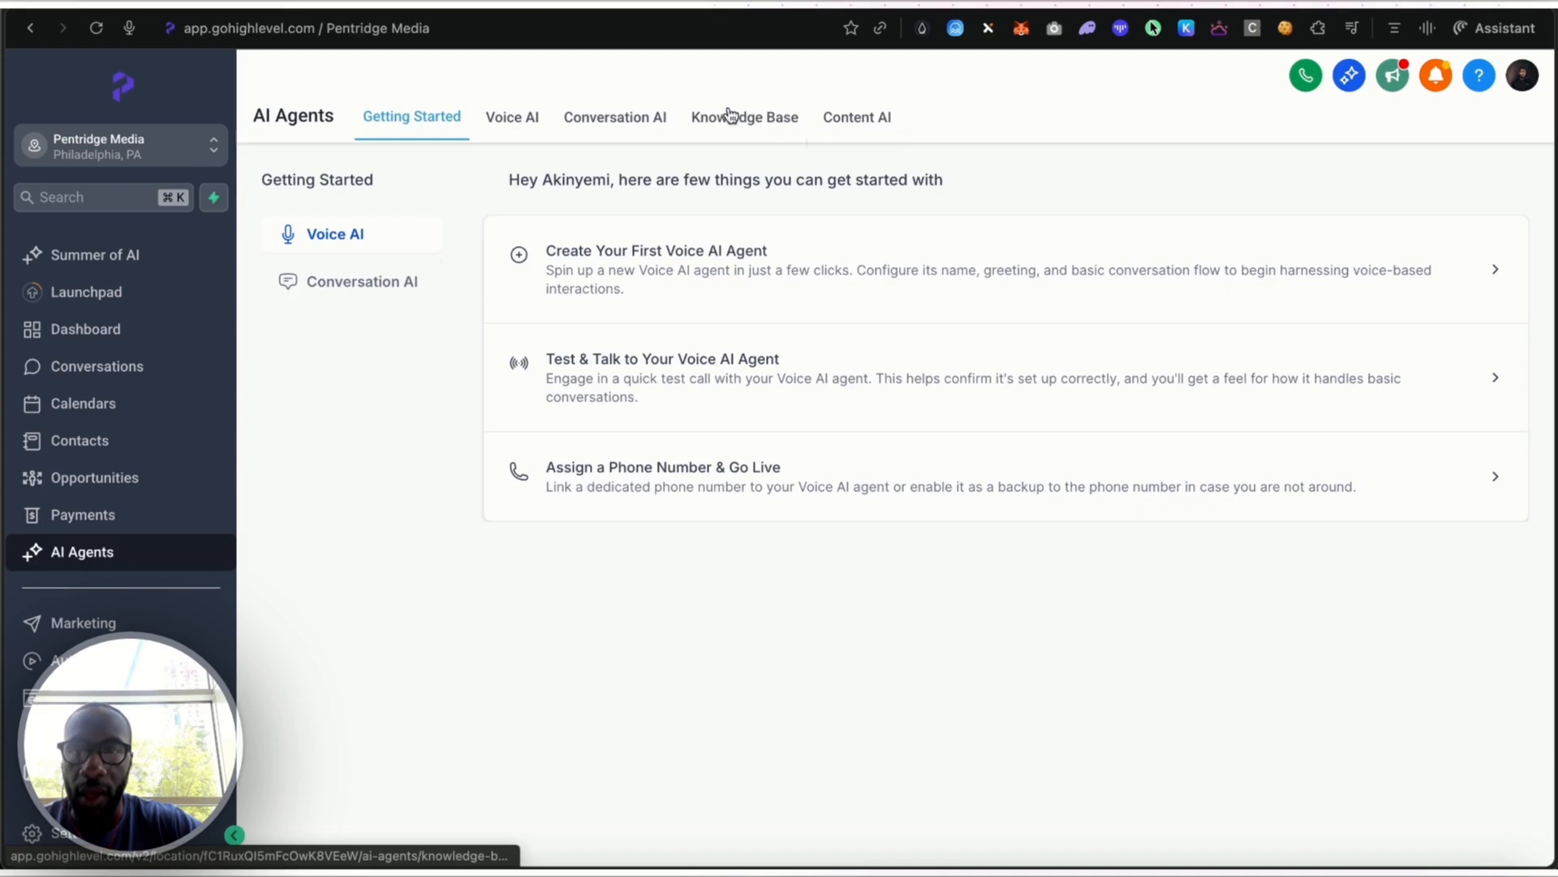
left_click(633, 119)
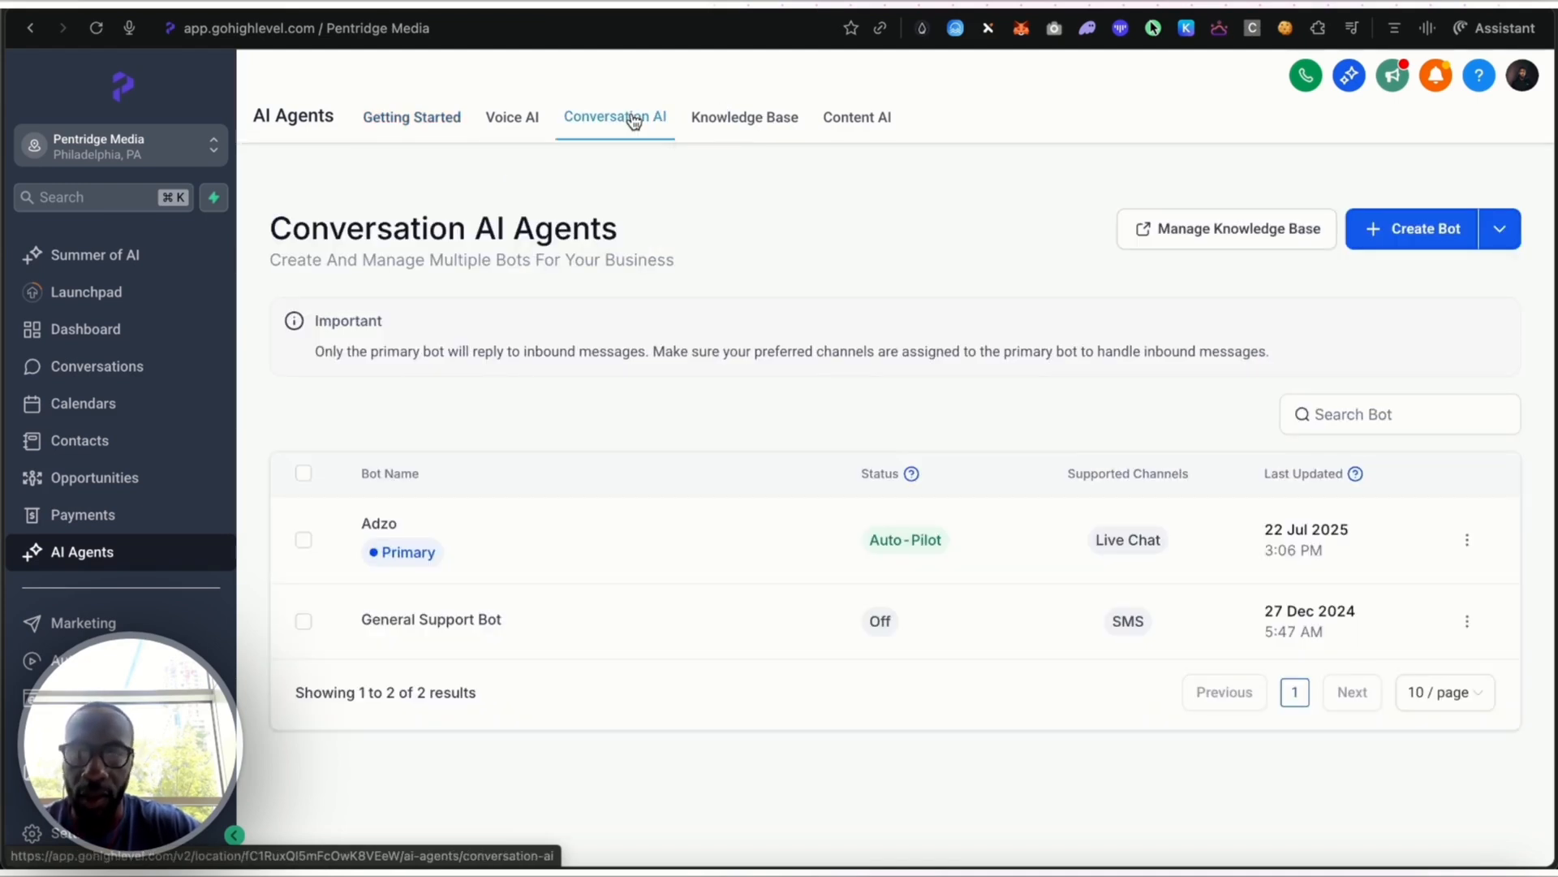
left_click(388, 526)
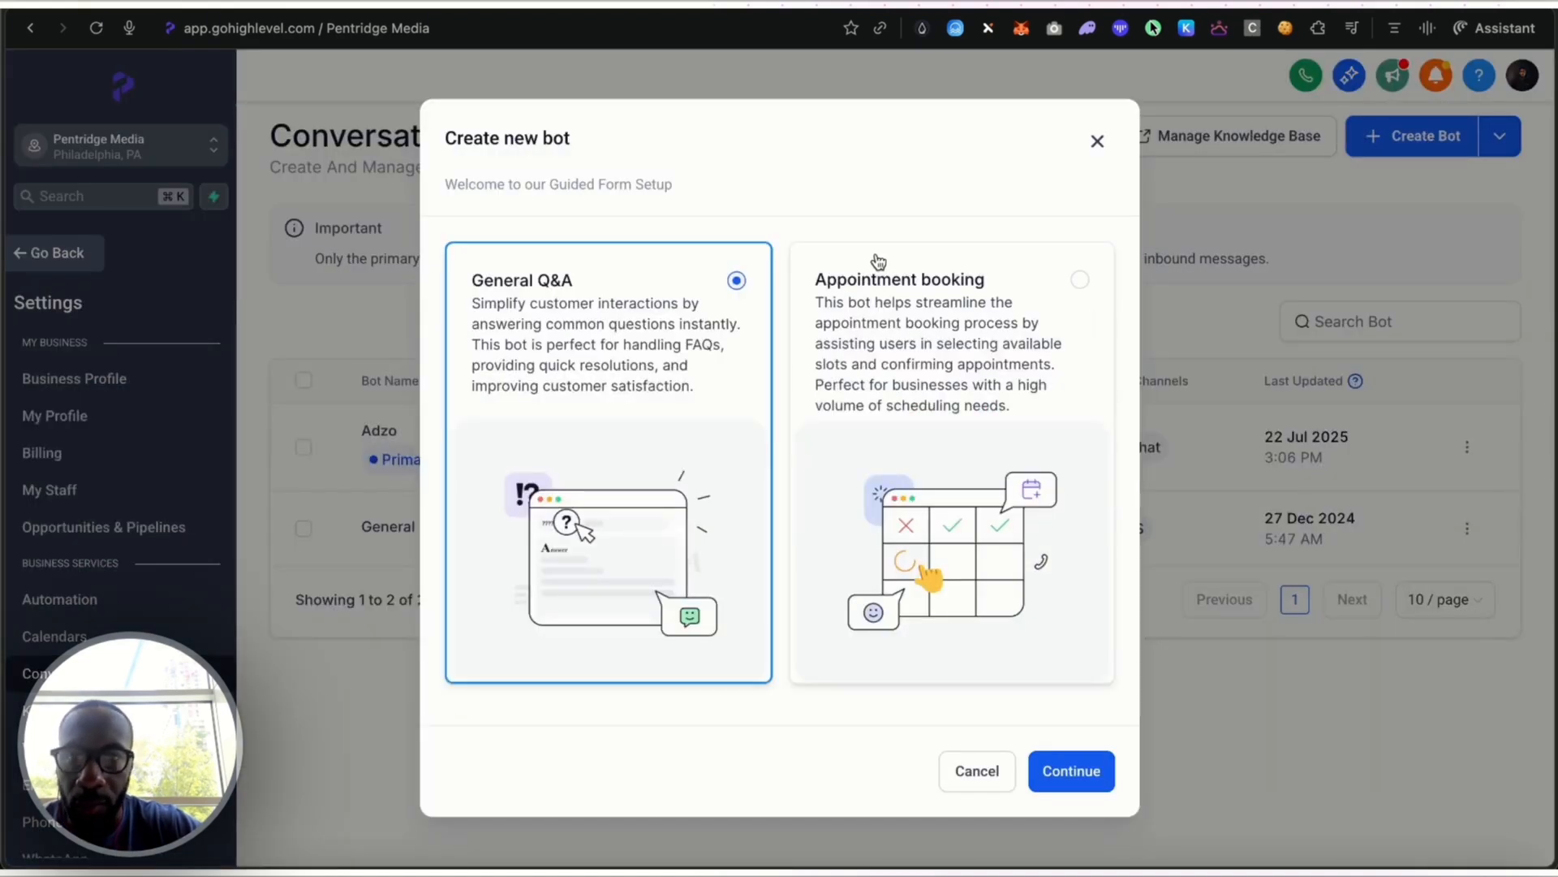
left_click(987, 324)
left_click(709, 311)
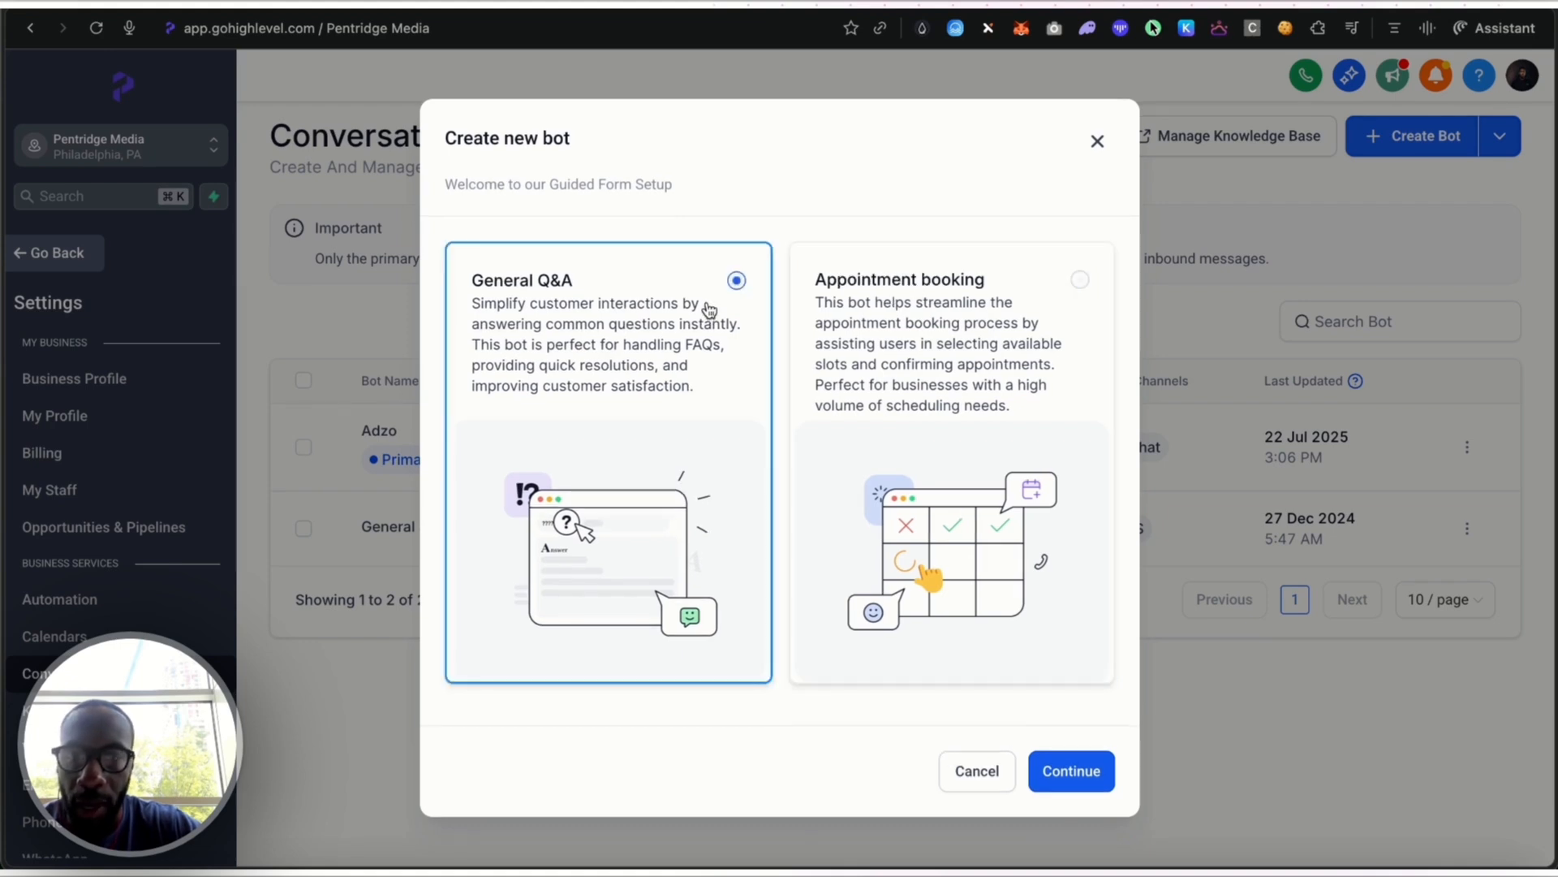
left_click(1069, 772)
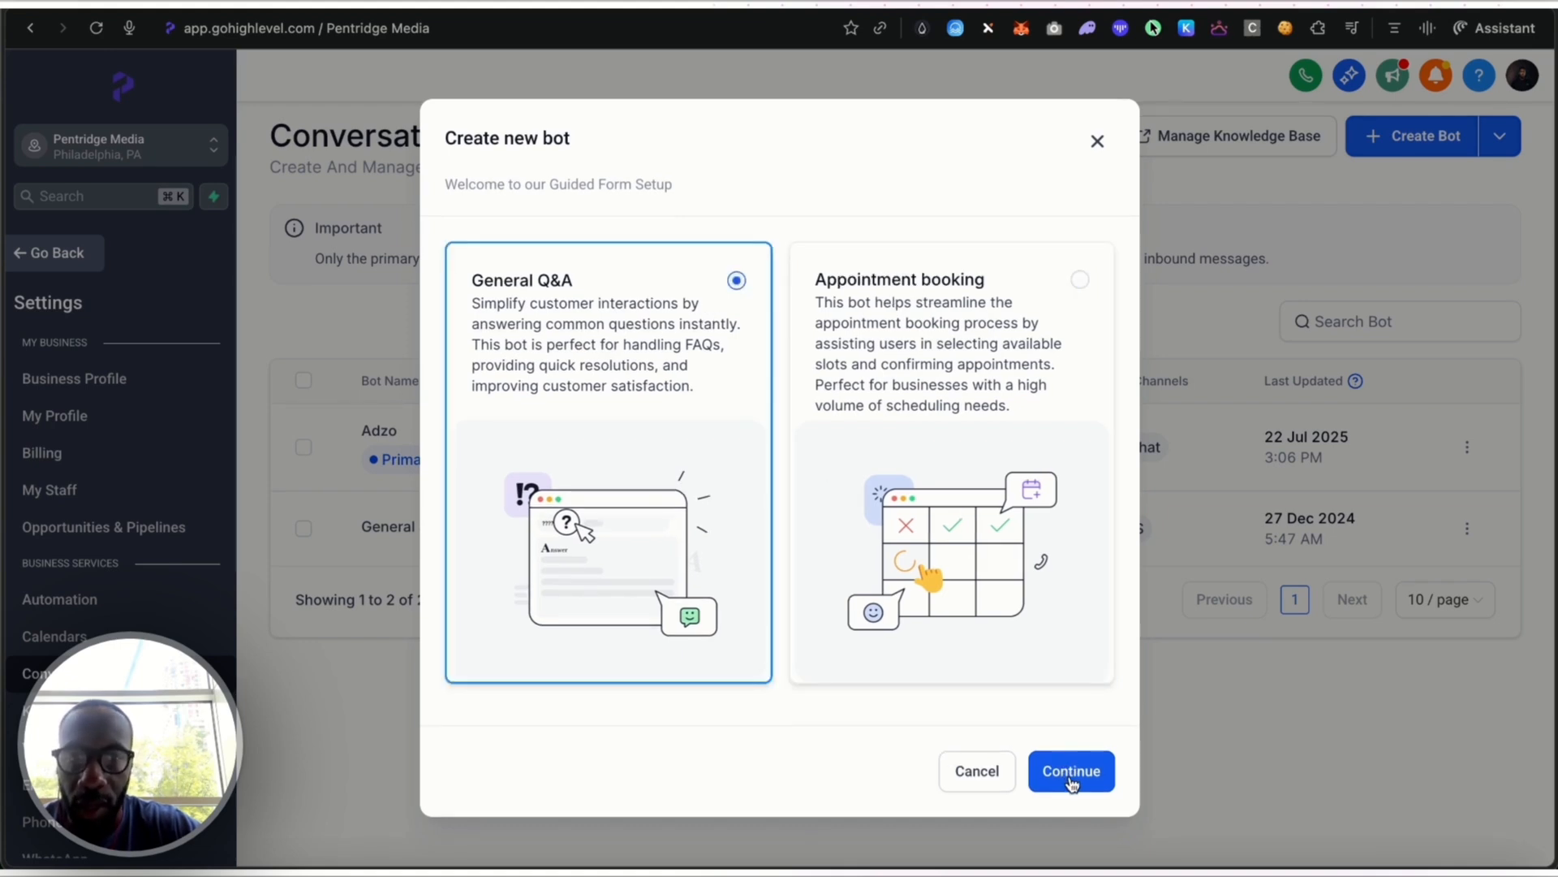
Fill in the brand voice's basic info with the brand name "Test Name" and the company website testname.com
scroll(909, 651, "down", 3)
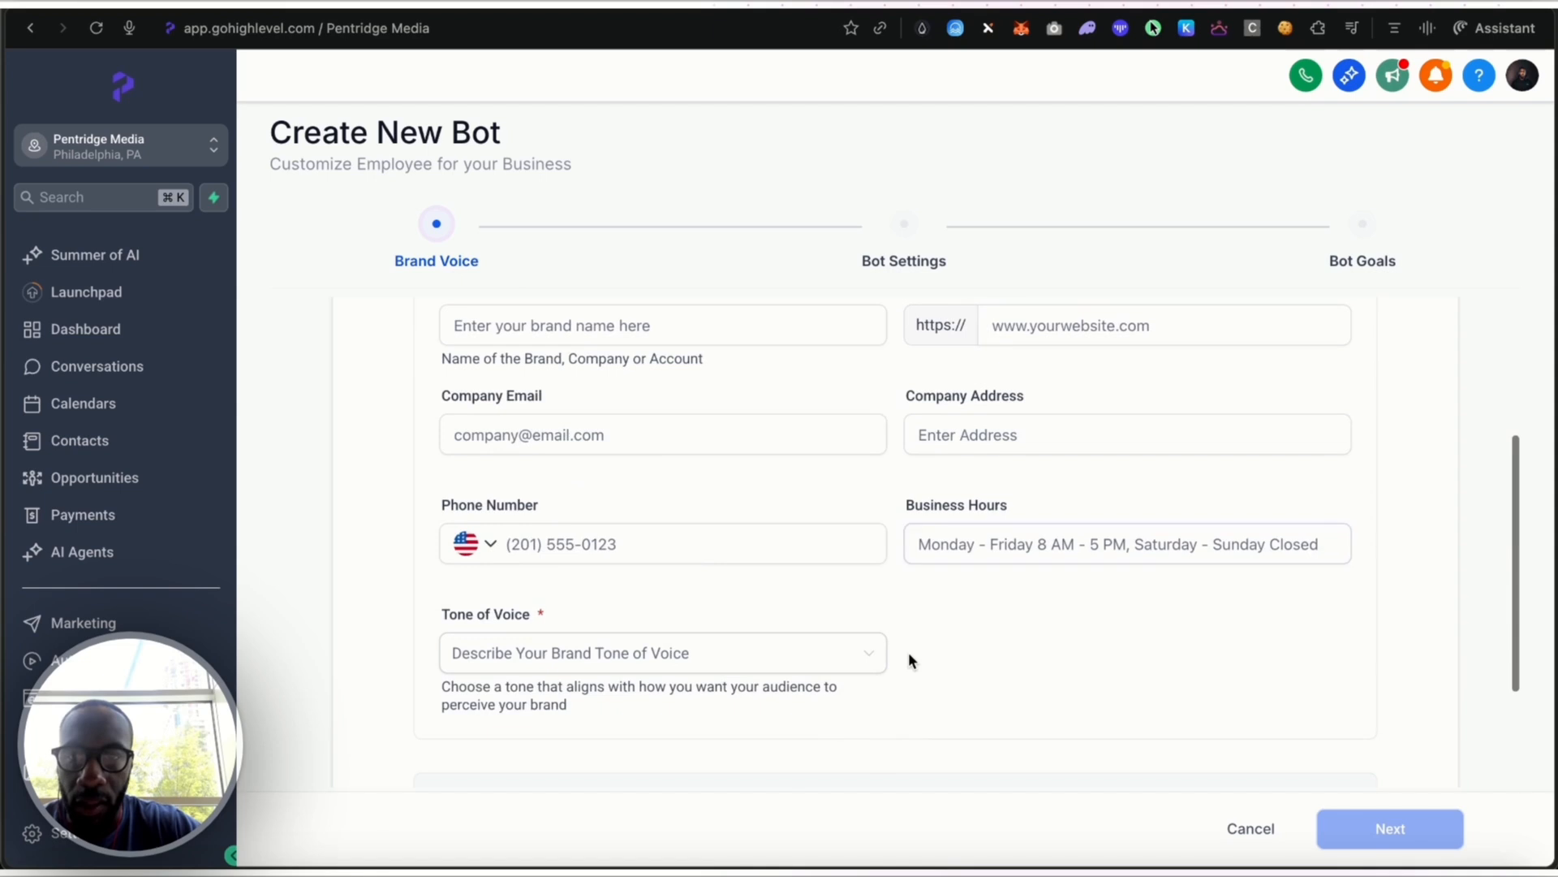
scroll(908, 651, "up", 1)
left_click(909, 653)
left_click(839, 514)
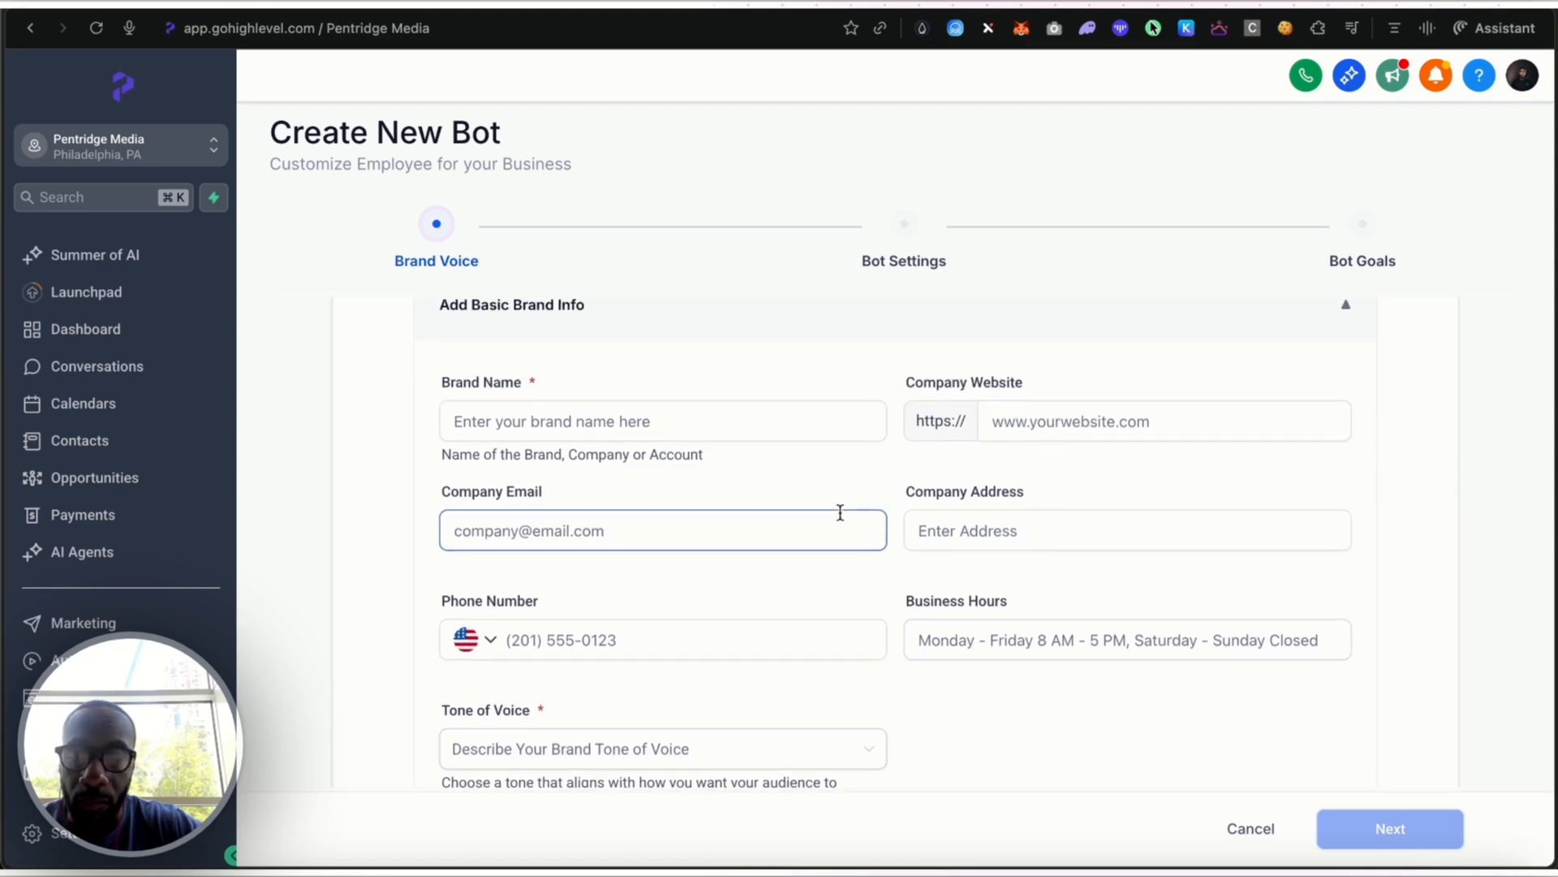
scroll(835, 539, "down", 1)
left_click(833, 547)
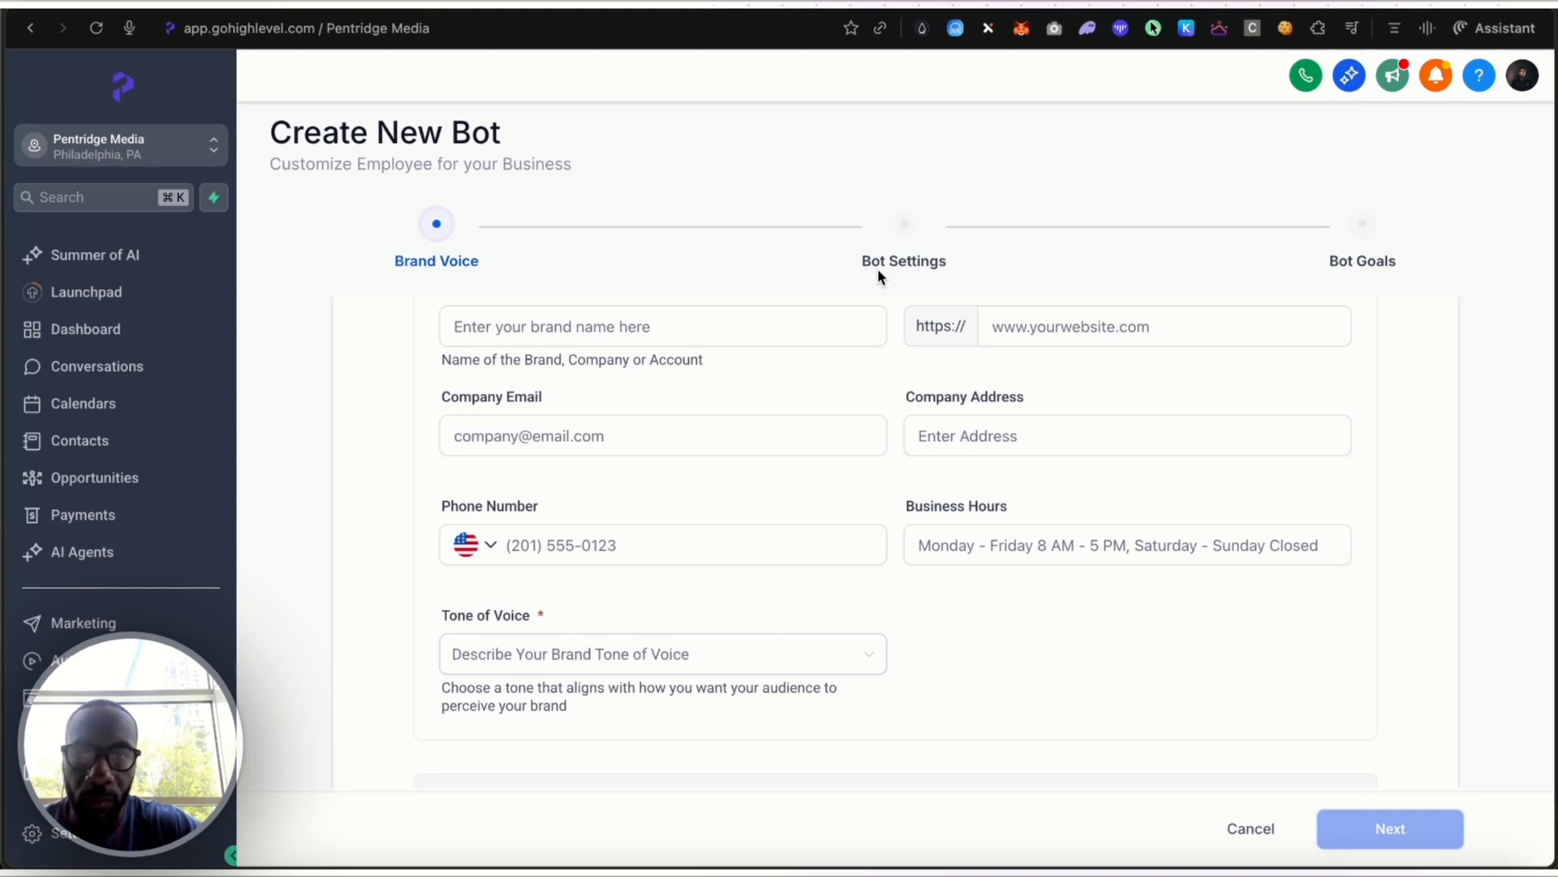
scroll(889, 323, "up", 1)
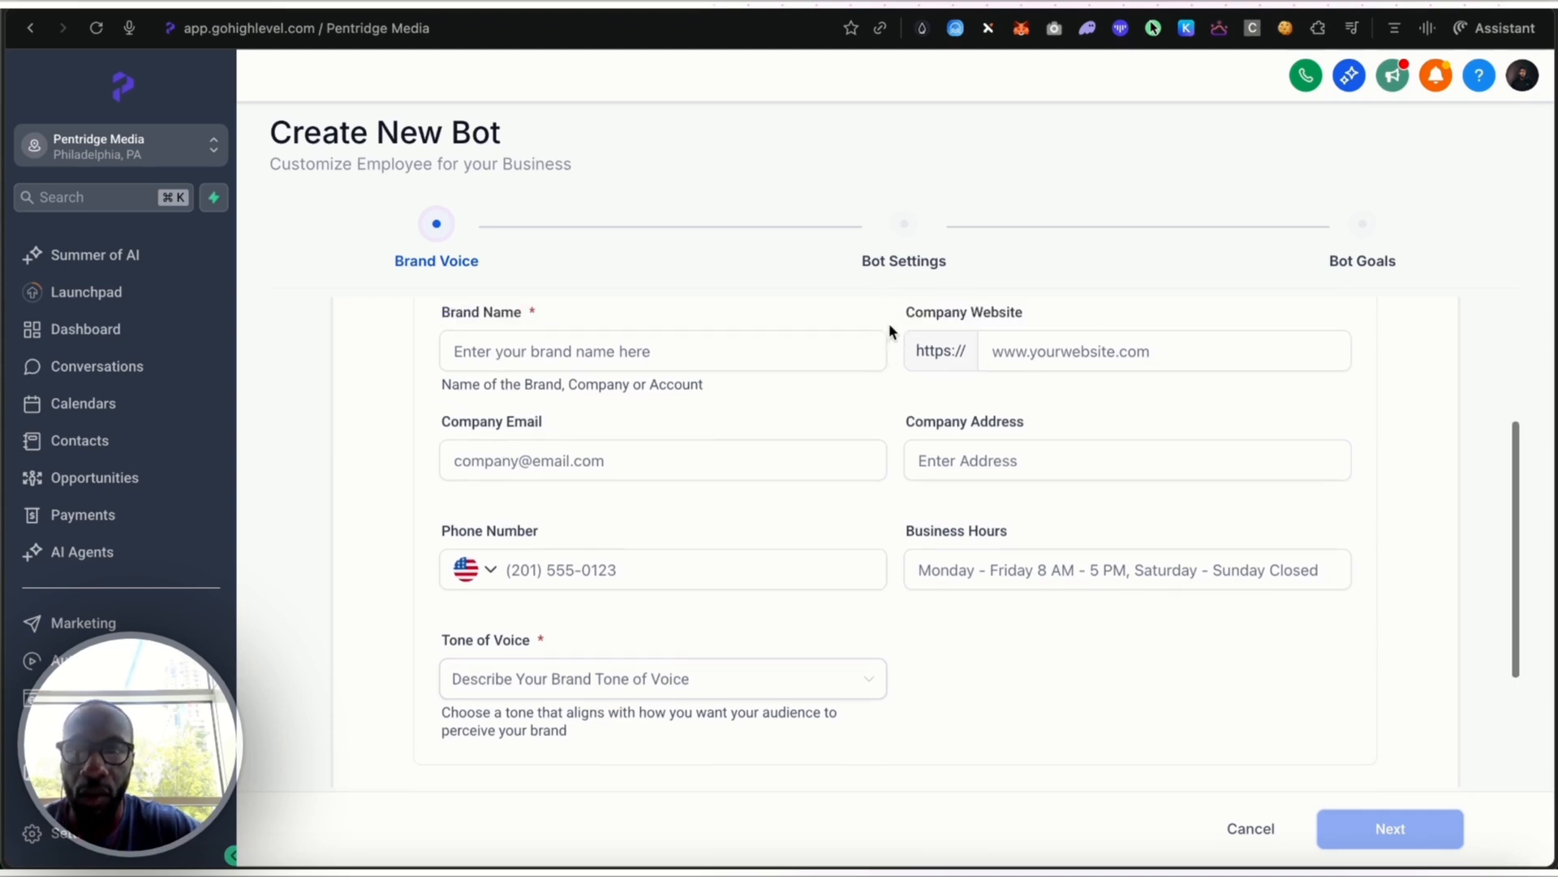
left_click(805, 366)
type("Test Name")
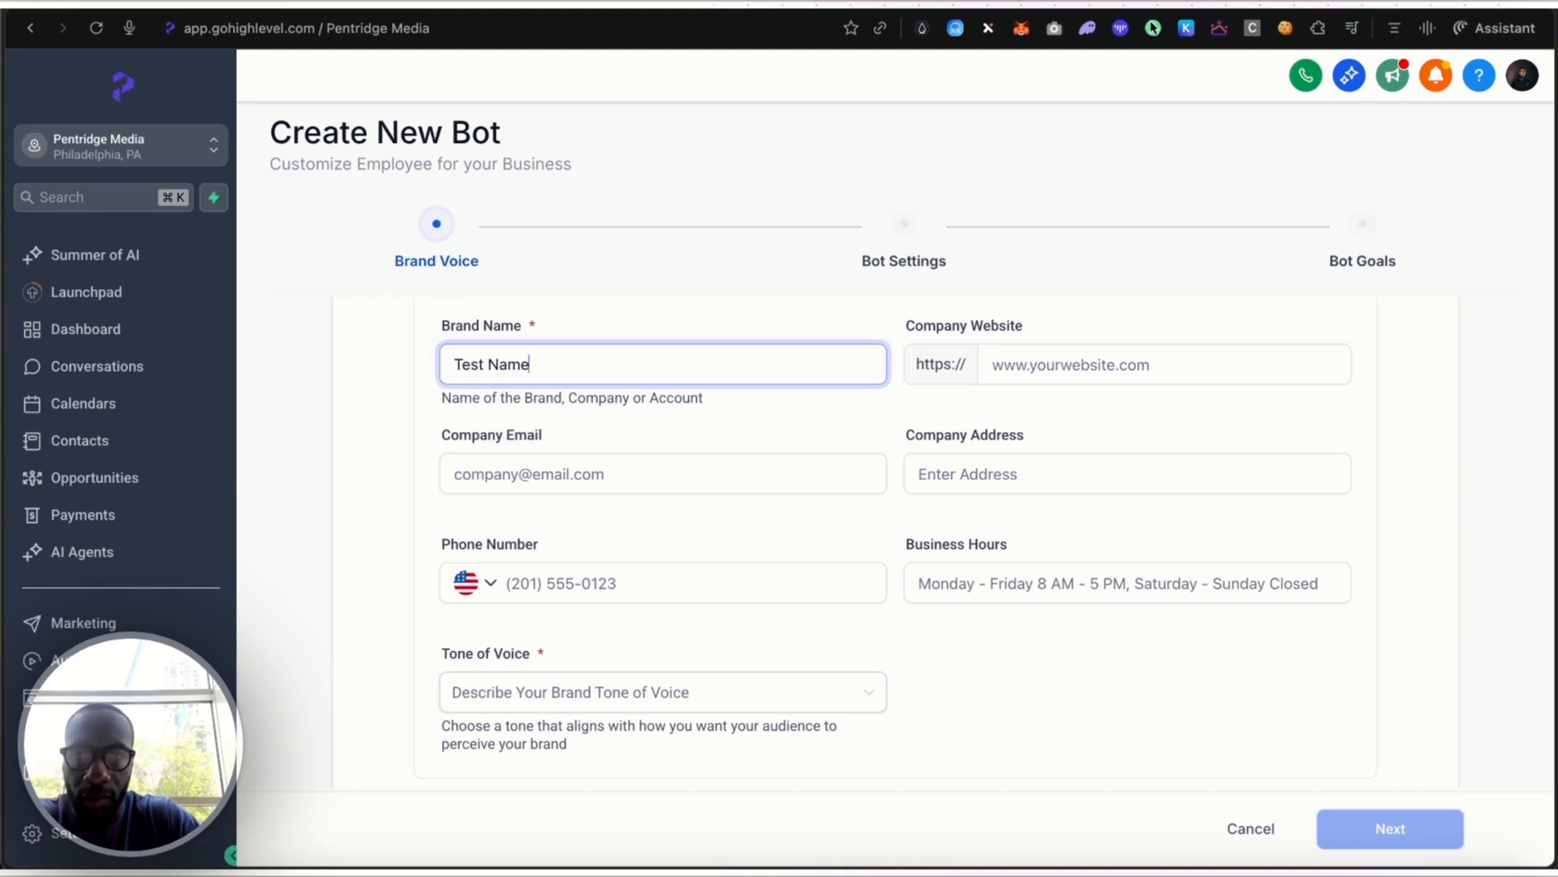
left_click(1313, 380)
type("testname.com")
Enter the company's email, street address and phone number in the basic brand info
left_click(771, 495)
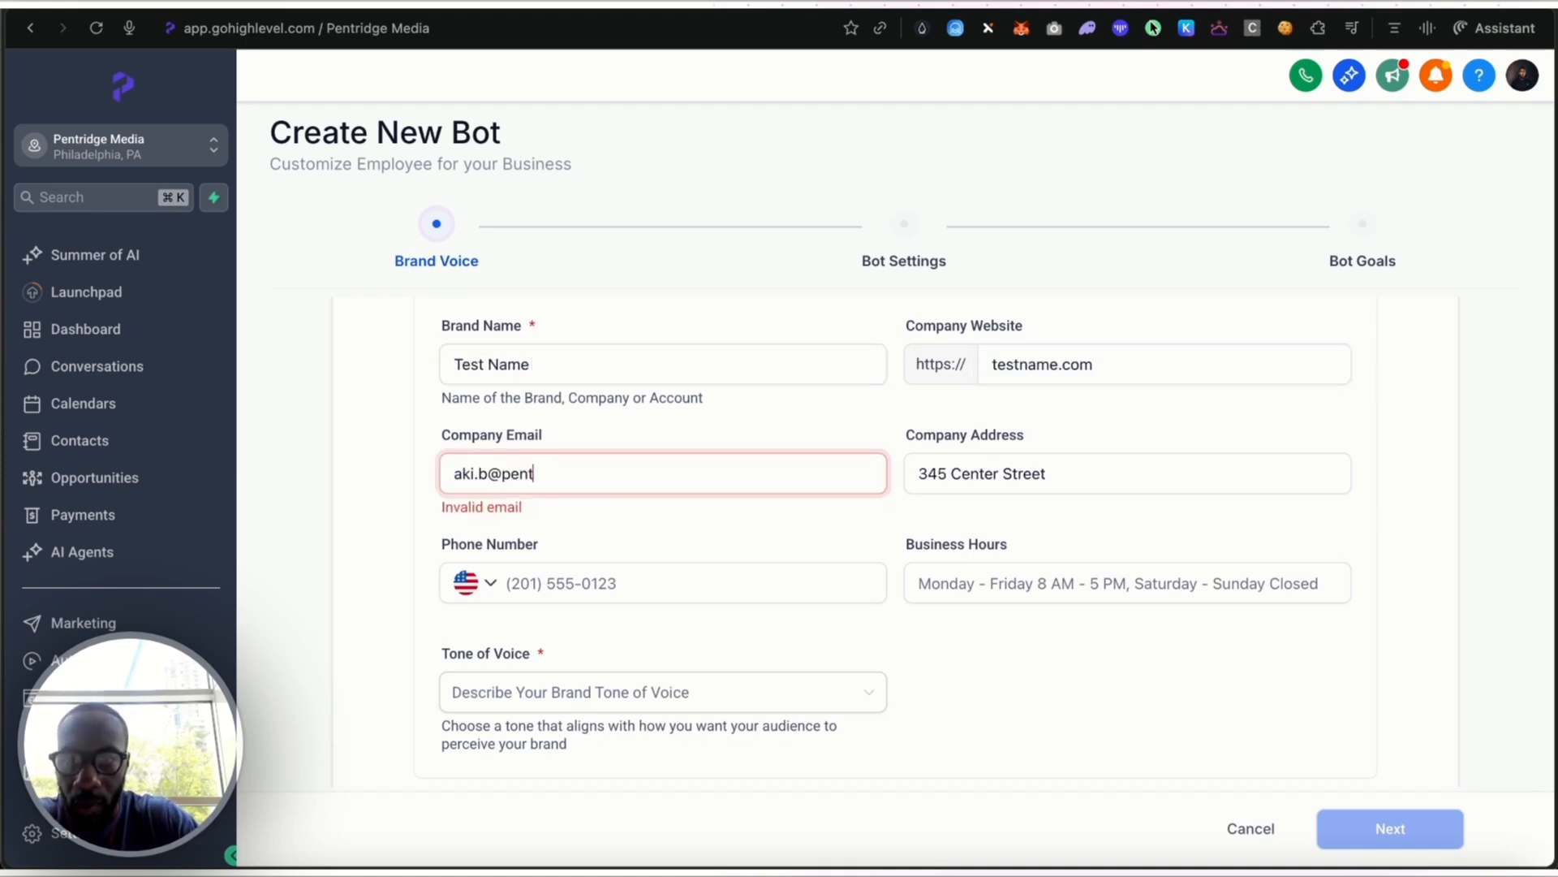
left_click(596, 569)
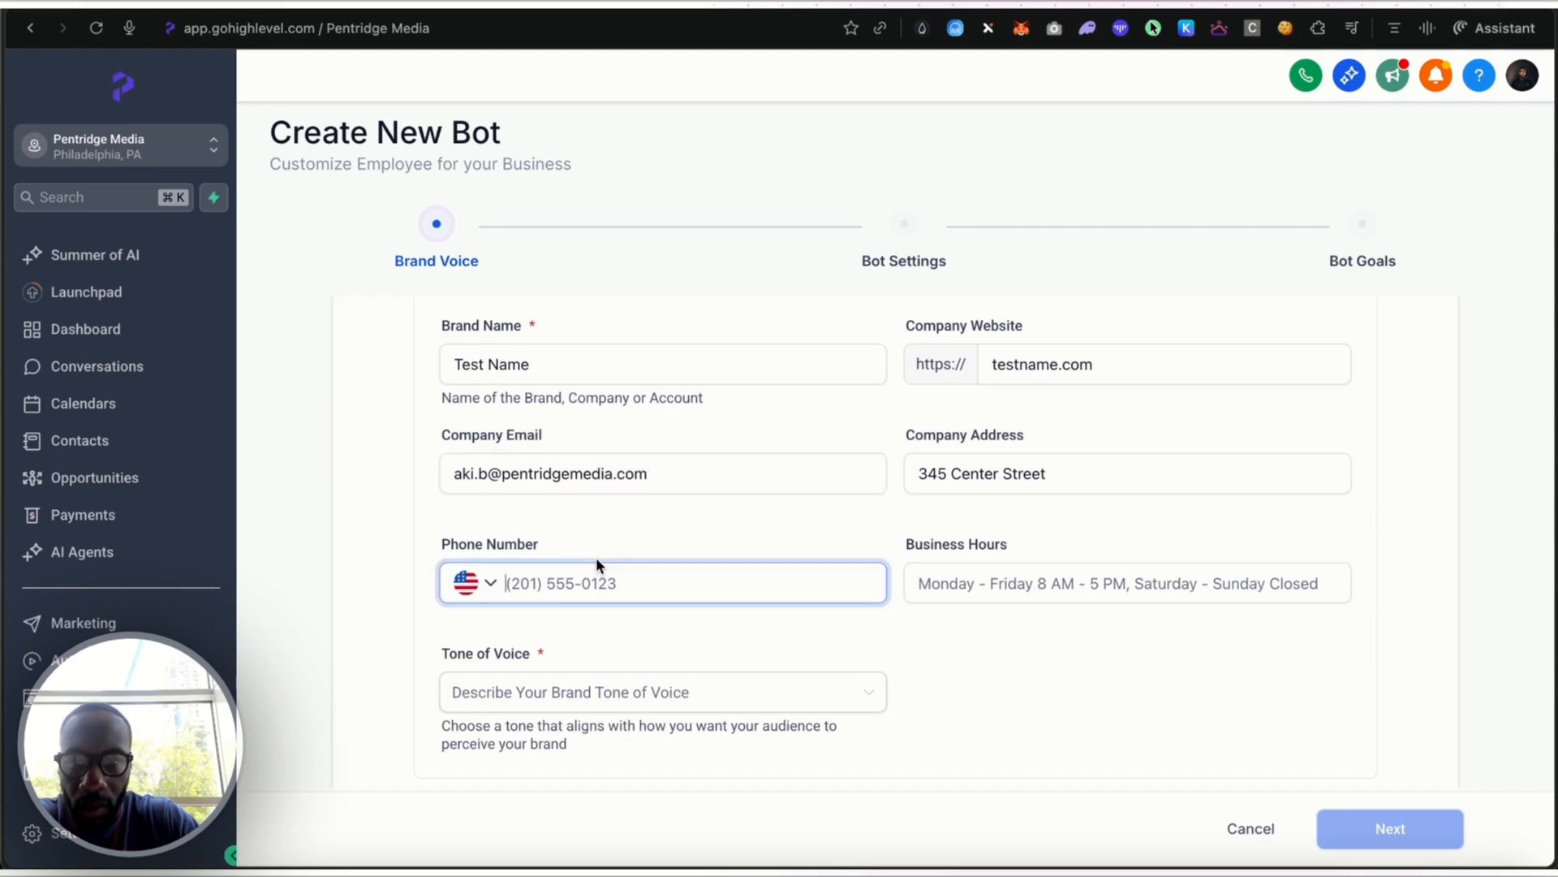
Set the brand's business hours to "Monday-Friday; 8am-4pm"
left_click(1127, 583)
type("MOnd")
key("BackSpace")
key("BackSpace")
key("BackSpace")
type("onday-Frid")
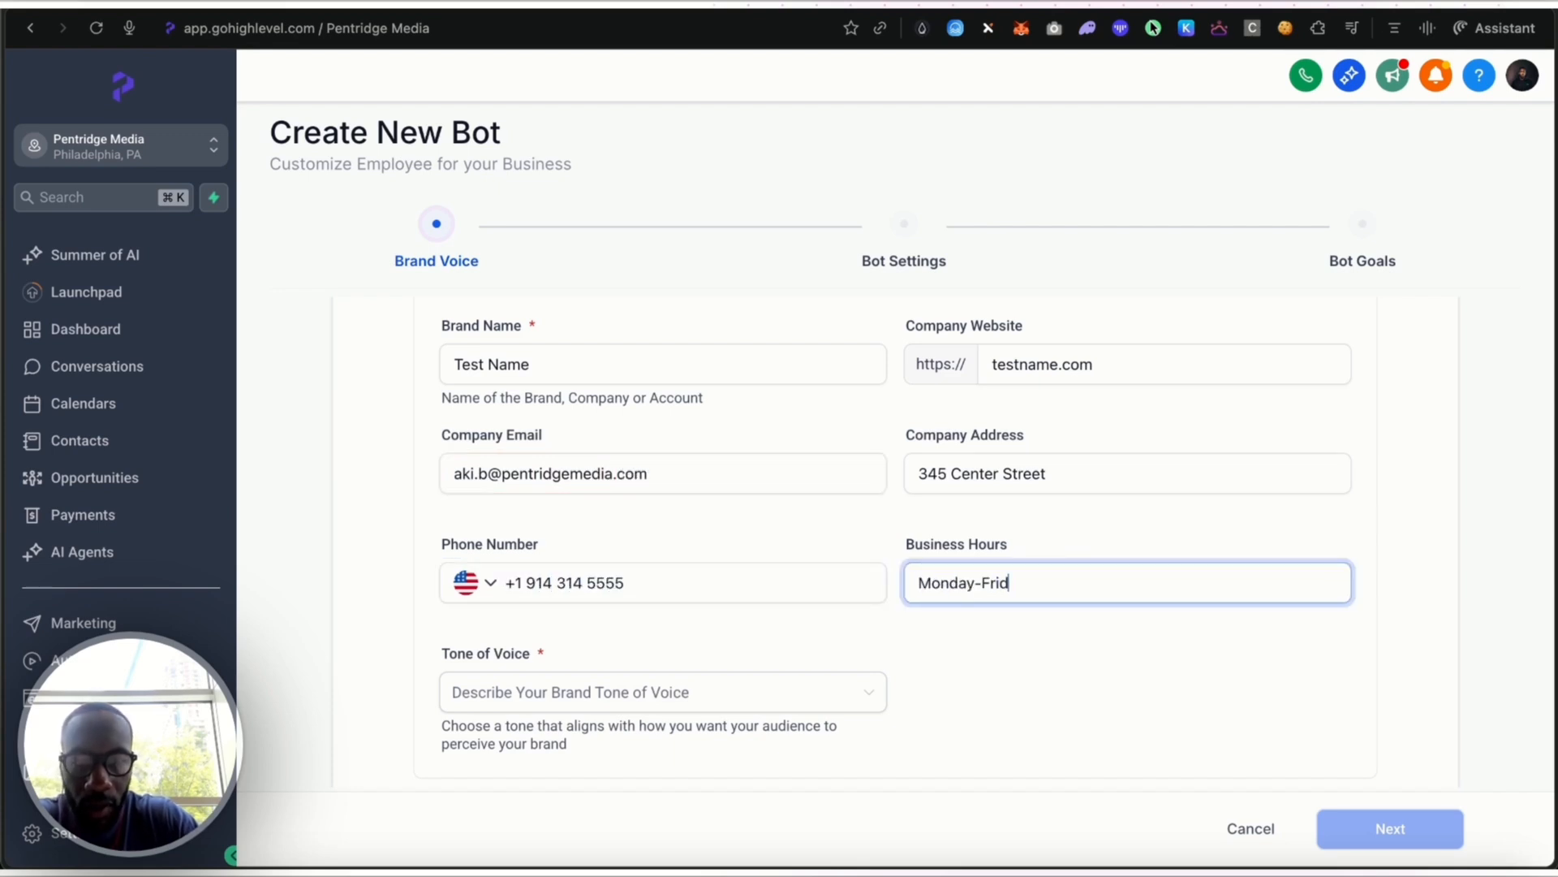
type("ay; 8am-4pm")
Choose the Confident tone of voice, then save the brand voice and continue to the bot settings
left_click(663, 692)
left_click(686, 545)
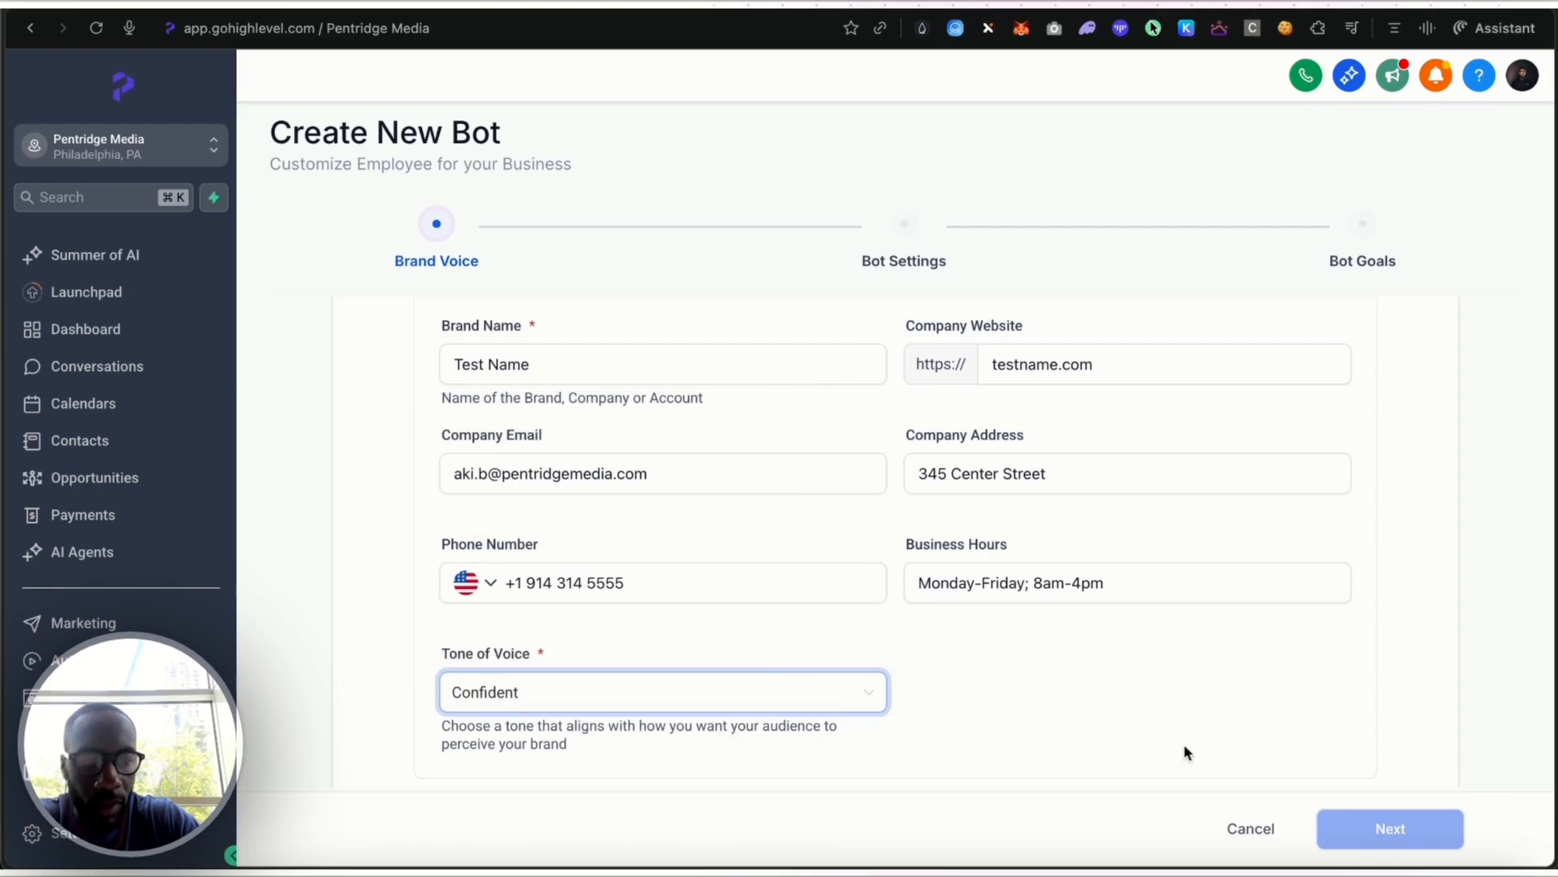
scroll(1312, 759, "down", 3)
left_click(1312, 751)
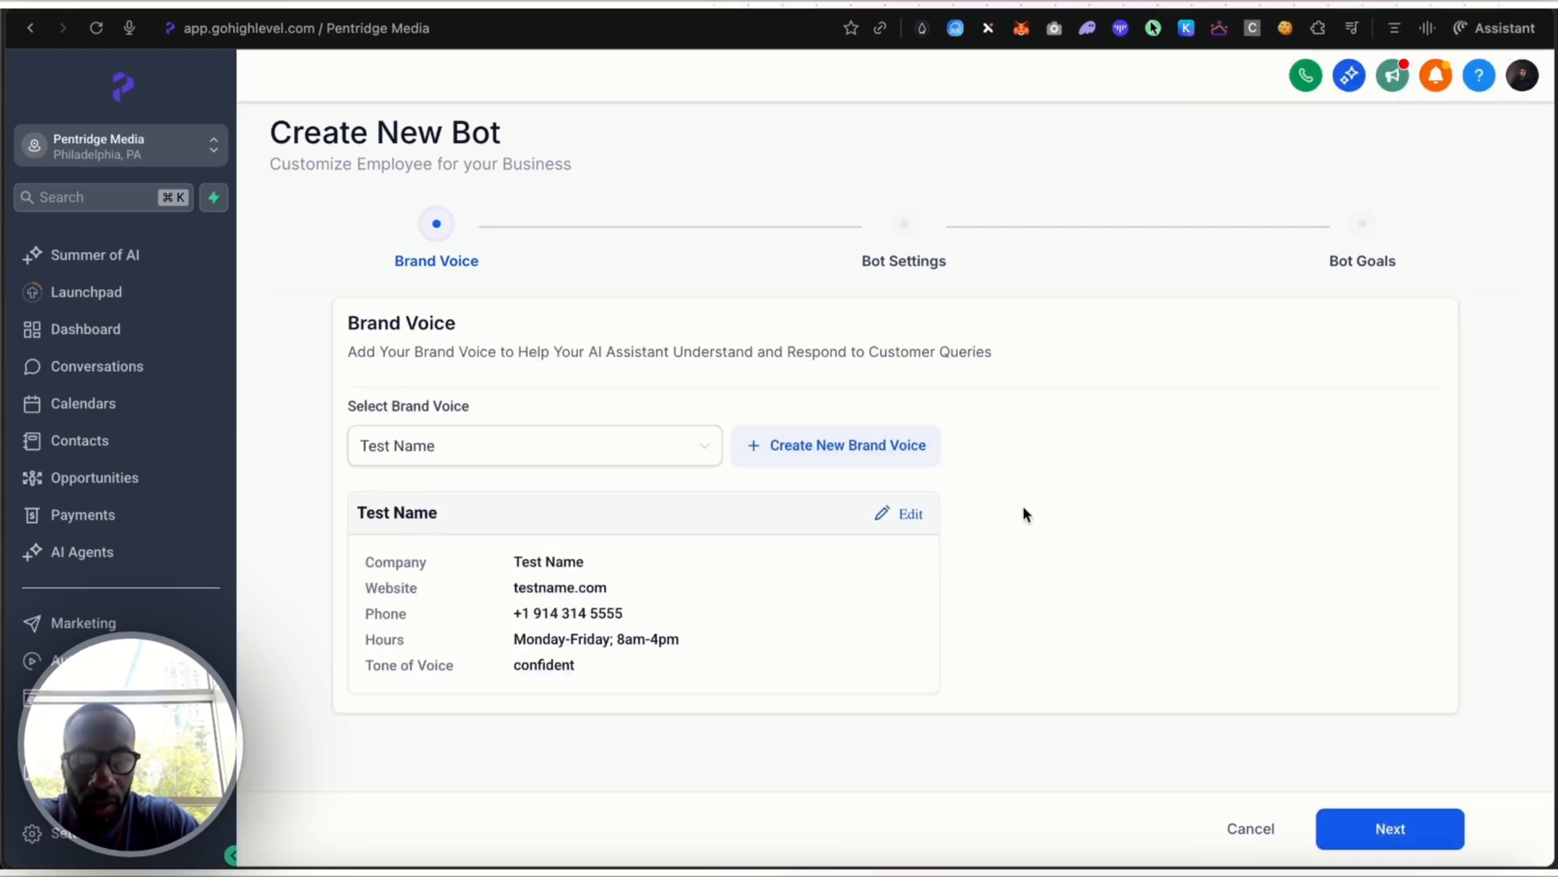
left_click(1390, 829)
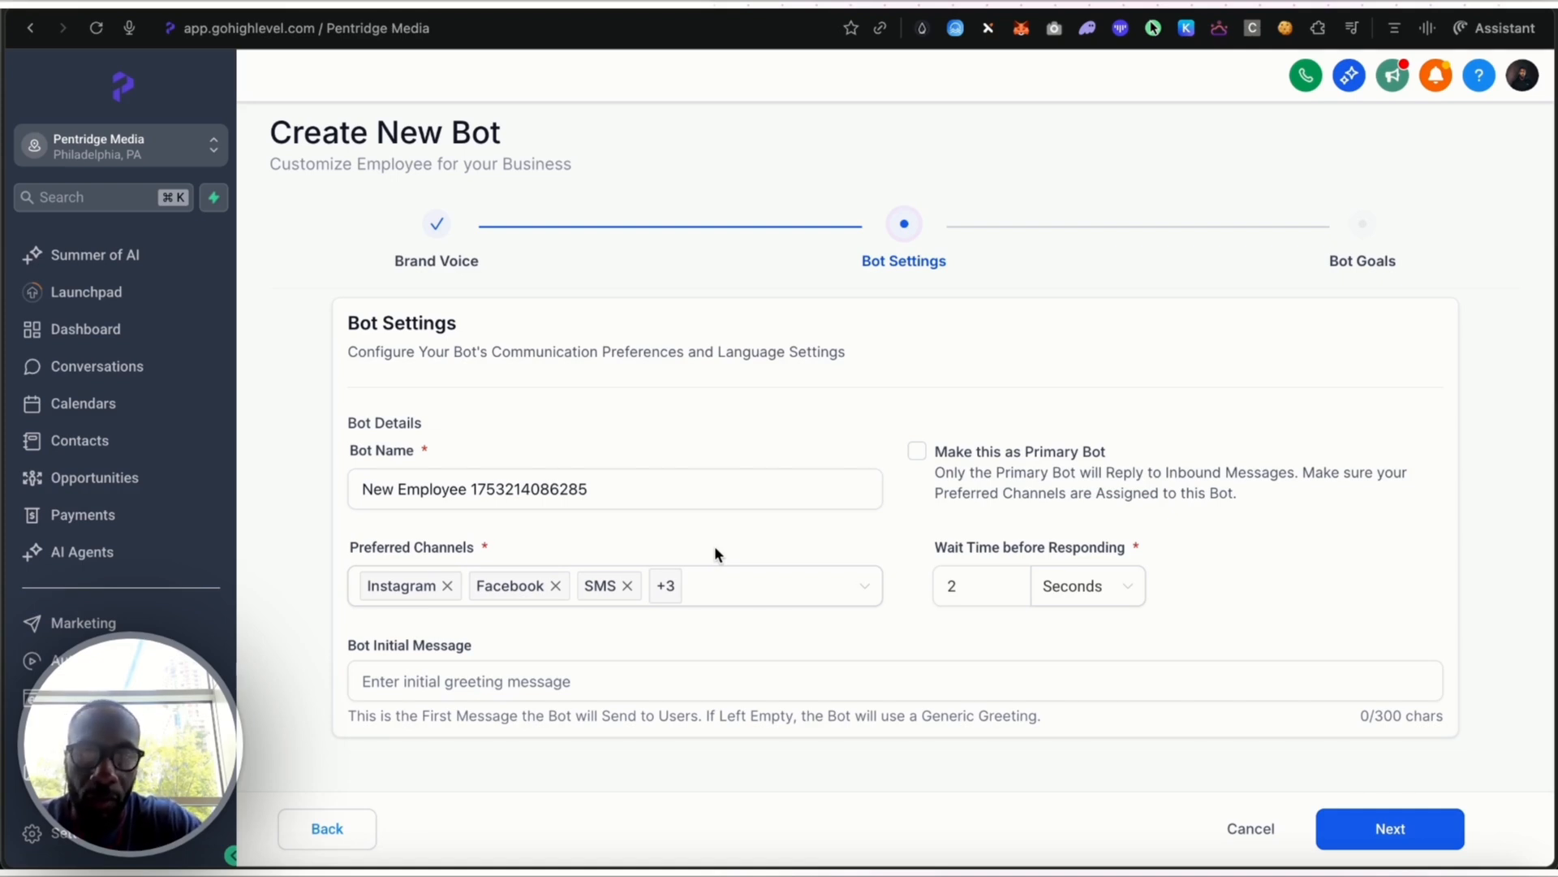
Remove Instagram, Facebook, SMS, Live Chat and WhatsApp from the preferred channels, keeping only Chat Widget (SMS chat)
mouse_move(667, 586)
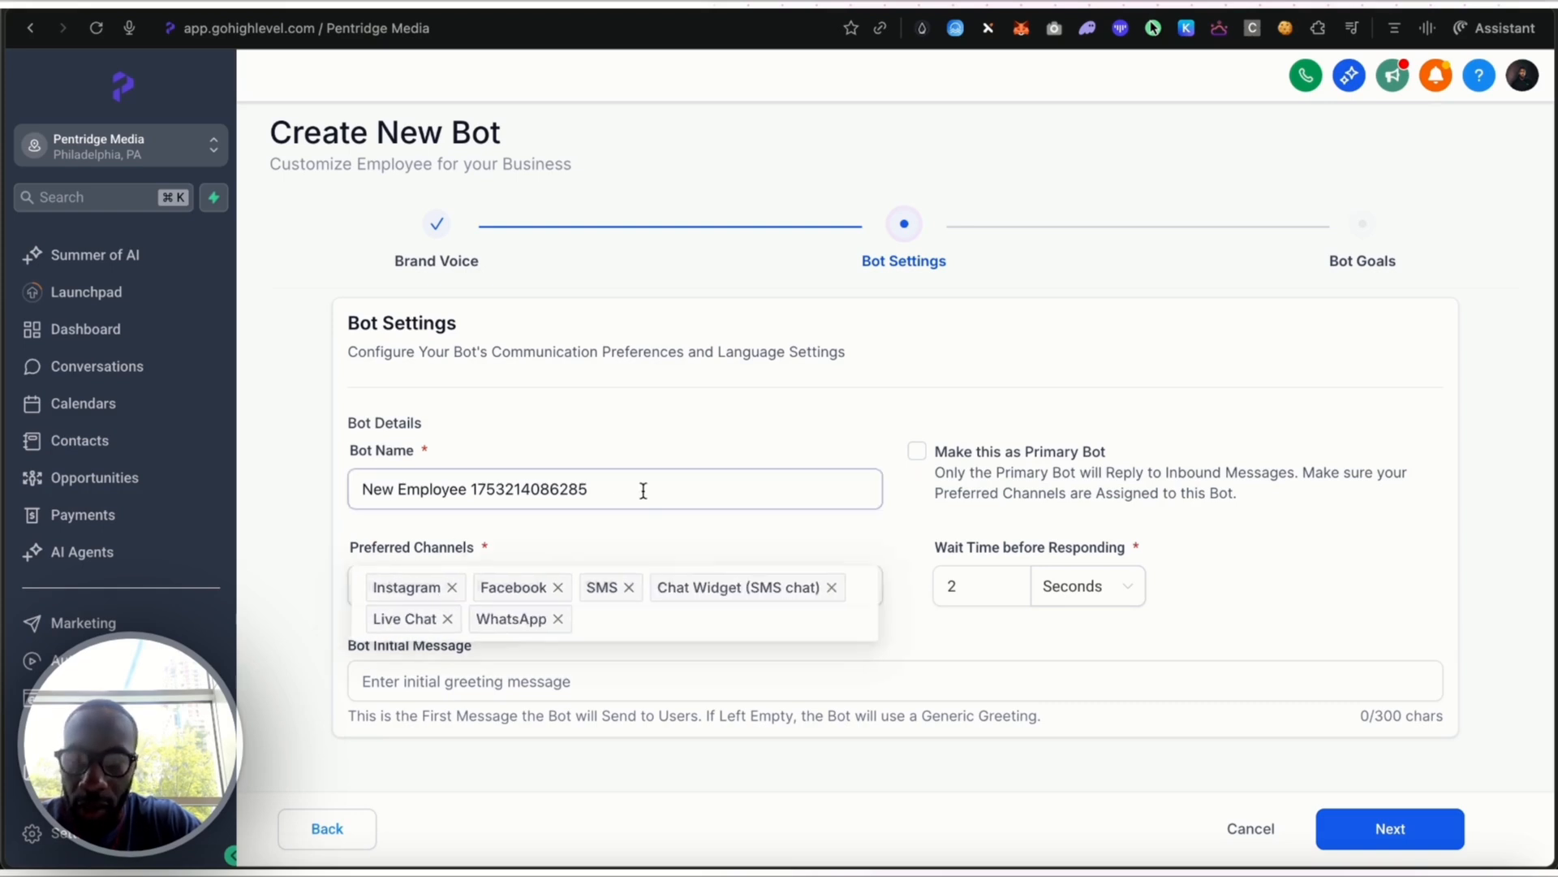
left_click(447, 586)
left_click(447, 585)
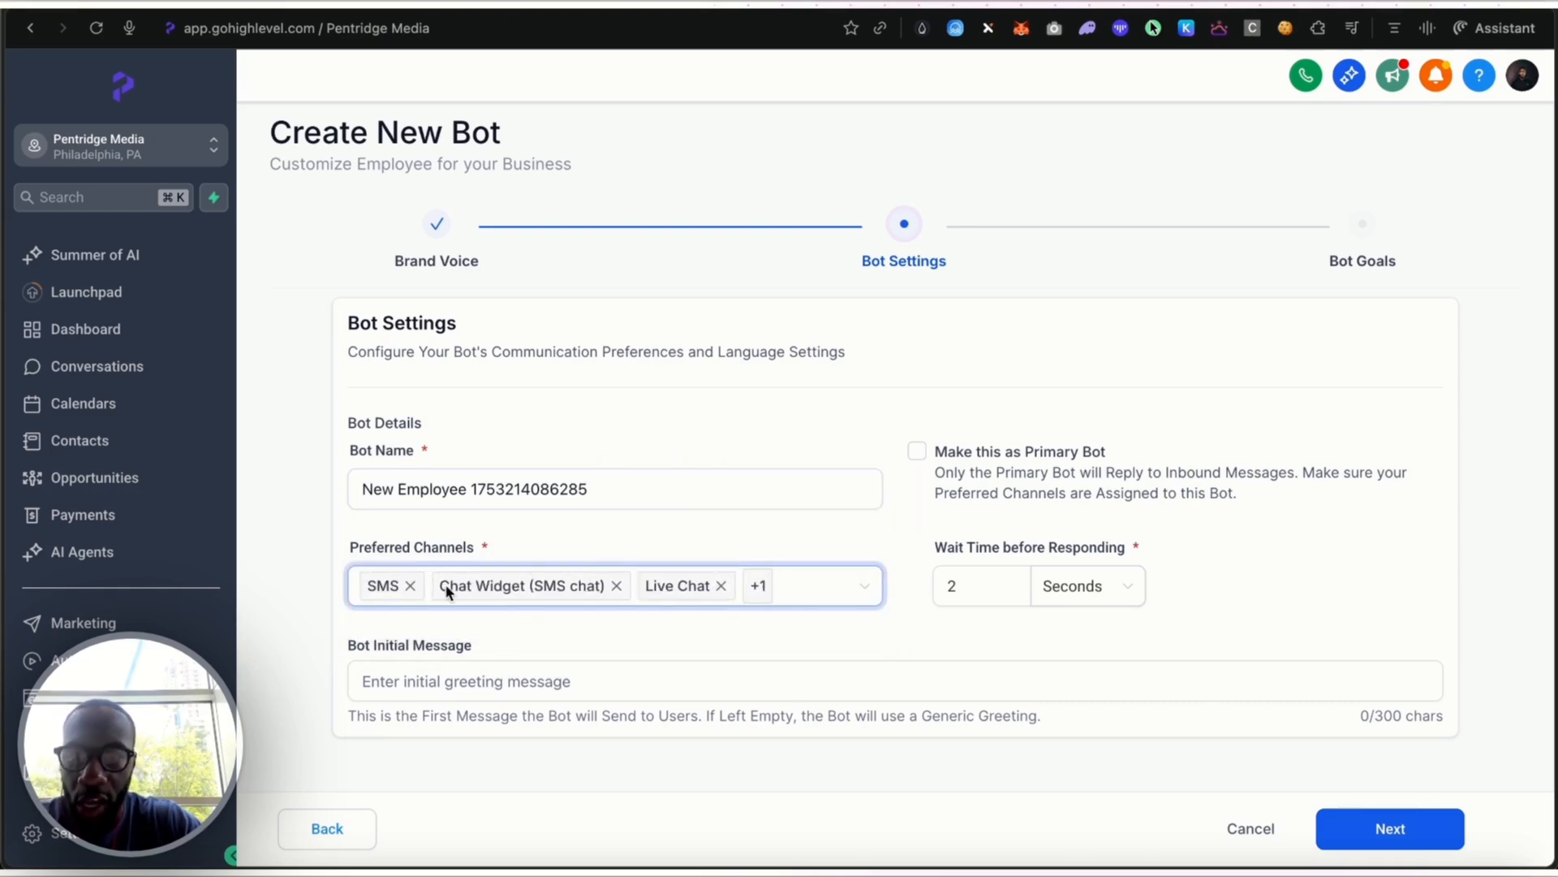
left_click(411, 586)
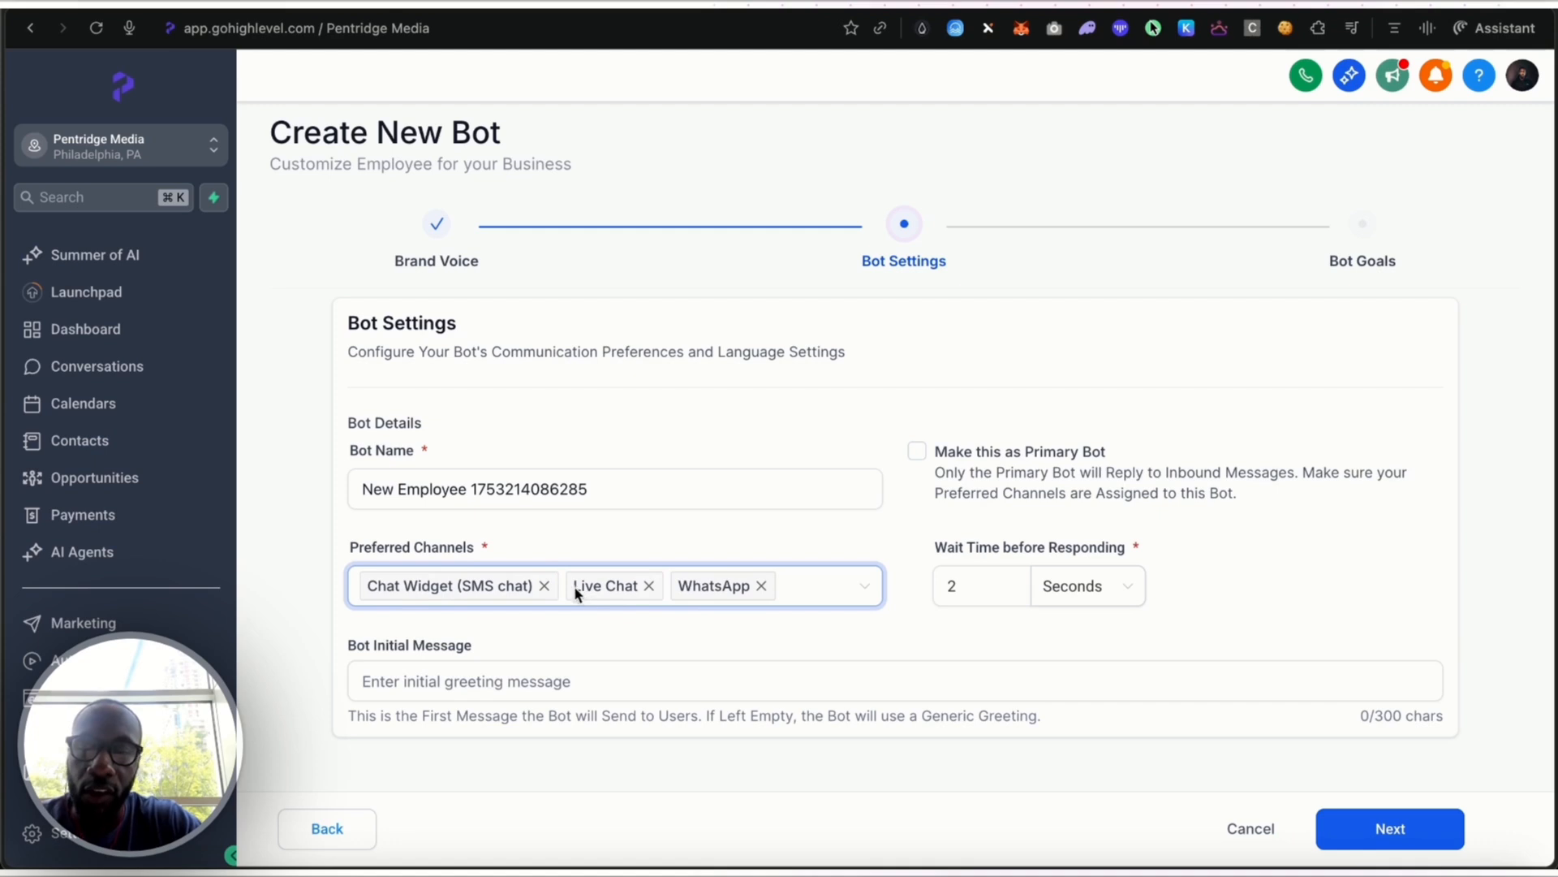
left_click(649, 586)
left_click(656, 586)
Name the bot "Test", set its initial message to "Hello! Do you have any questions for me ?" and continue to the bot goals
left_click_drag(600, 489, 208, 495)
type("Test")
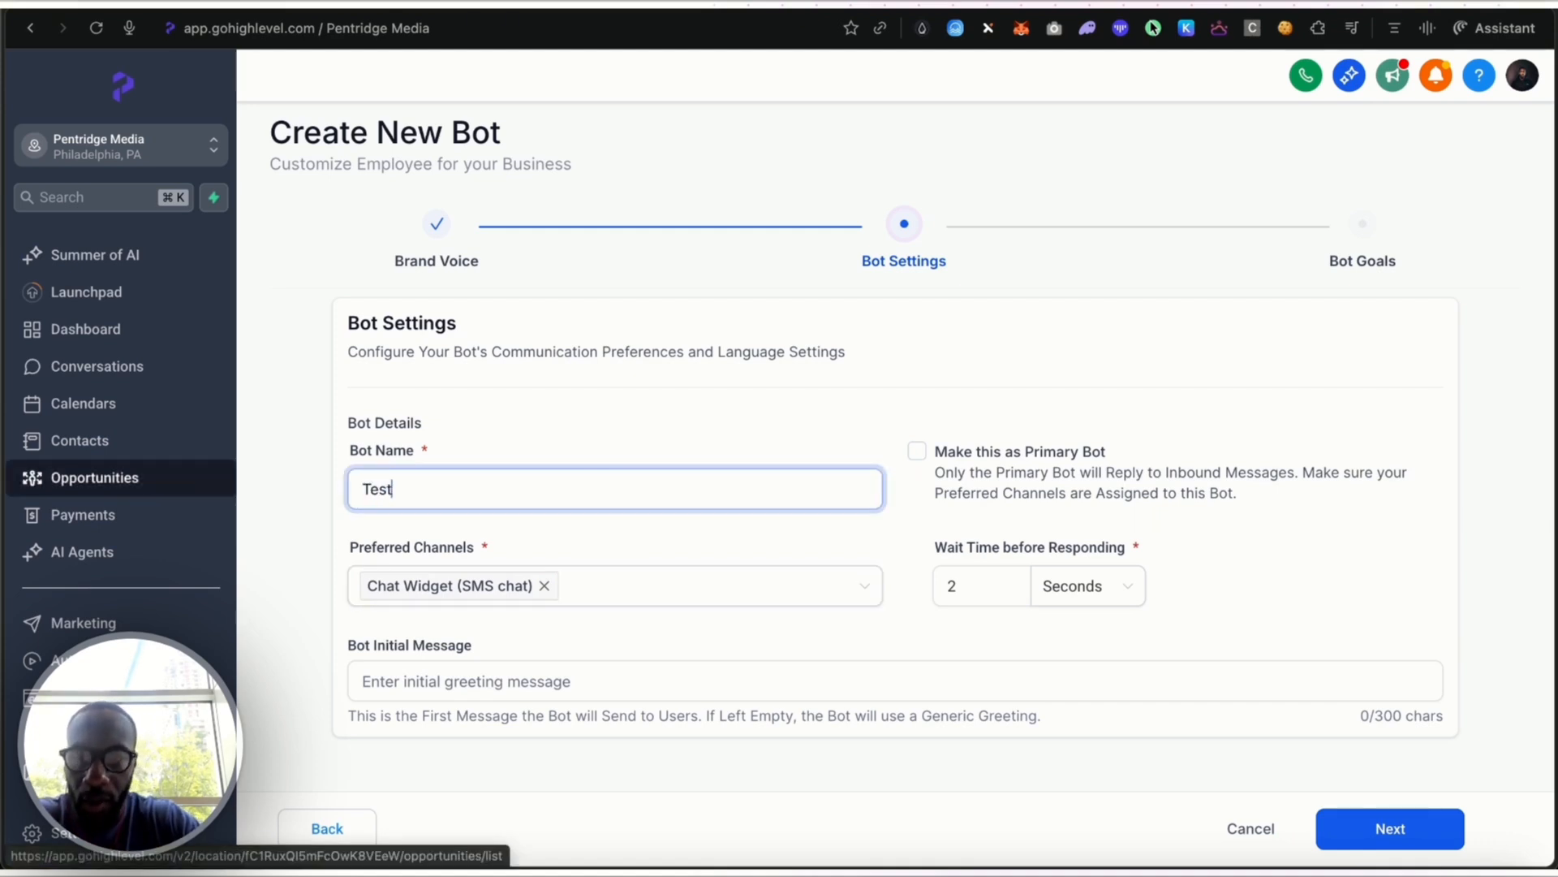
left_click(782, 681)
type("Hello! Do you have anyu")
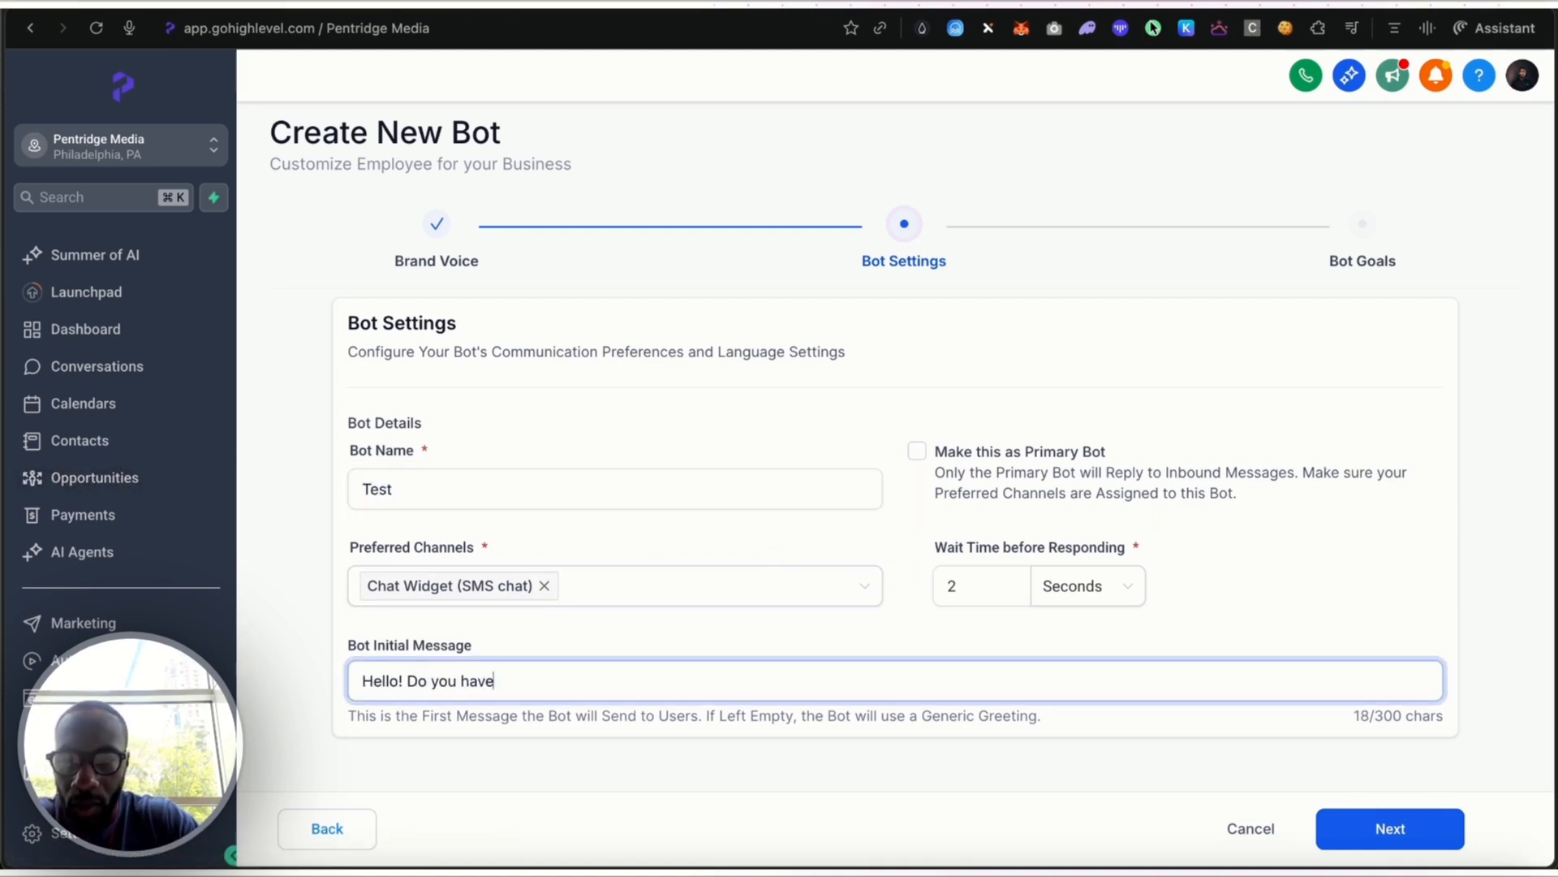
key("BackSpace")
key("BackSpace")
type("questions for me ?")
left_click(1390, 828)
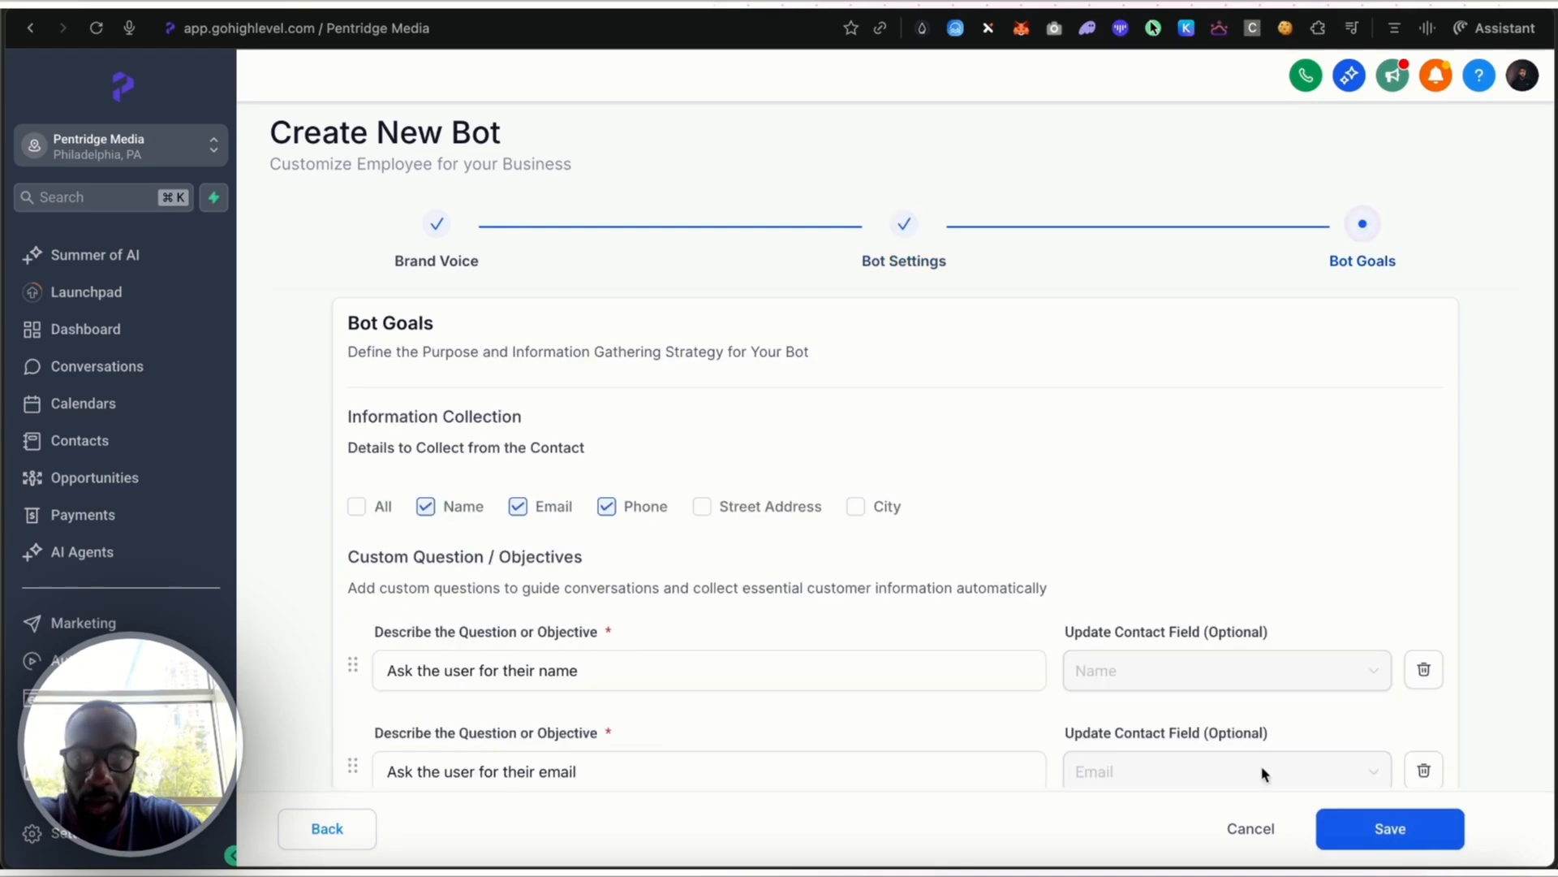
Keep the default goals of collecting name, email and phone, and save the bot with its status set to Off
scroll(933, 455, "down", 5)
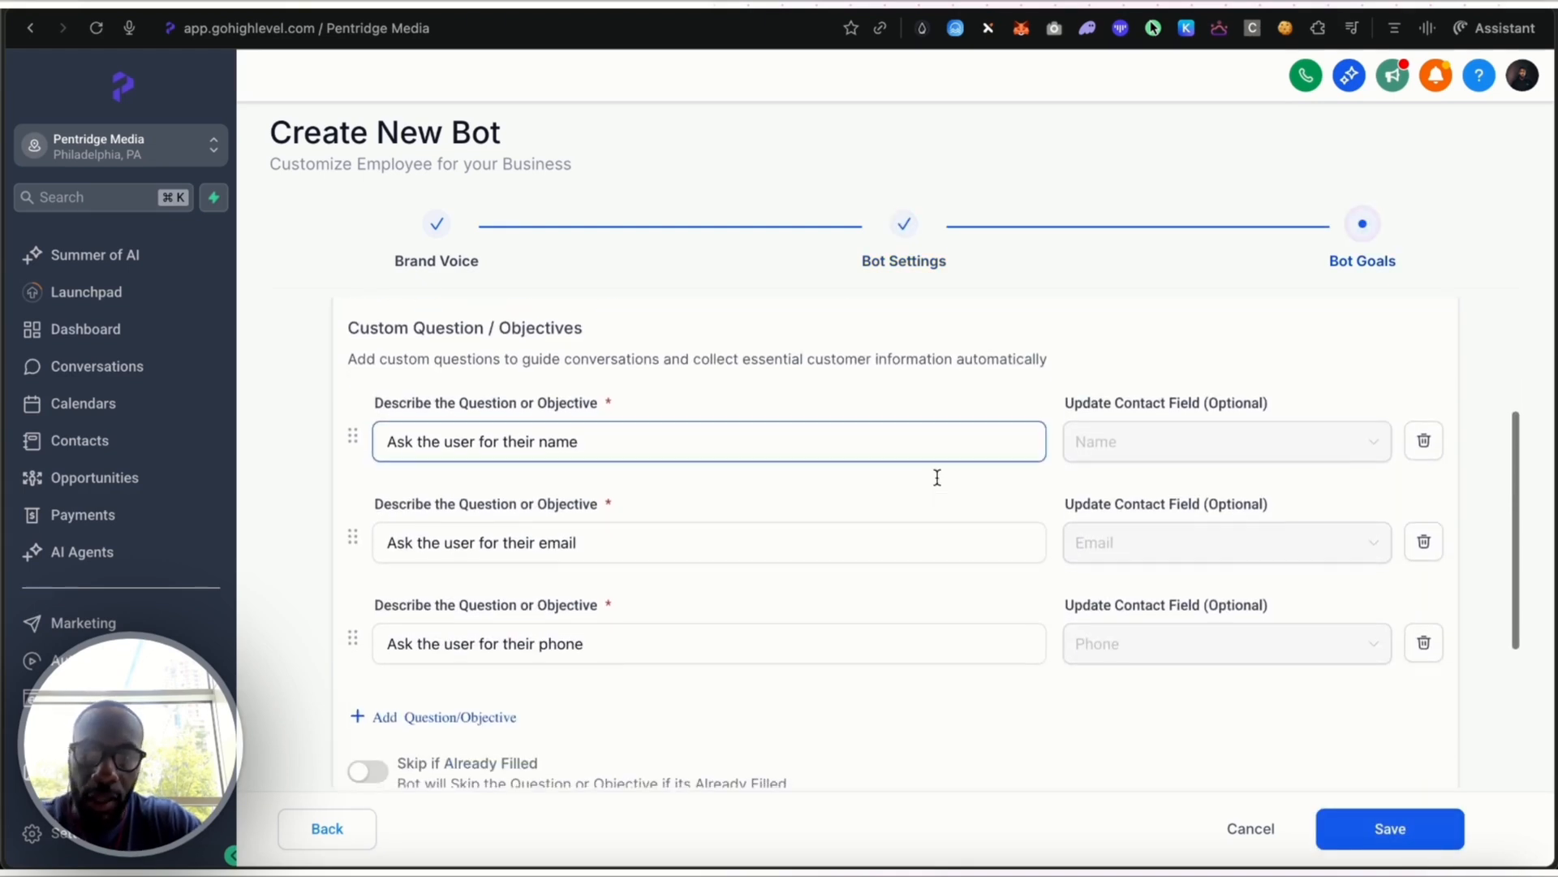
scroll(936, 477, "up", 5)
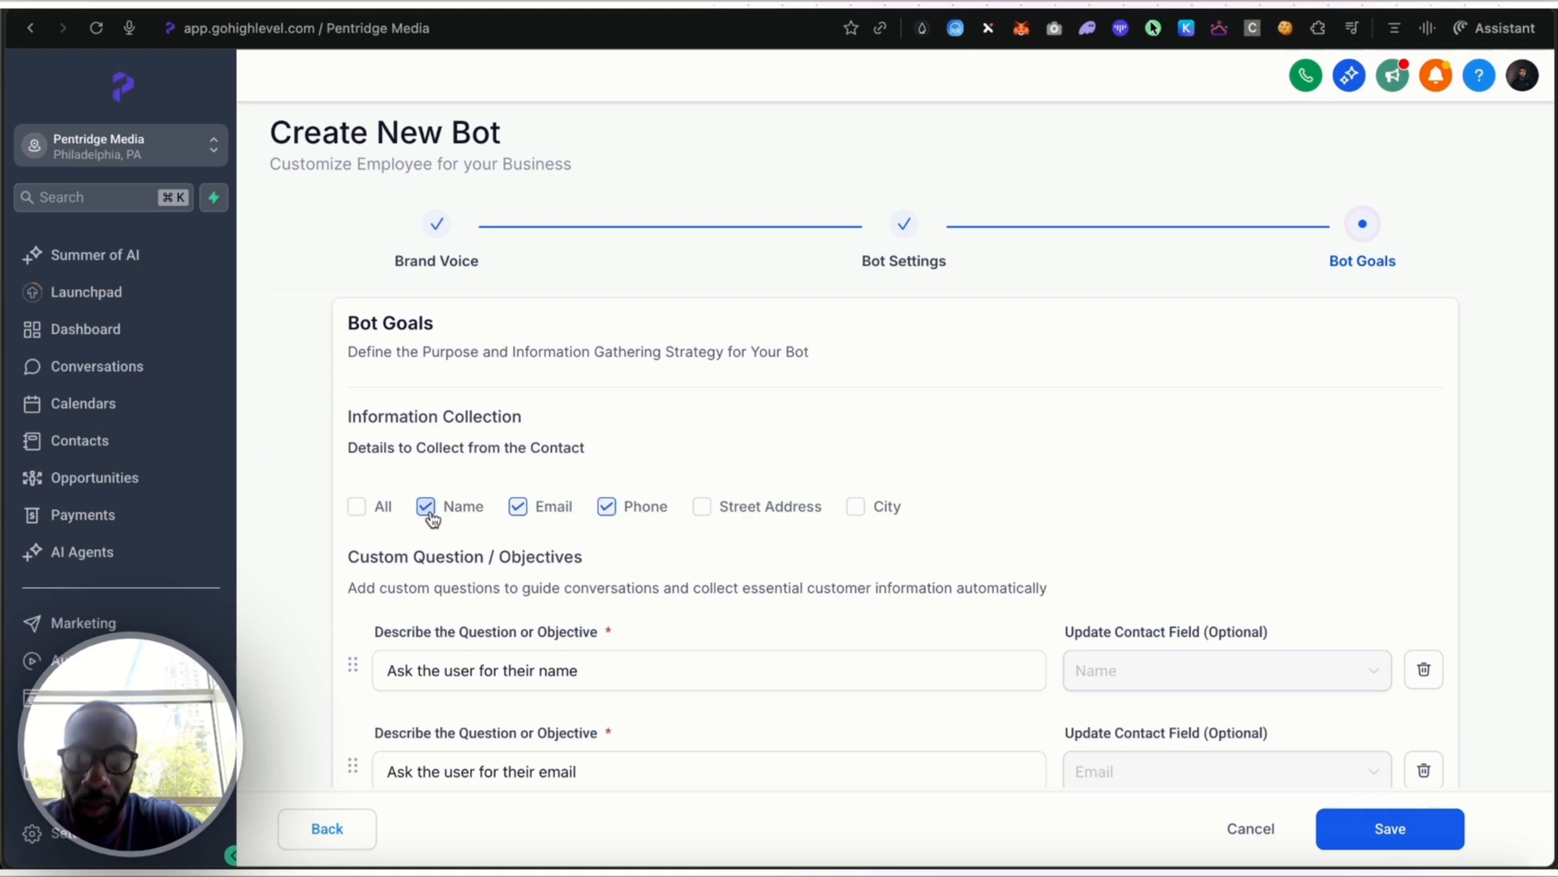
scroll(547, 638, "down", 6)
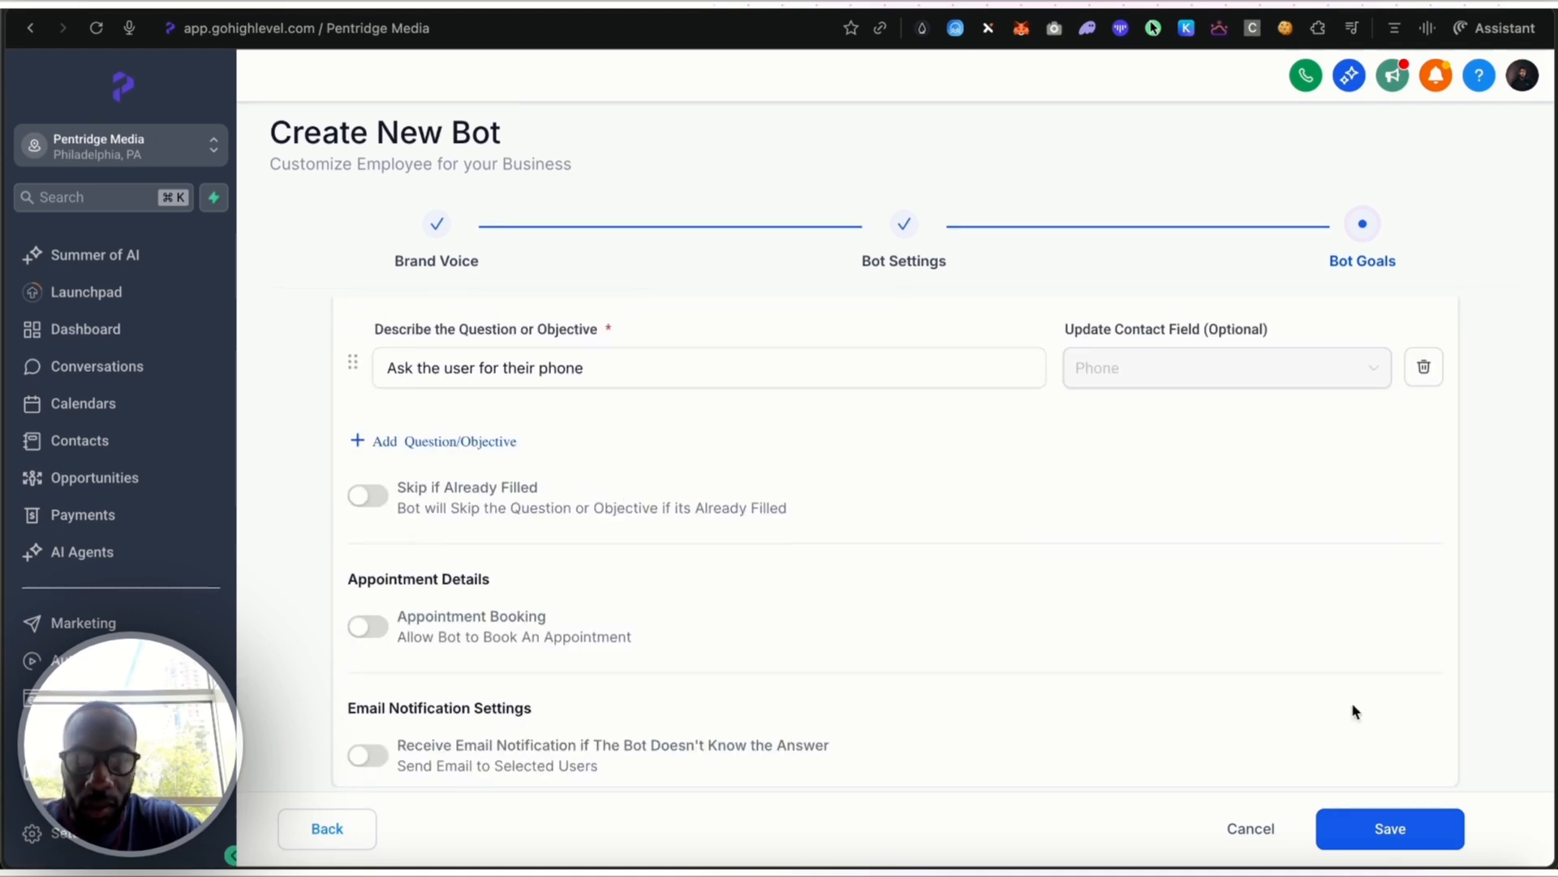
left_click(1407, 829)
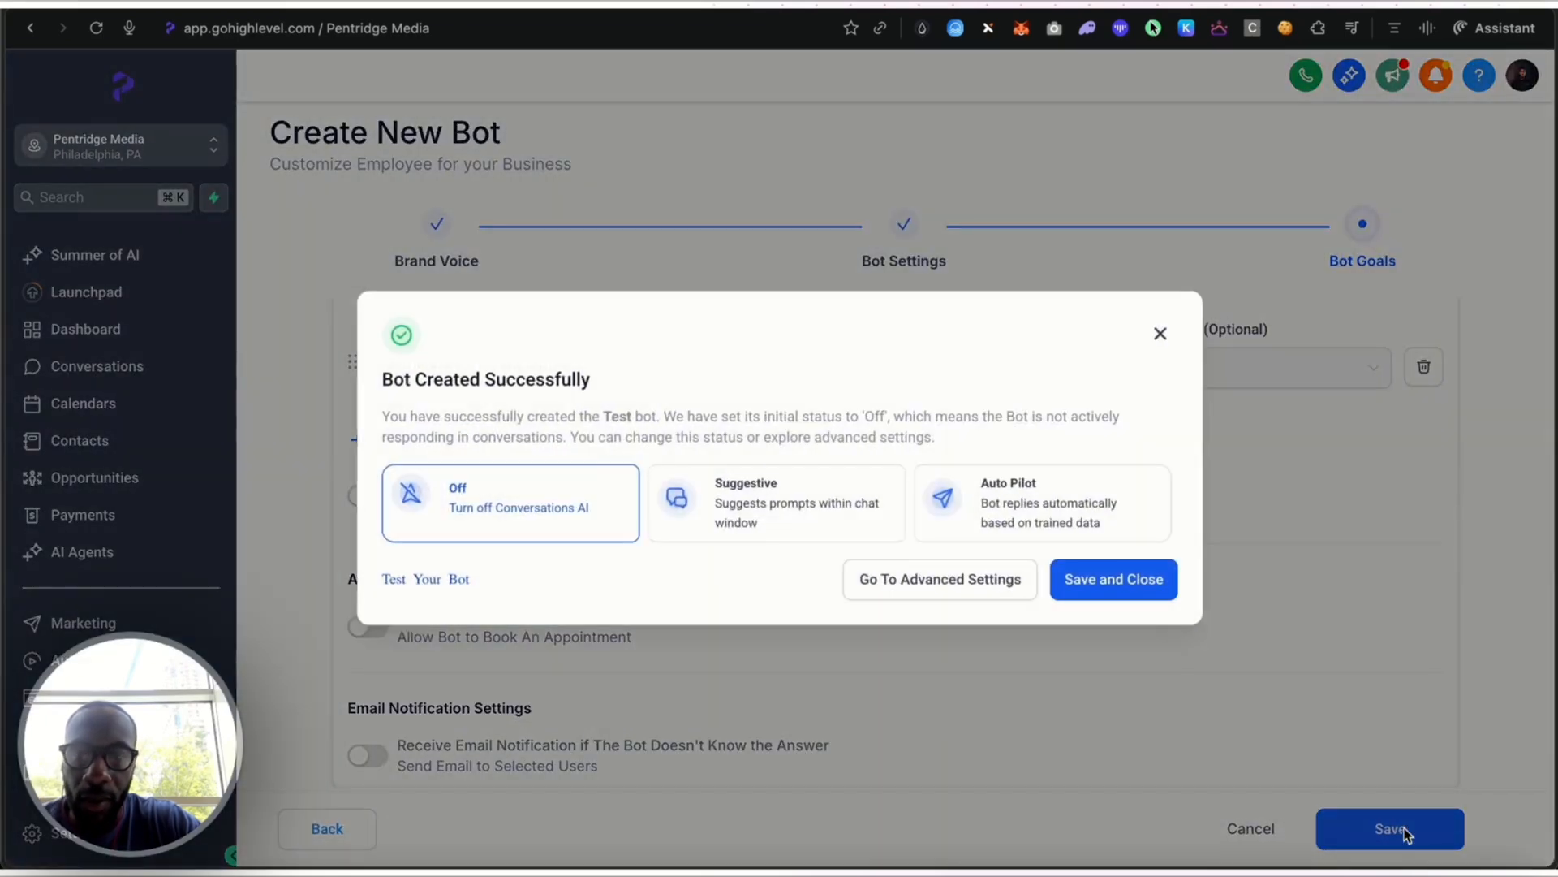
left_click(1084, 589)
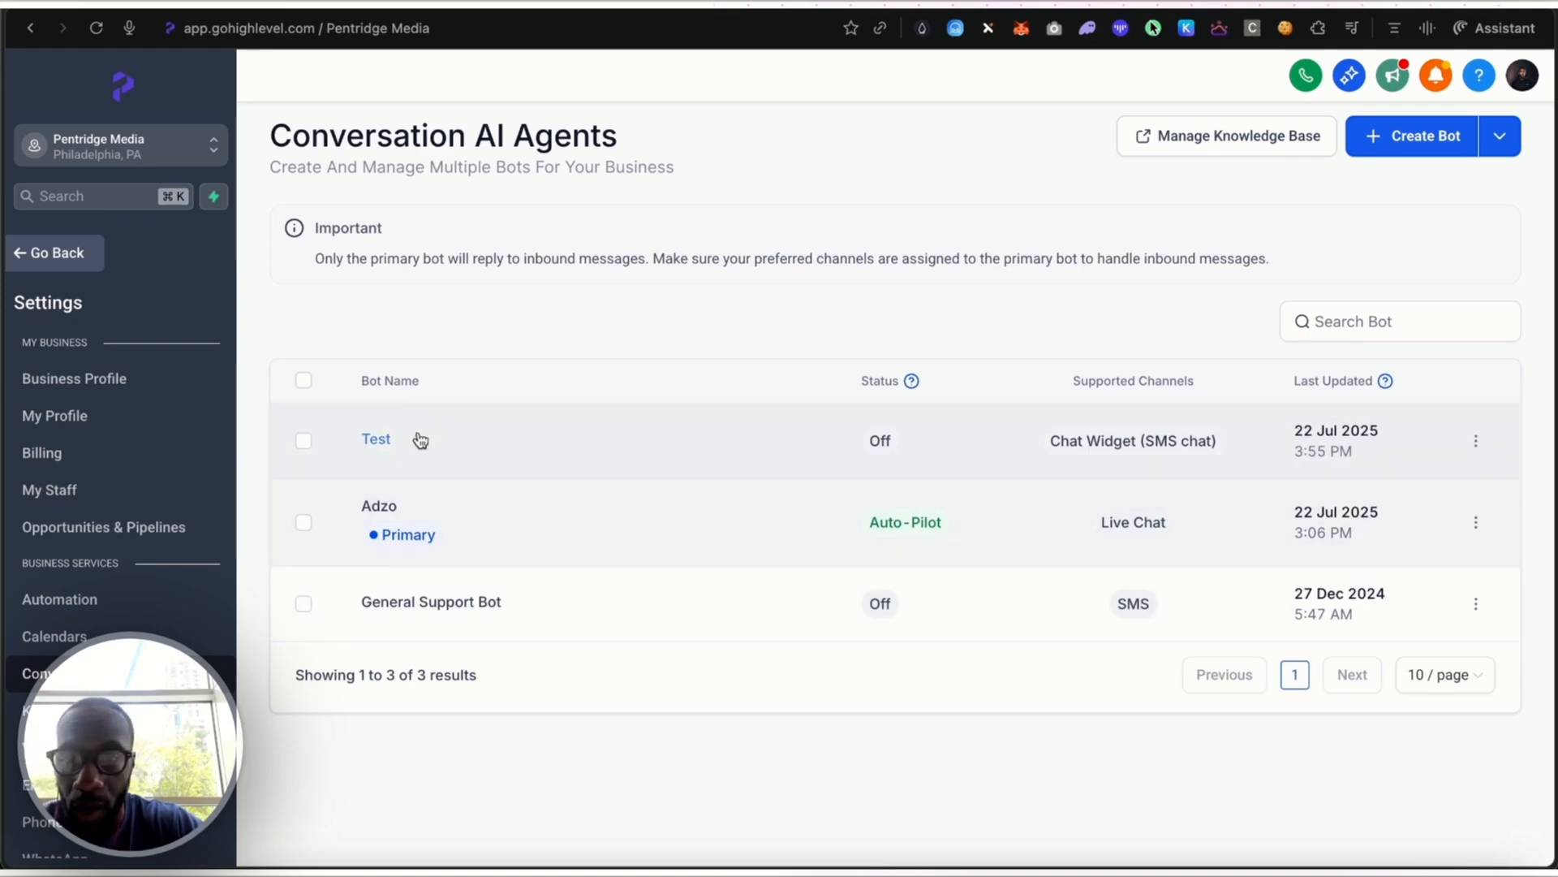
Go to the chat widgets under Sites and create a new widget of the Live Chat type
left_click(73, 260)
left_click(69, 697)
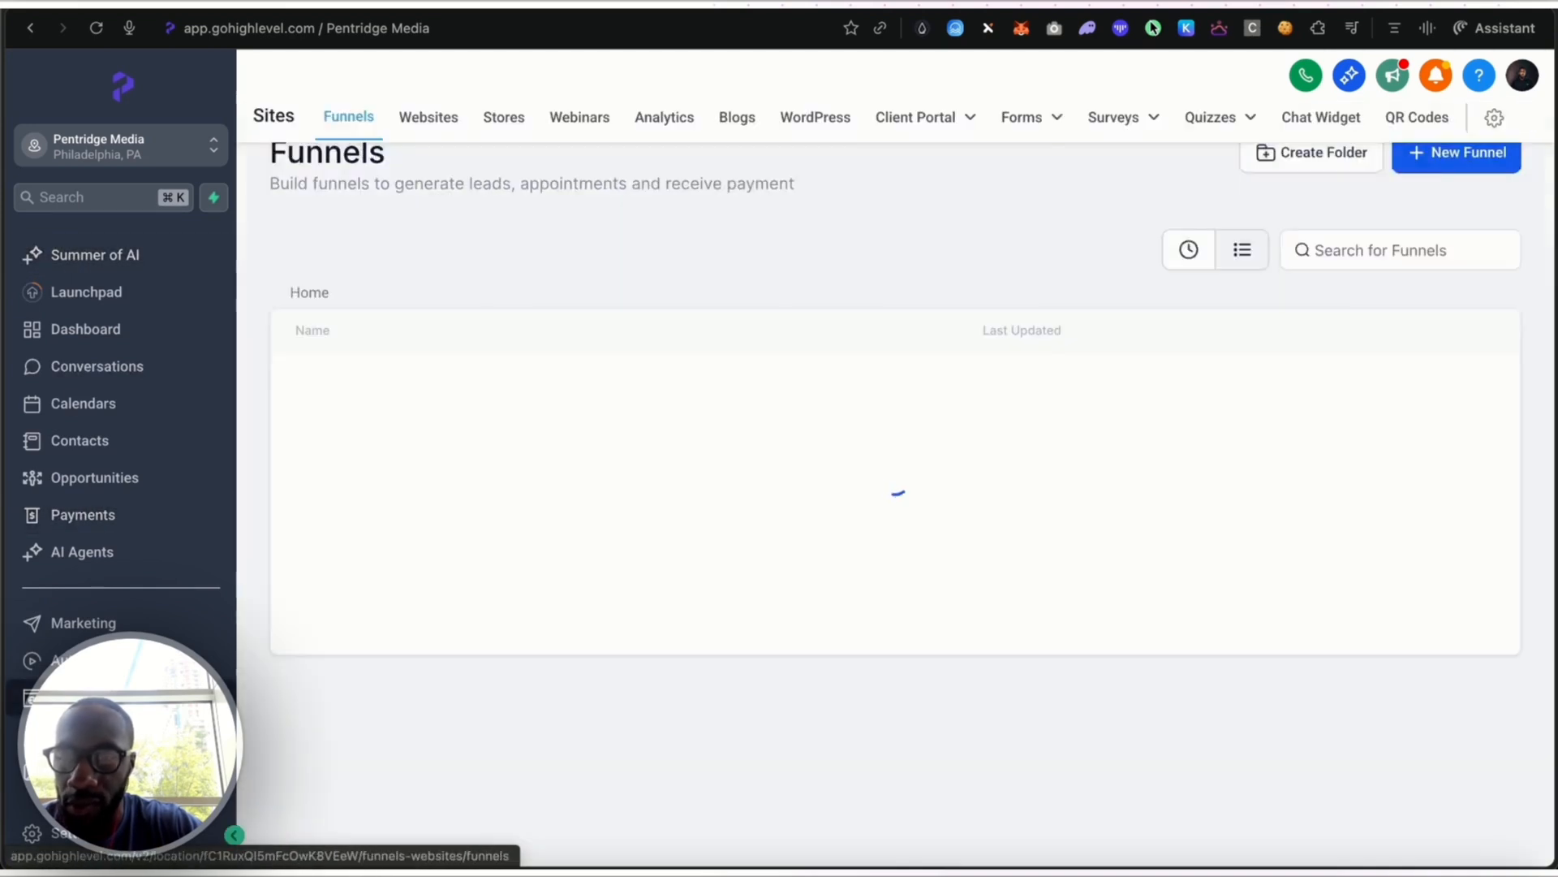
left_click(1321, 117)
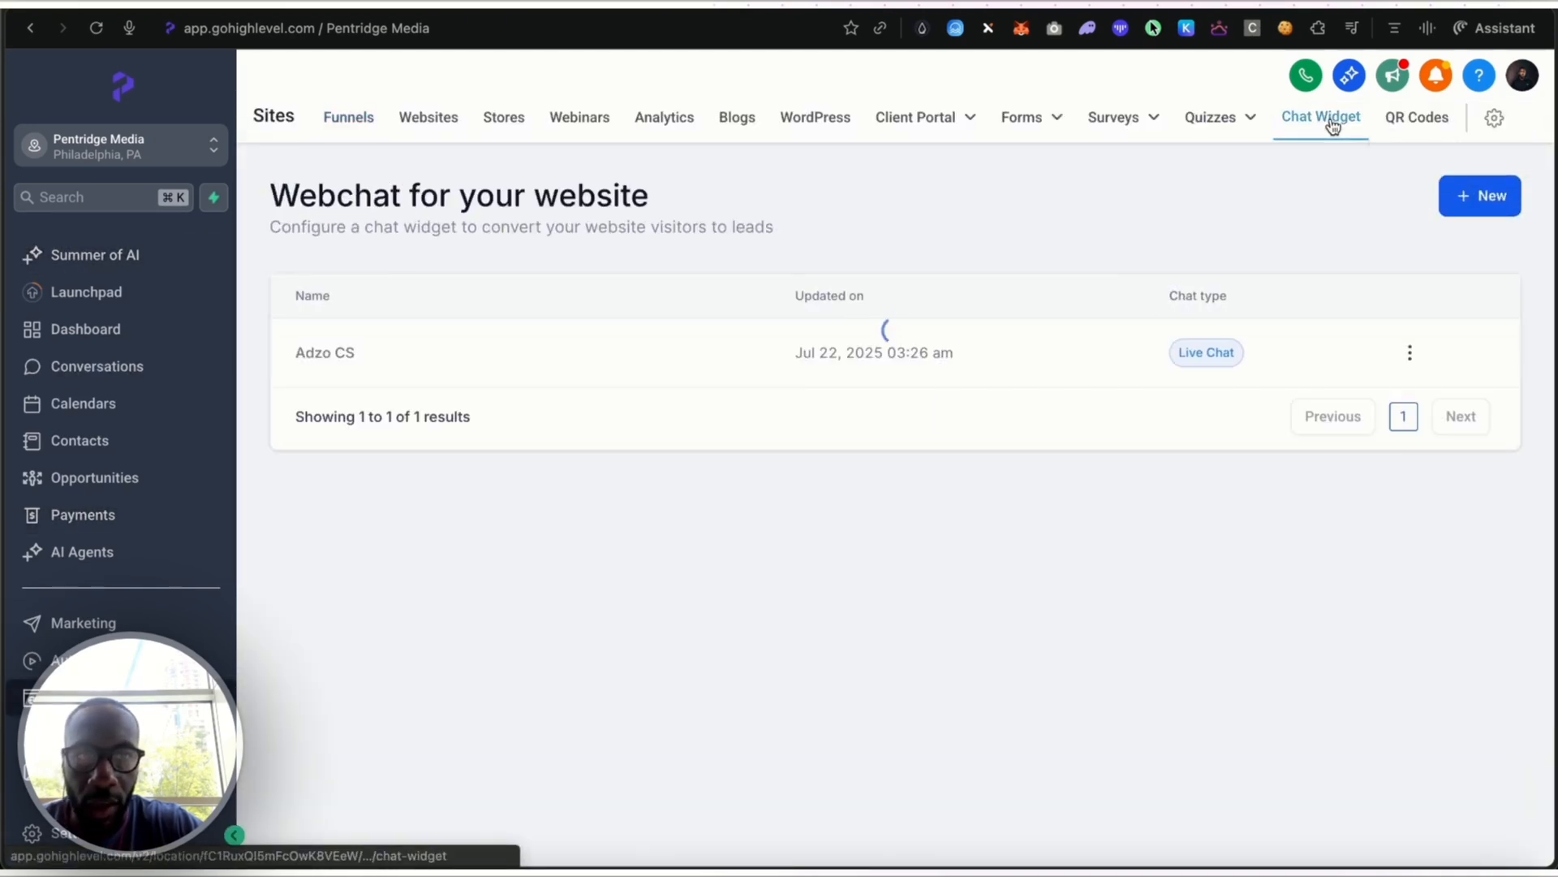
left_click(1493, 200)
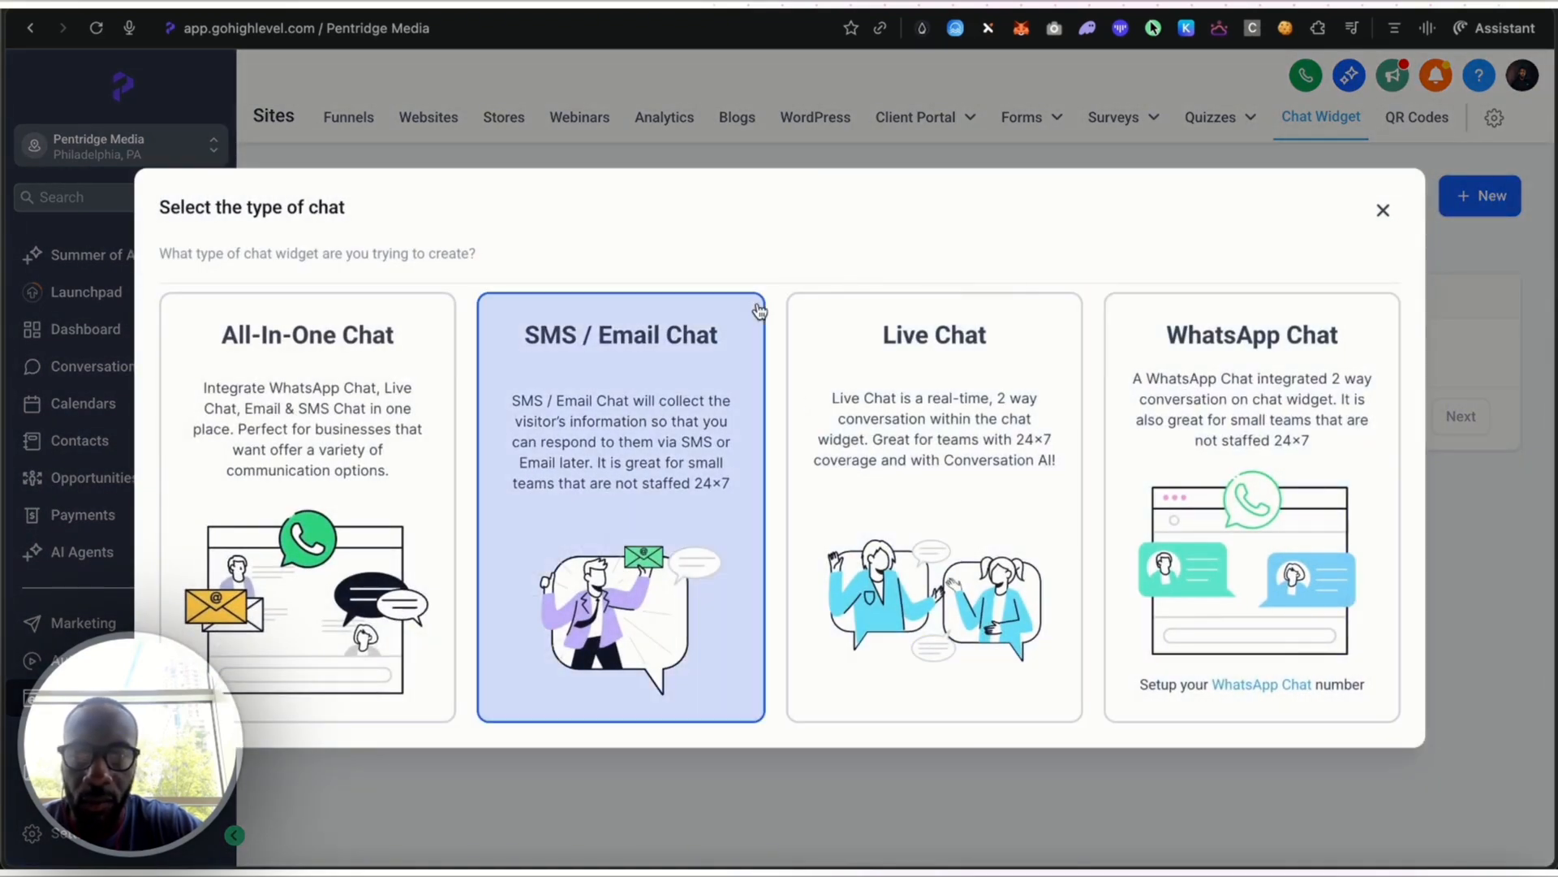
left_click(917, 423)
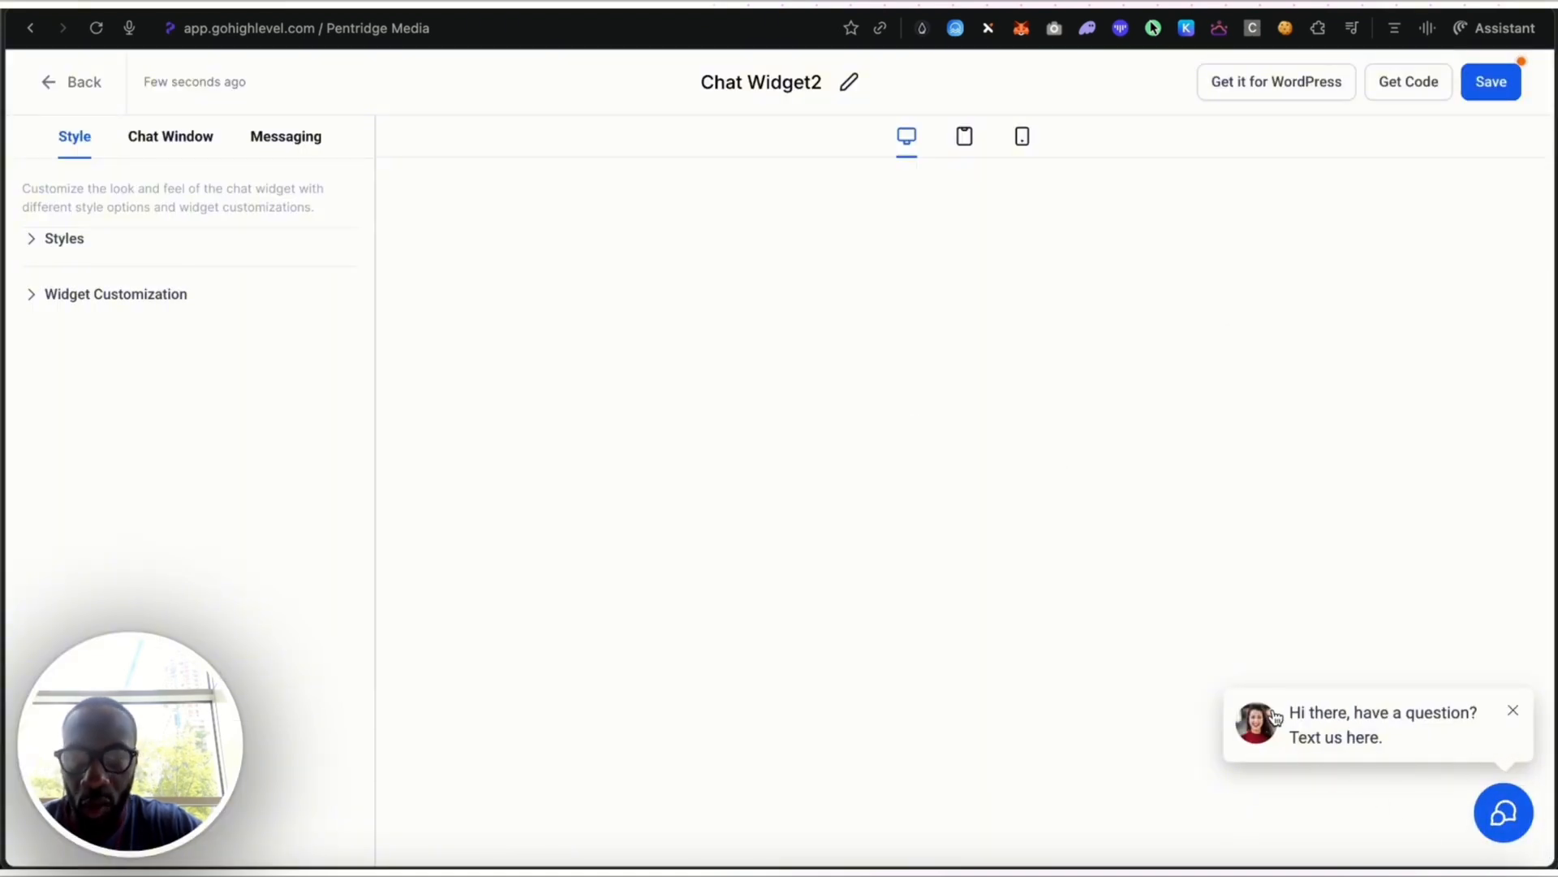
Style the chat widget with the orange theme and the double speech bubble chat icon
left_click(58, 241)
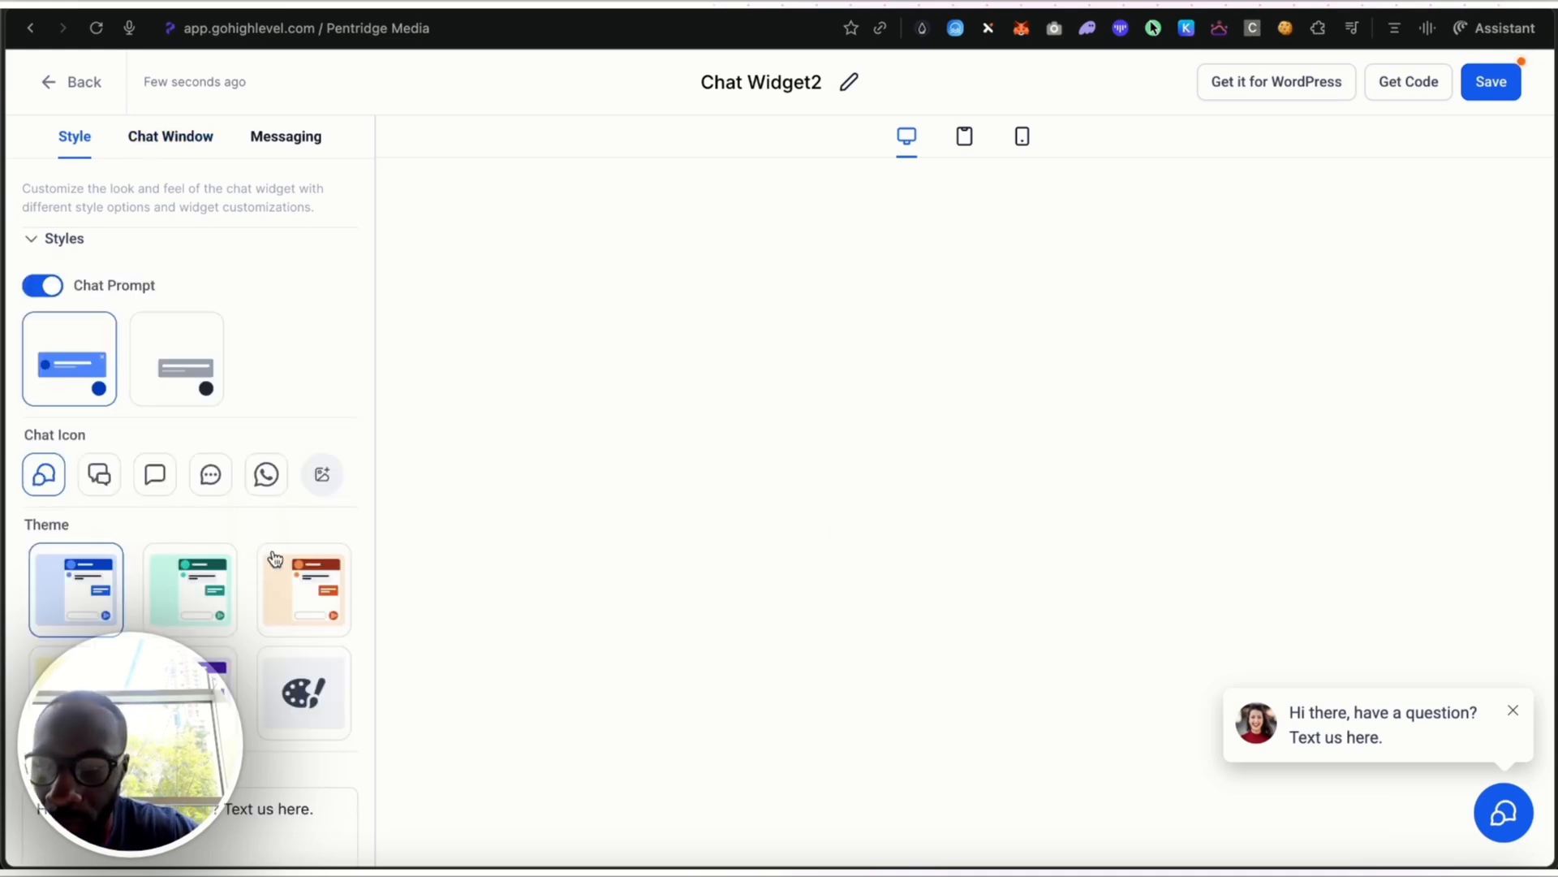
left_click(307, 598)
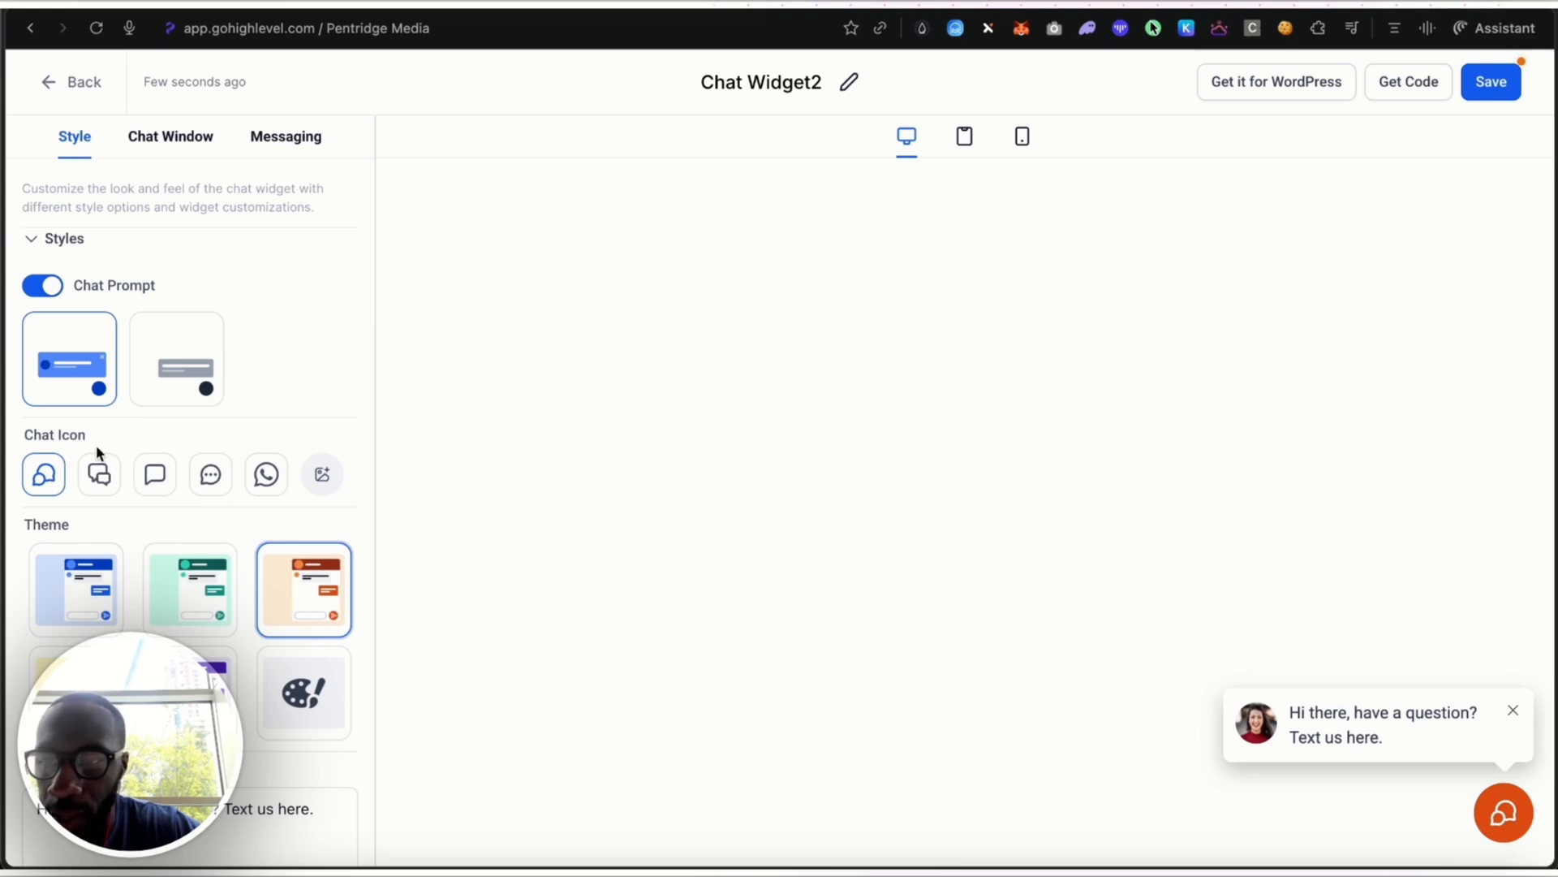
scroll(161, 375, "down", 3)
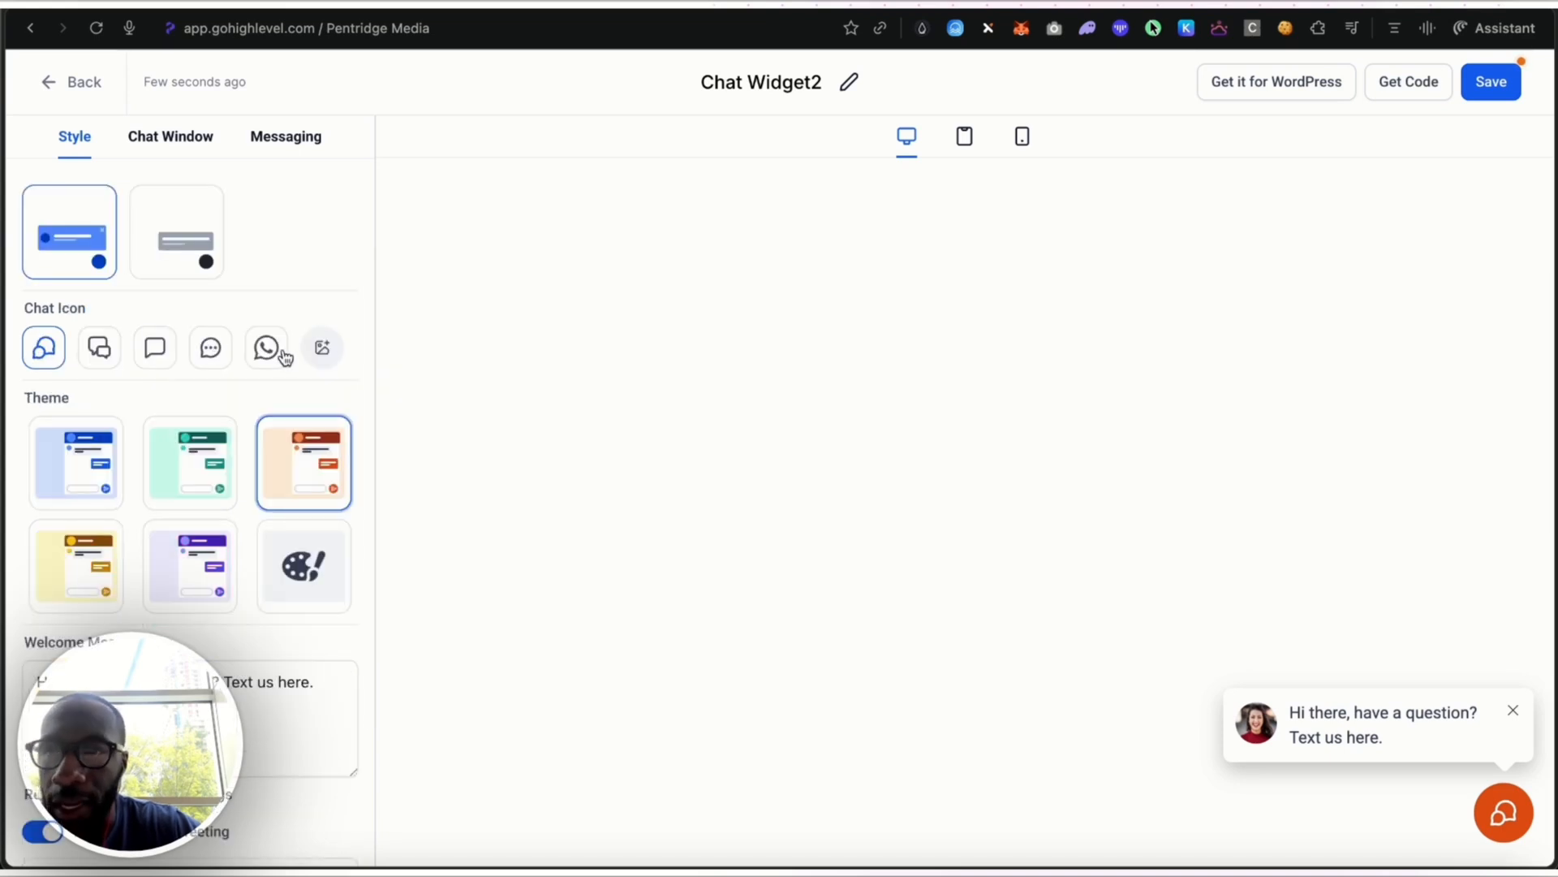
left_click(96, 351)
scroll(209, 626, "down", 3)
scroll(254, 564, "down", 2)
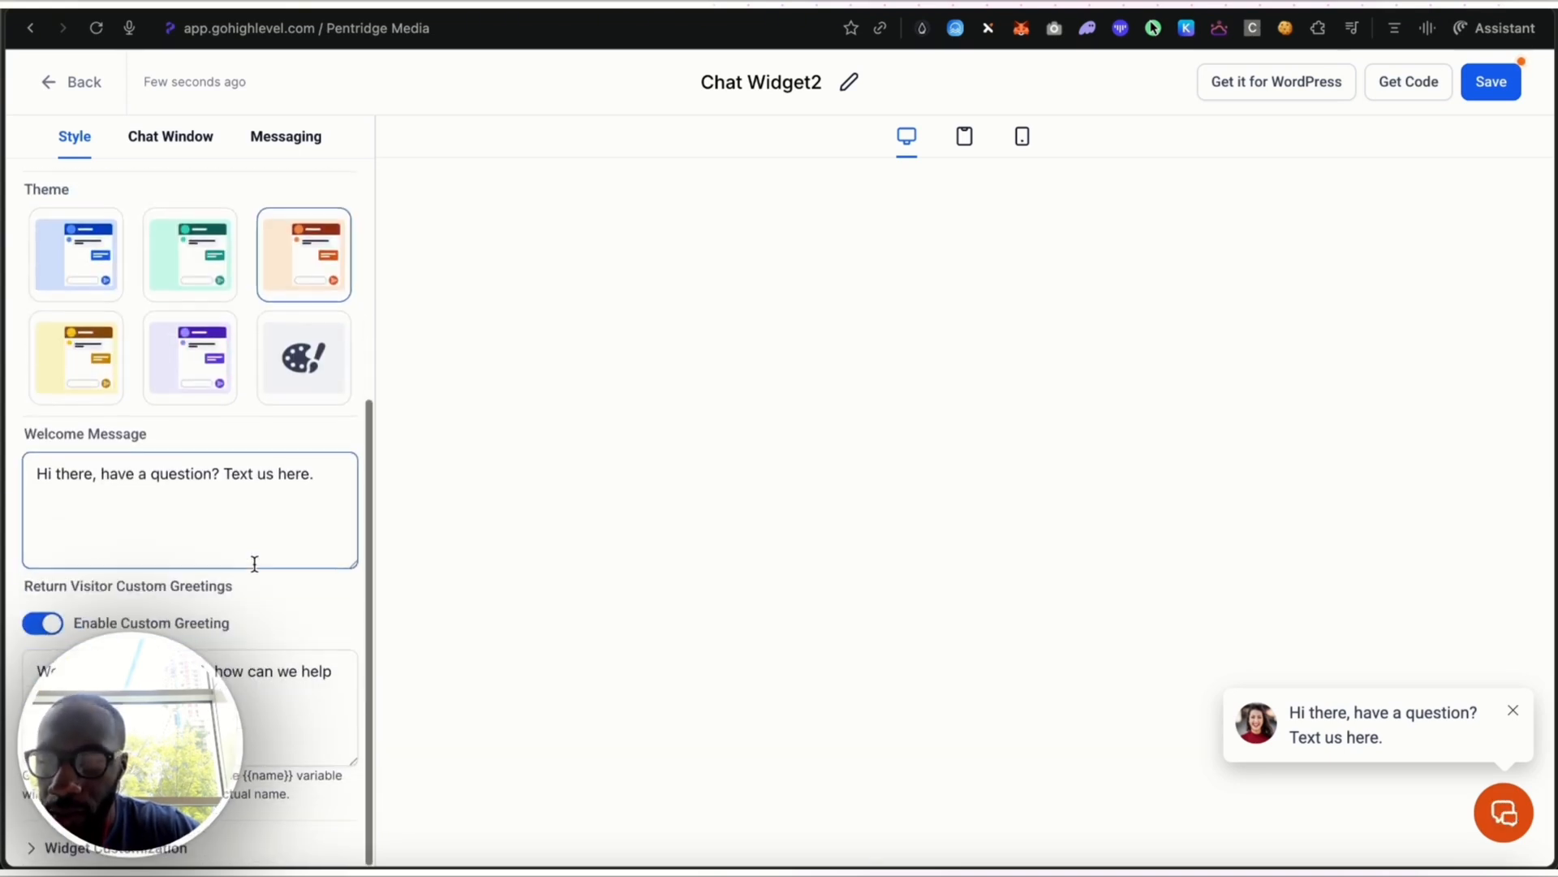
Browse the media storage for a replacement avatar image, close it without choosing one, and save the chat widget
left_click(171, 138)
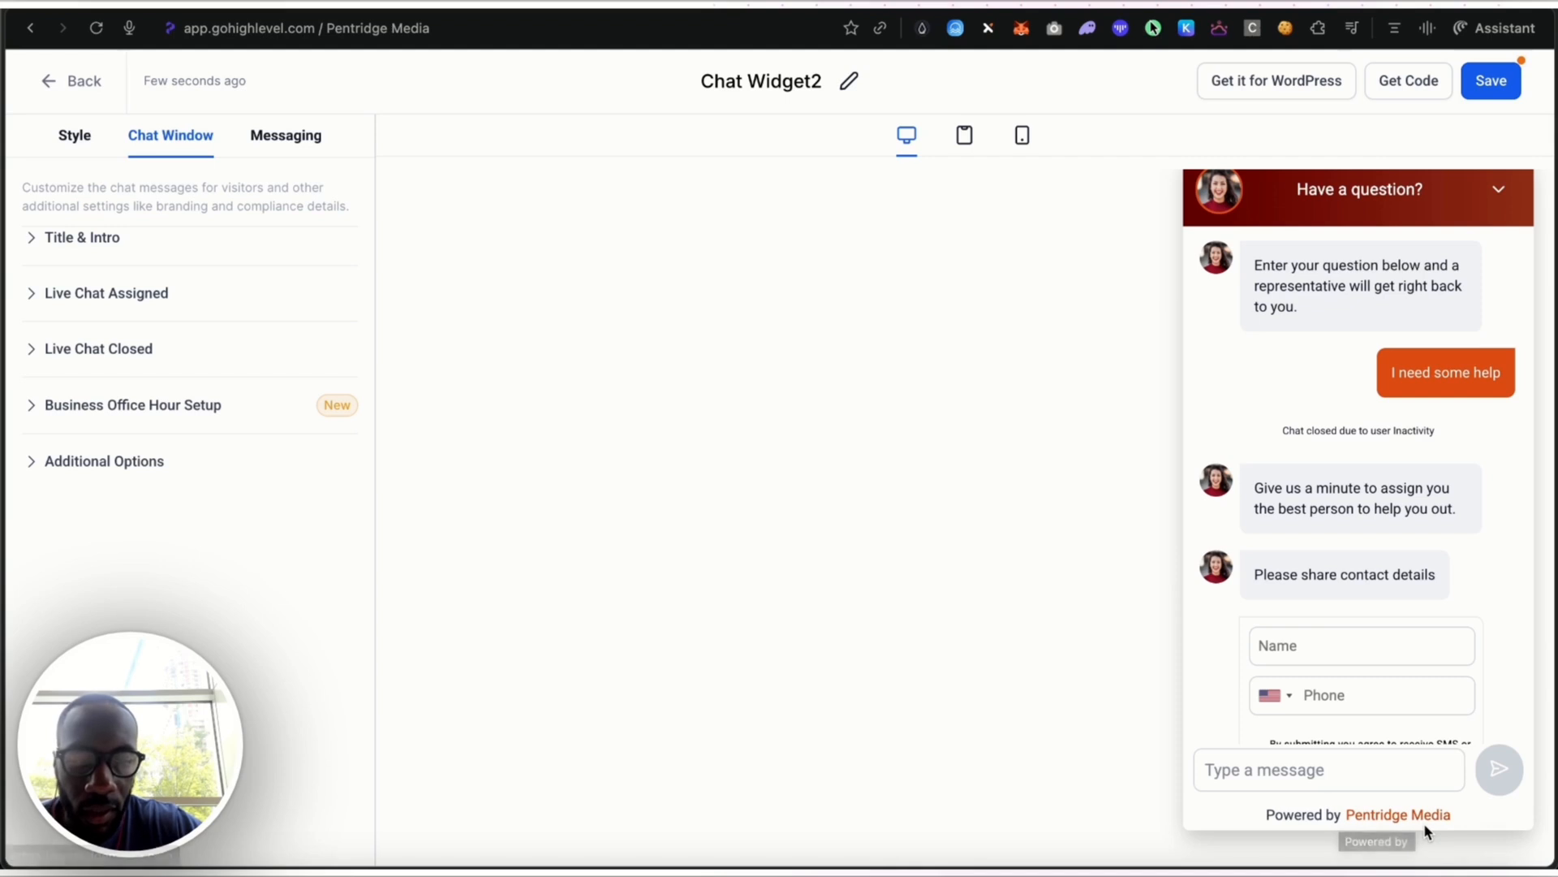
left_click(85, 136)
left_click(89, 410)
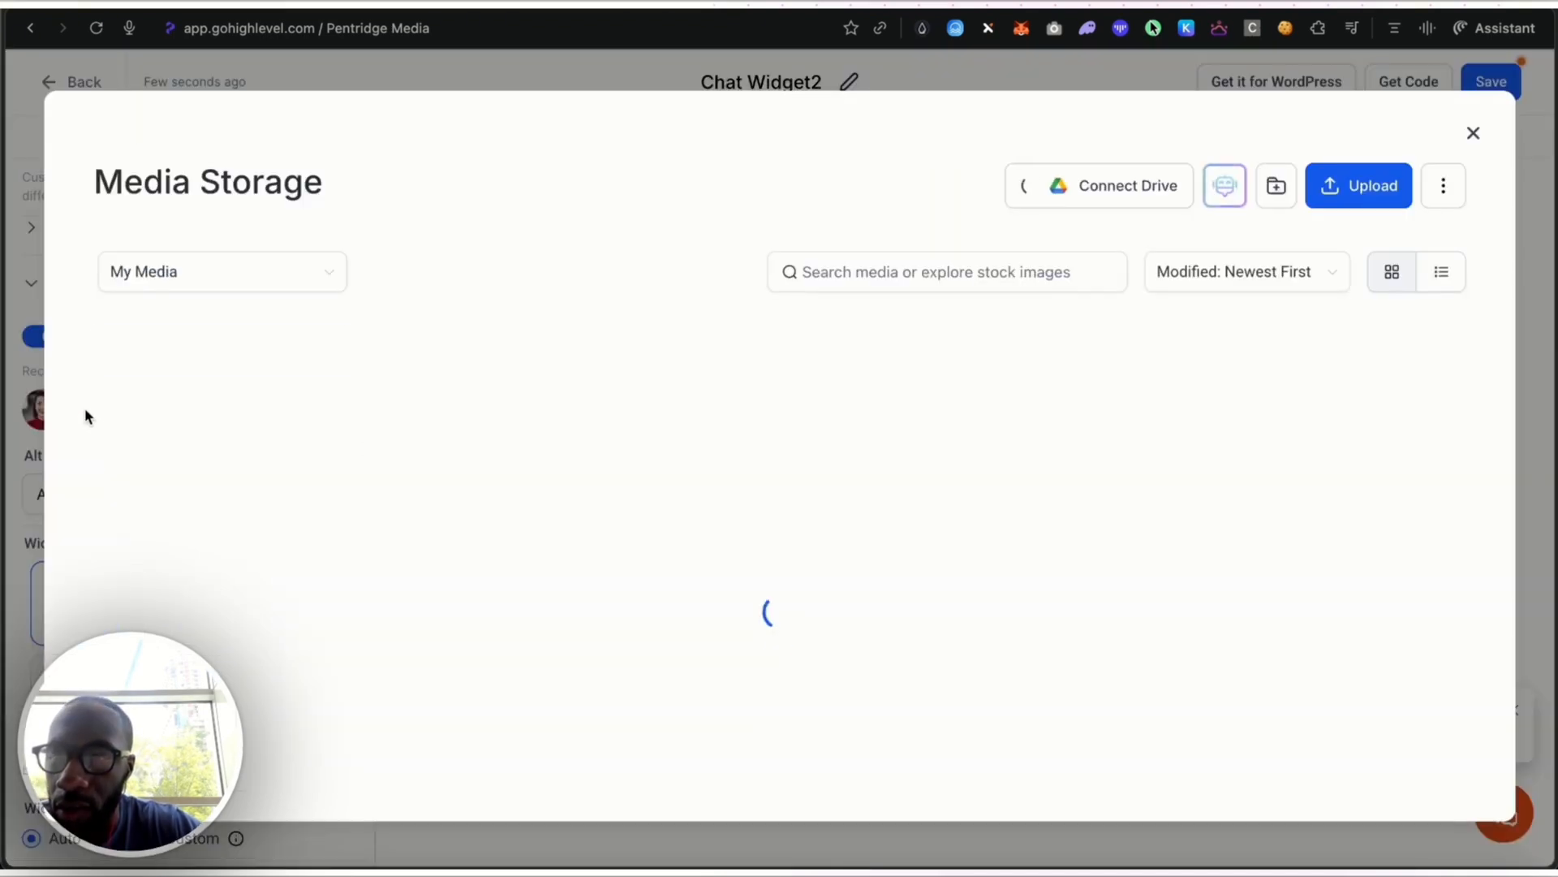
scroll(619, 504, "down", 6)
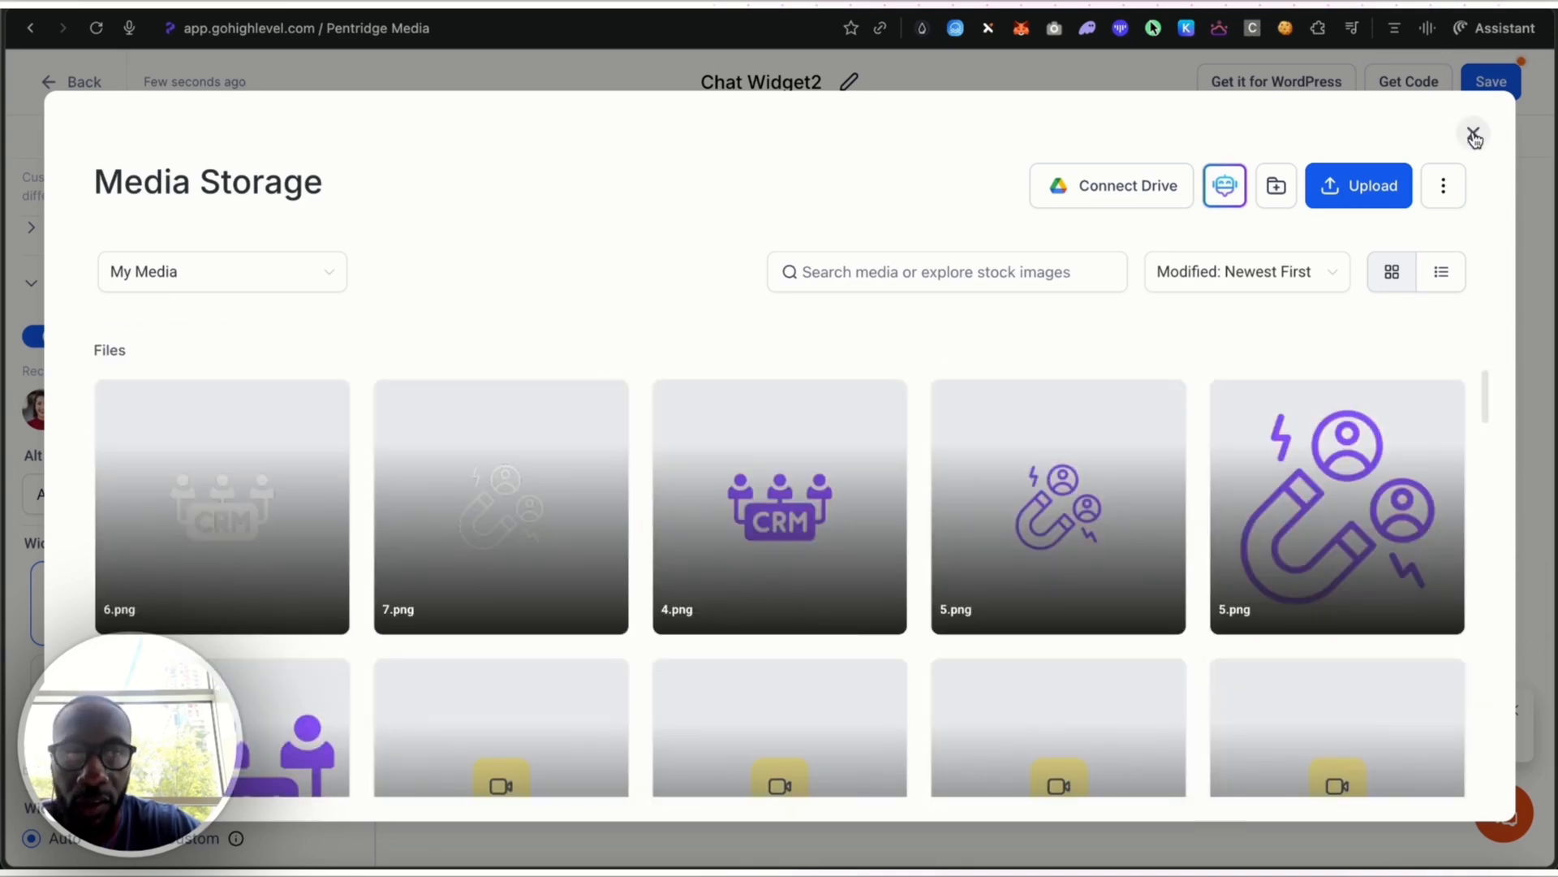
left_click(1474, 133)
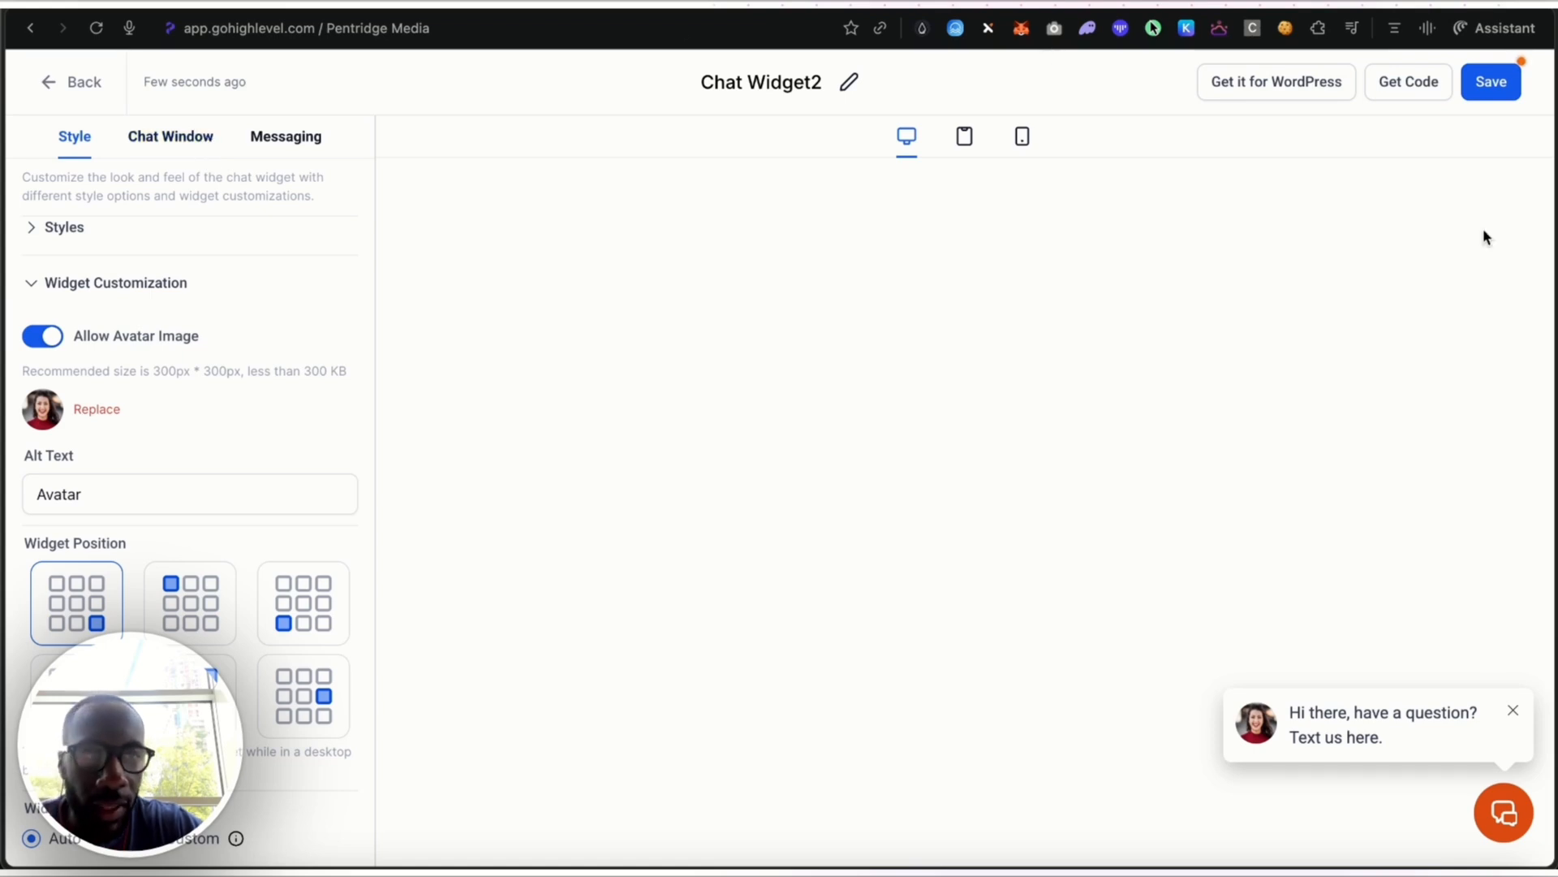
left_click(1503, 92)
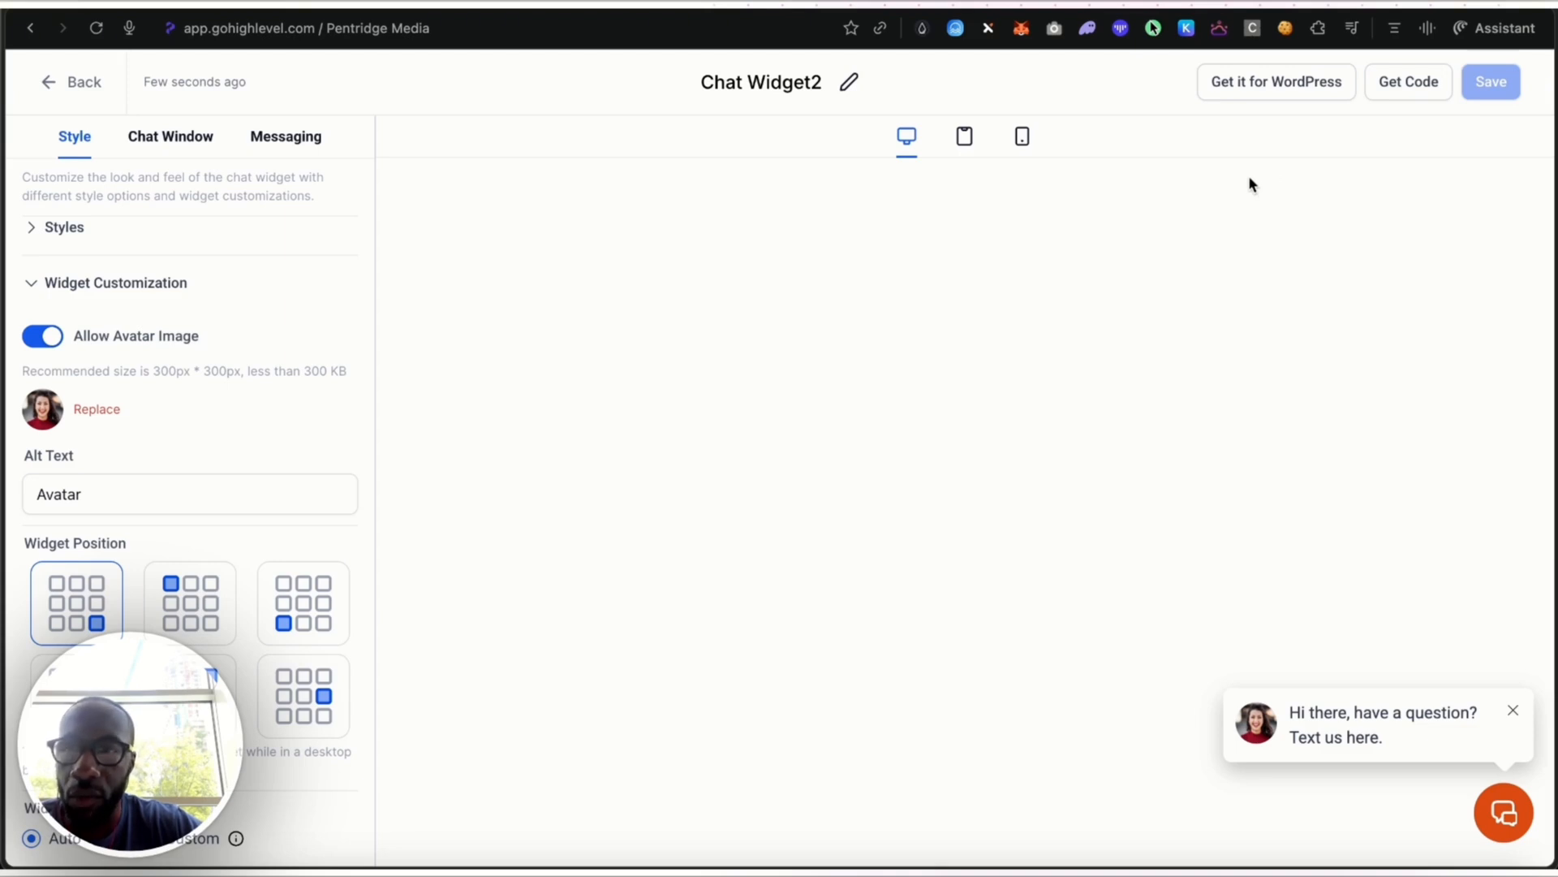
Look through the Acknowledgement and Language sections of the widget's messaging settings
scroll(145, 375, "up", 1)
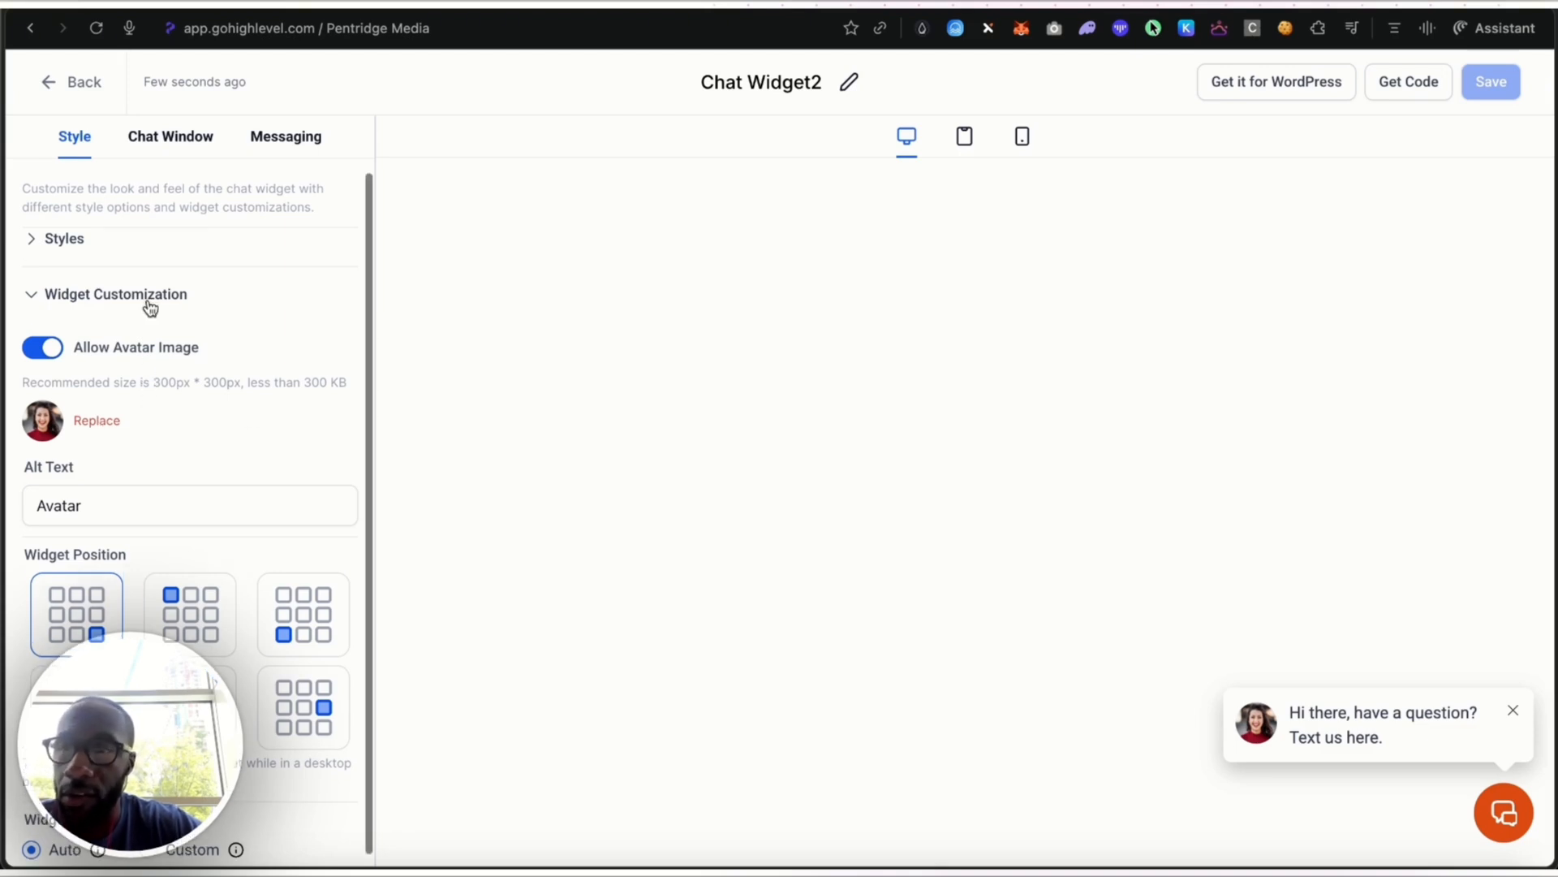
left_click(279, 138)
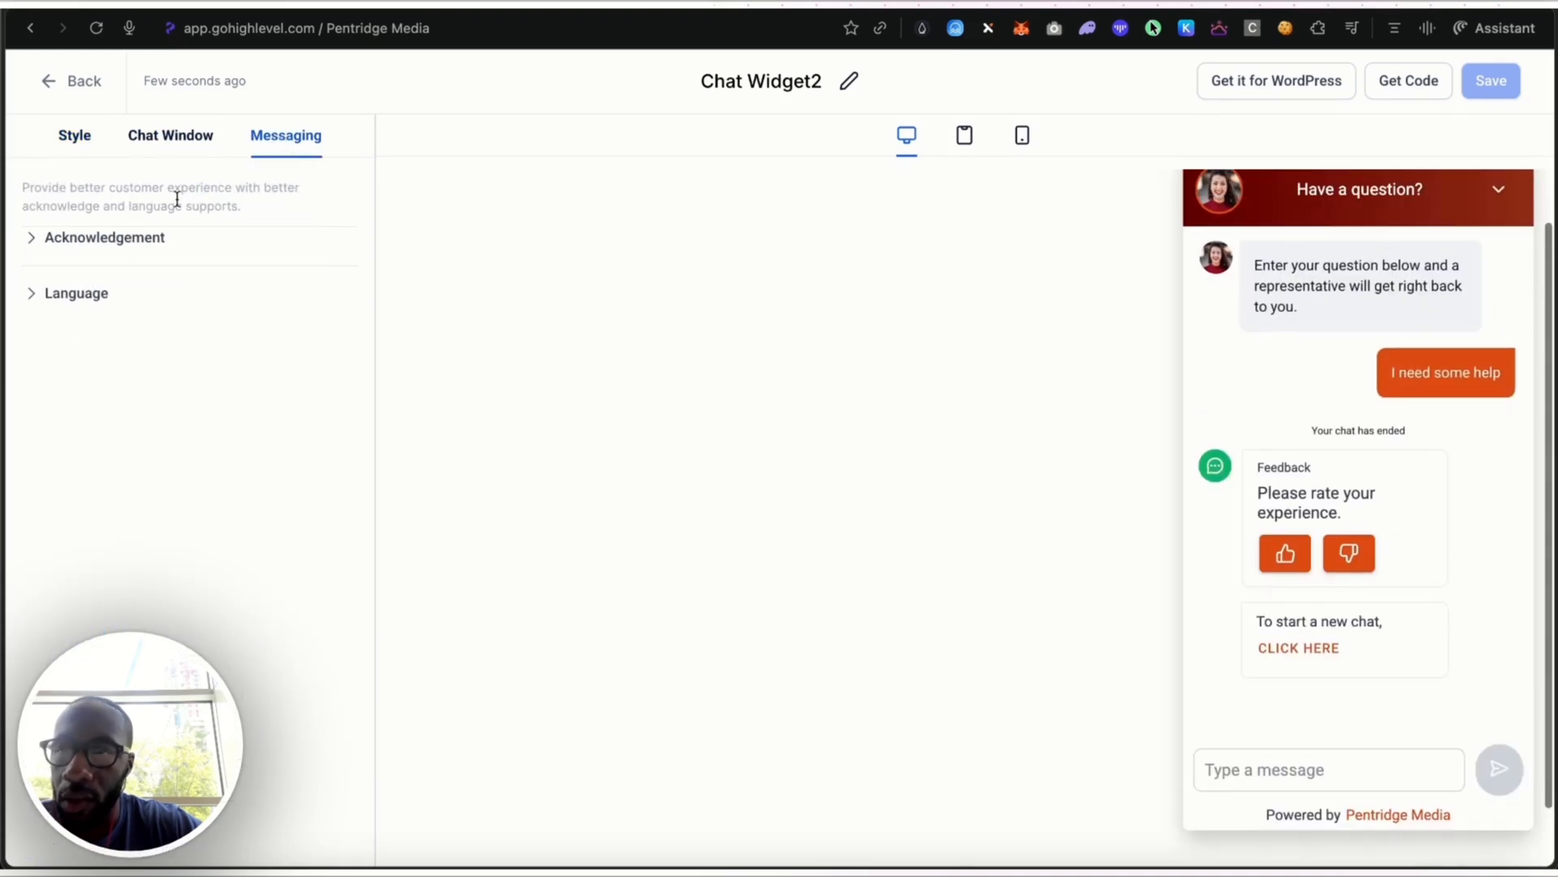
left_click(145, 240)
left_click(79, 240)
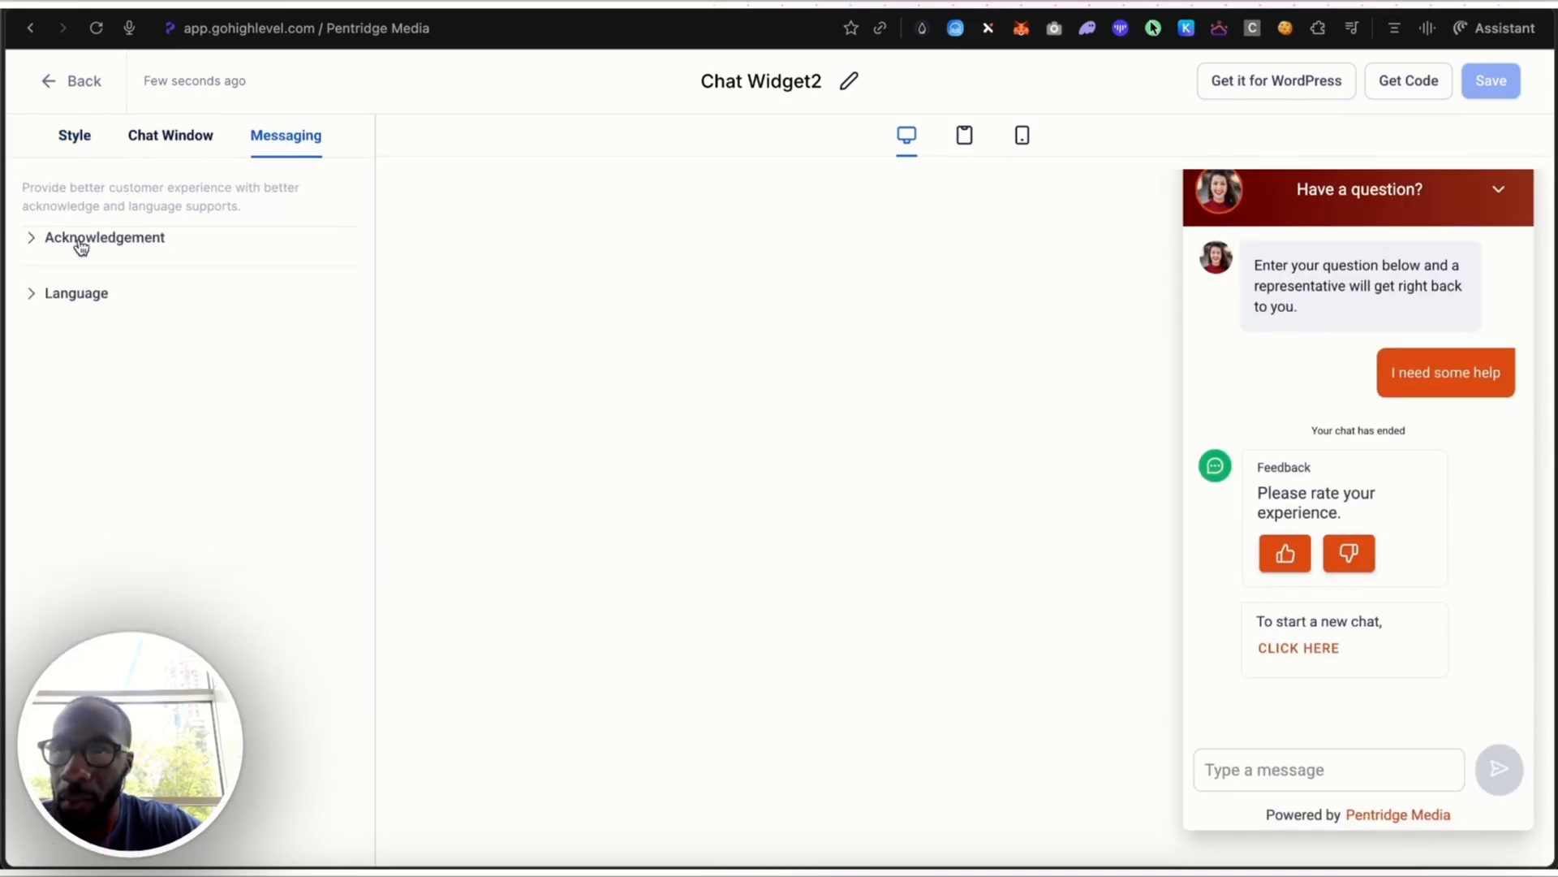
left_click(85, 291)
left_click(81, 237)
Turn off Show Live Chat Welcome Message in the chat window's Live Chat Assigned settings and save the widget
left_click(164, 142)
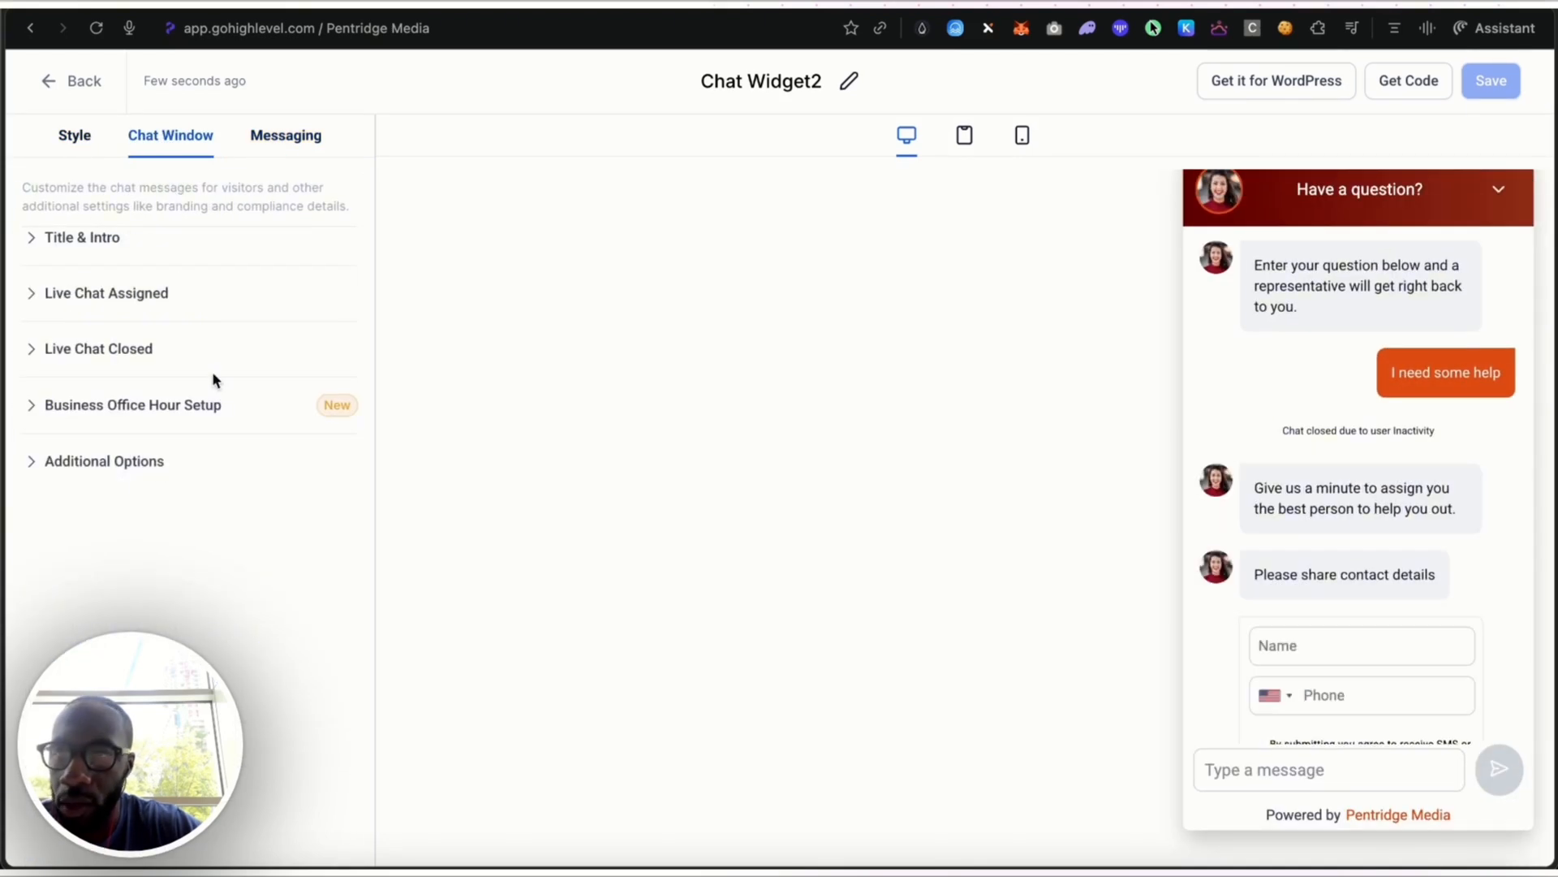
left_click(132, 292)
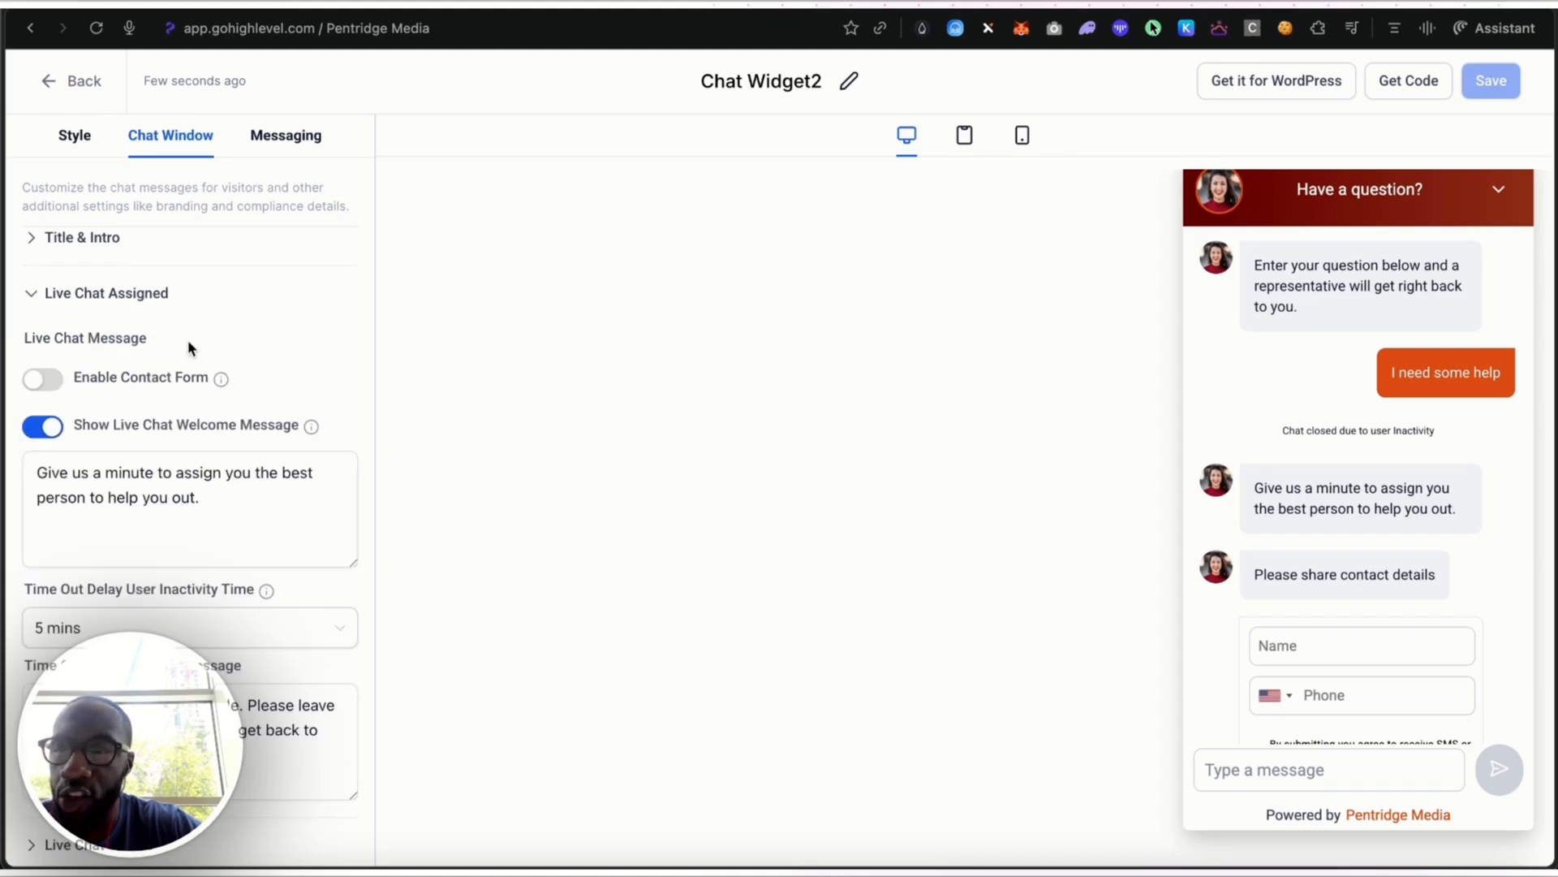
left_click(52, 430)
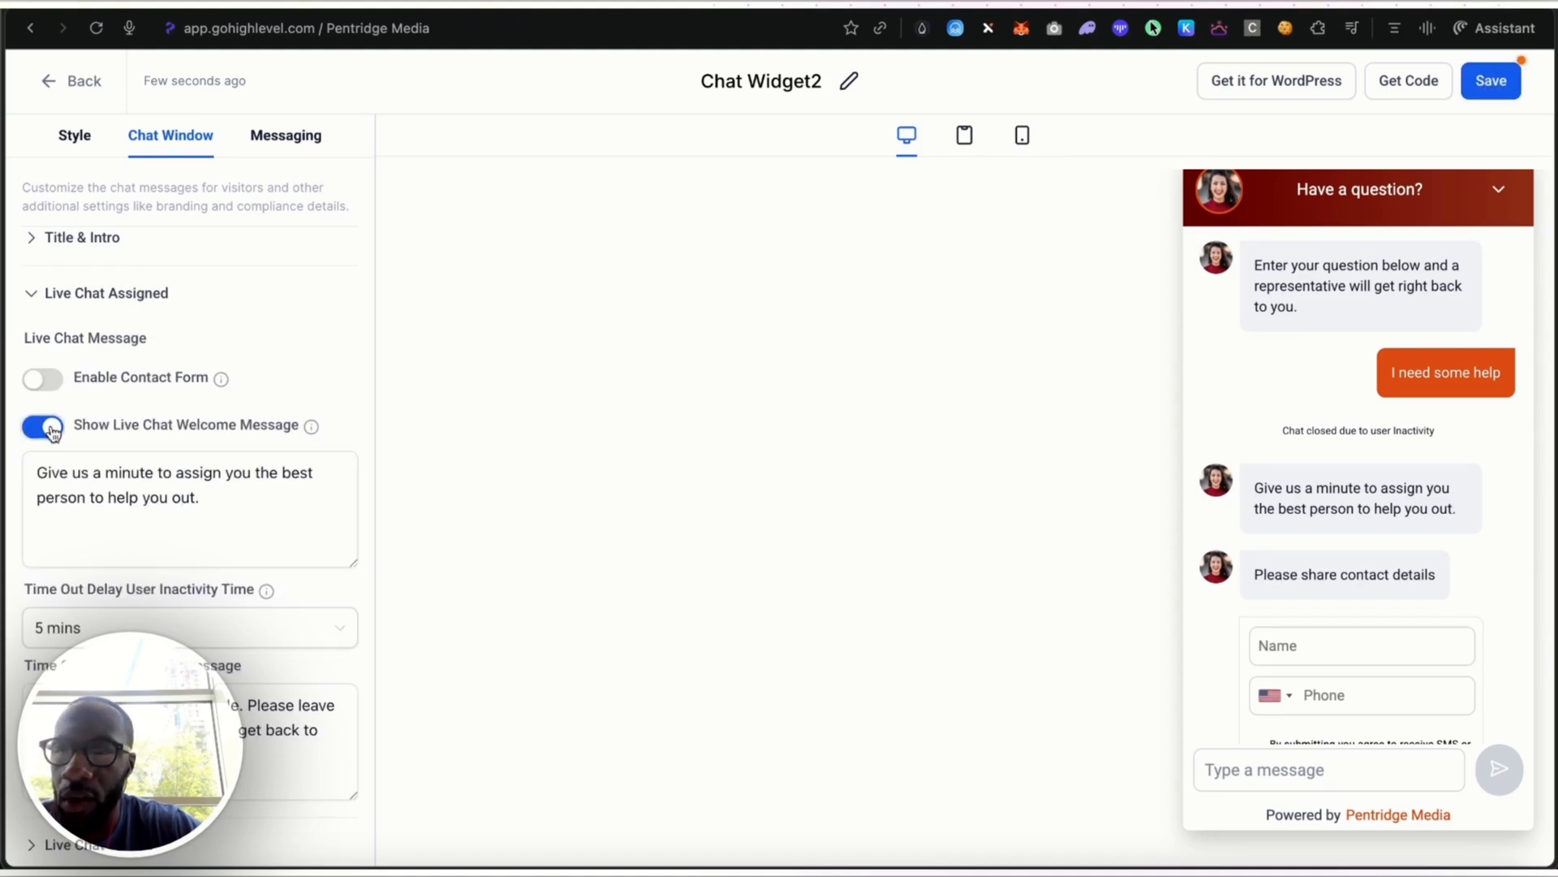
left_click(52, 430)
mouse_move(311, 426)
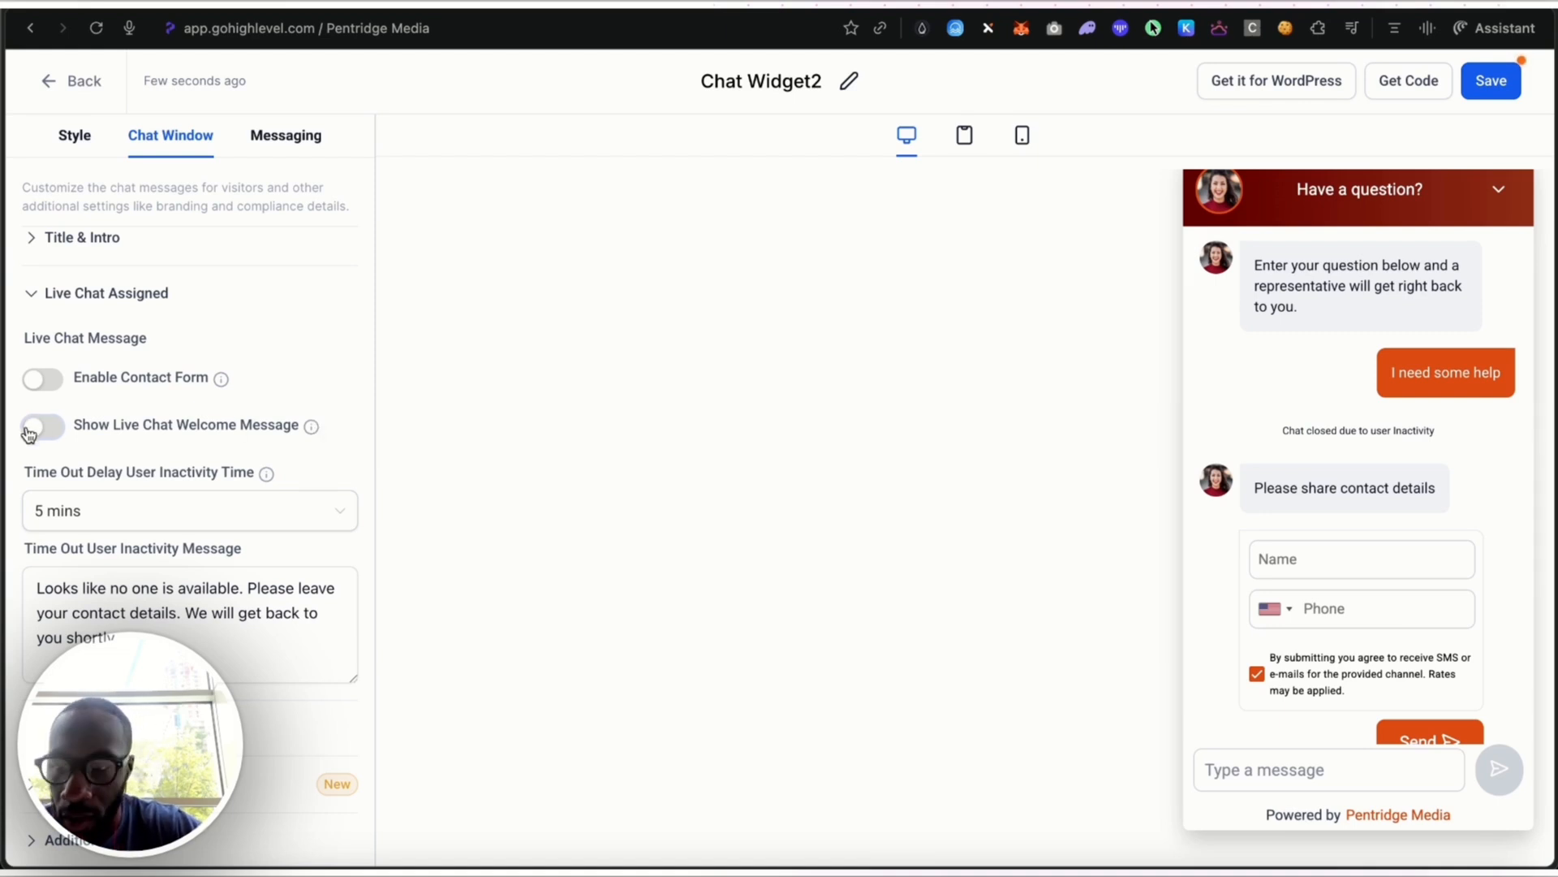
left_click(1482, 91)
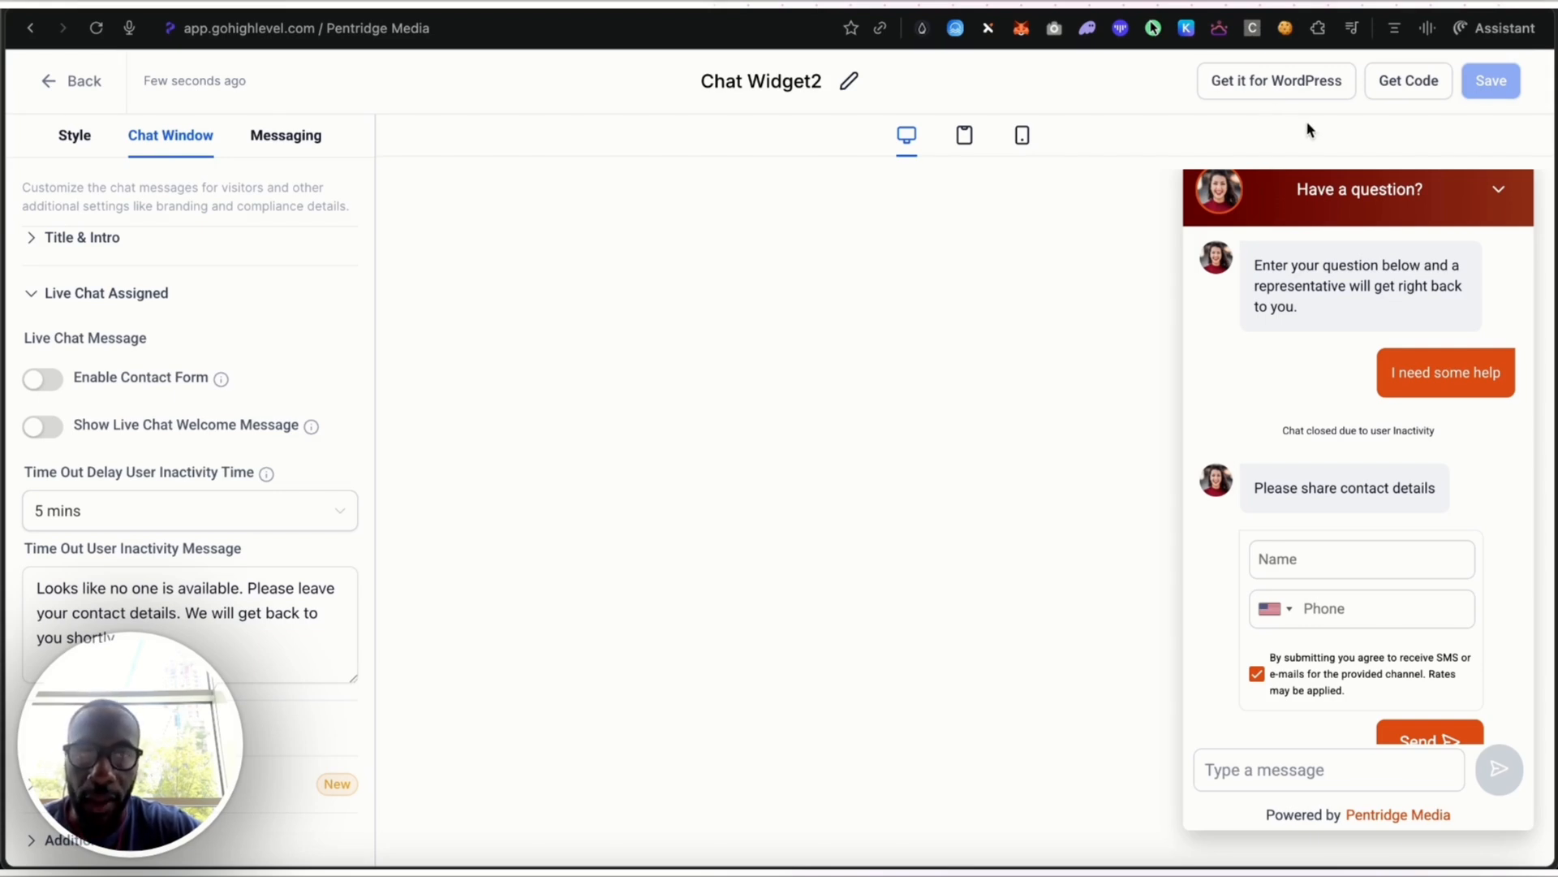
Copy the chat widget's embed script from its Get Code dialog and close the dialog
left_click(1399, 86)
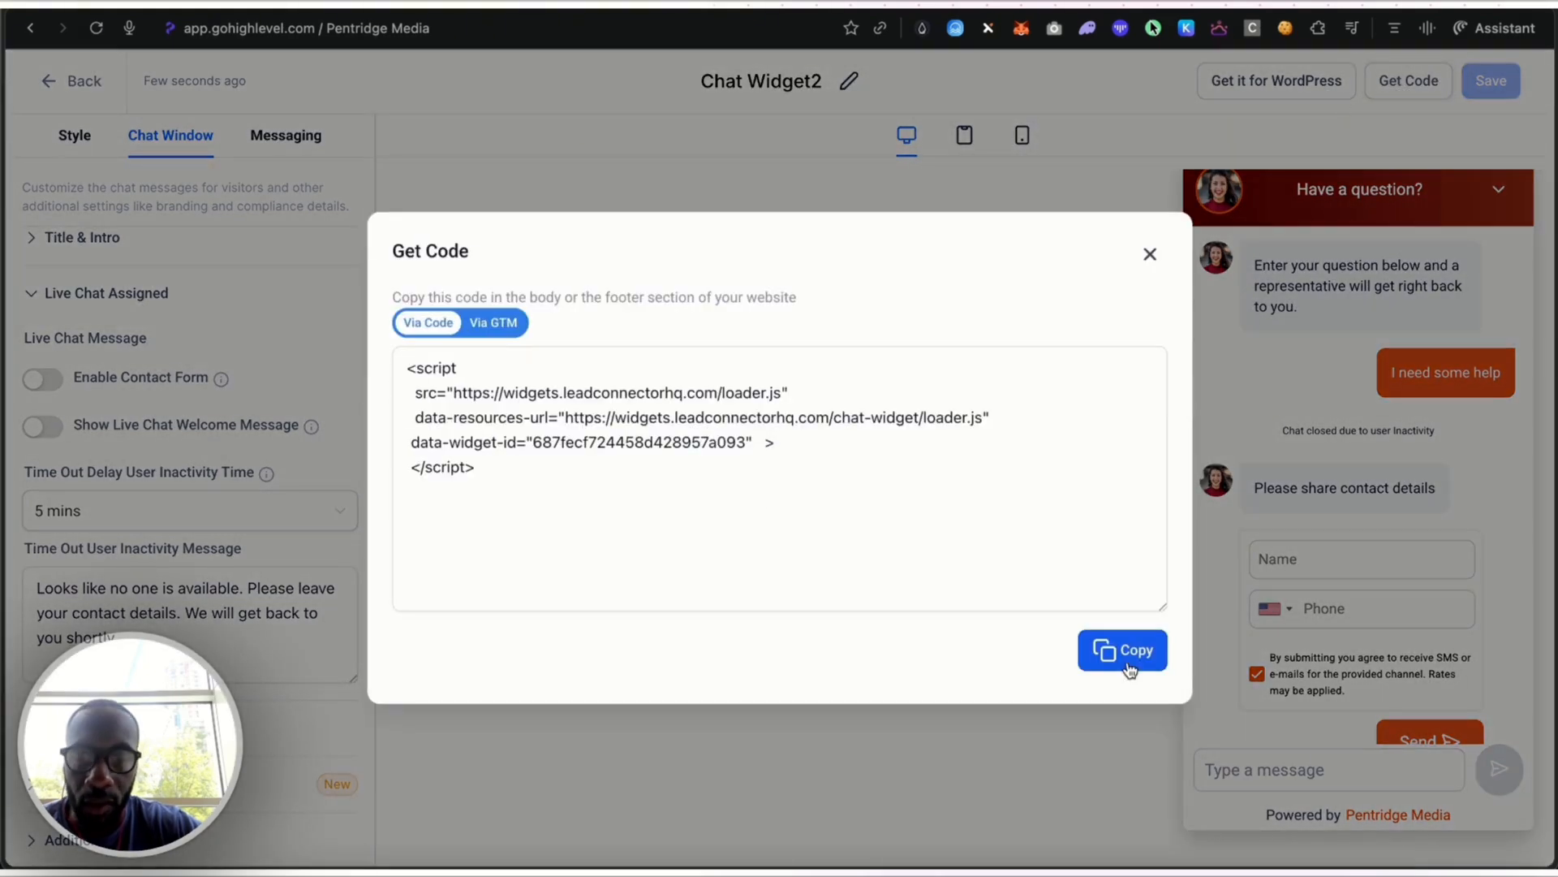
left_click(1130, 669)
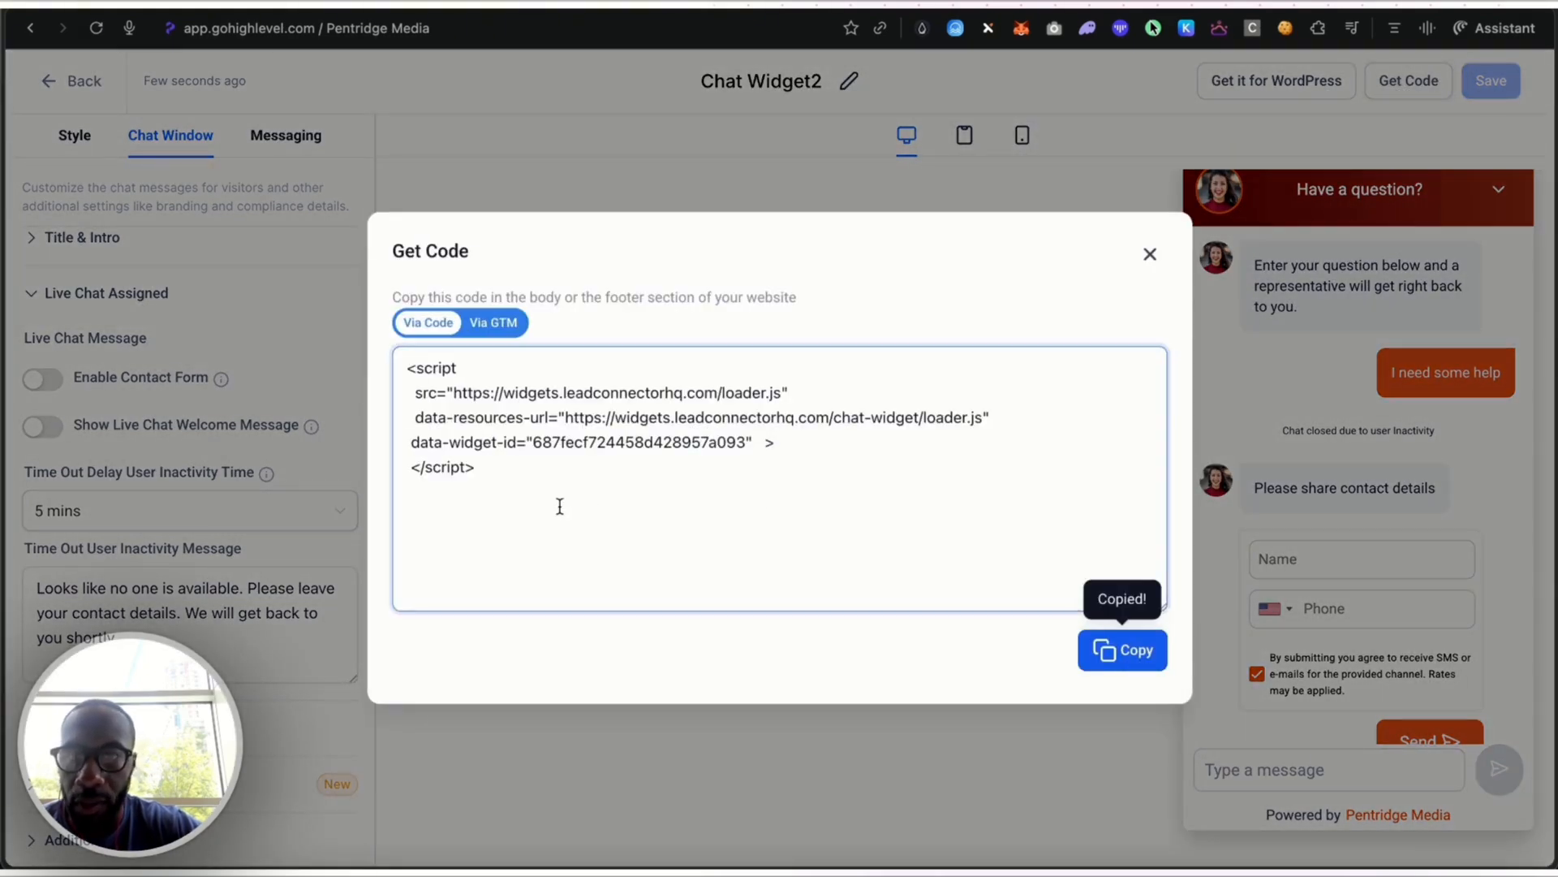
left_click_drag(560, 507, 383, 358)
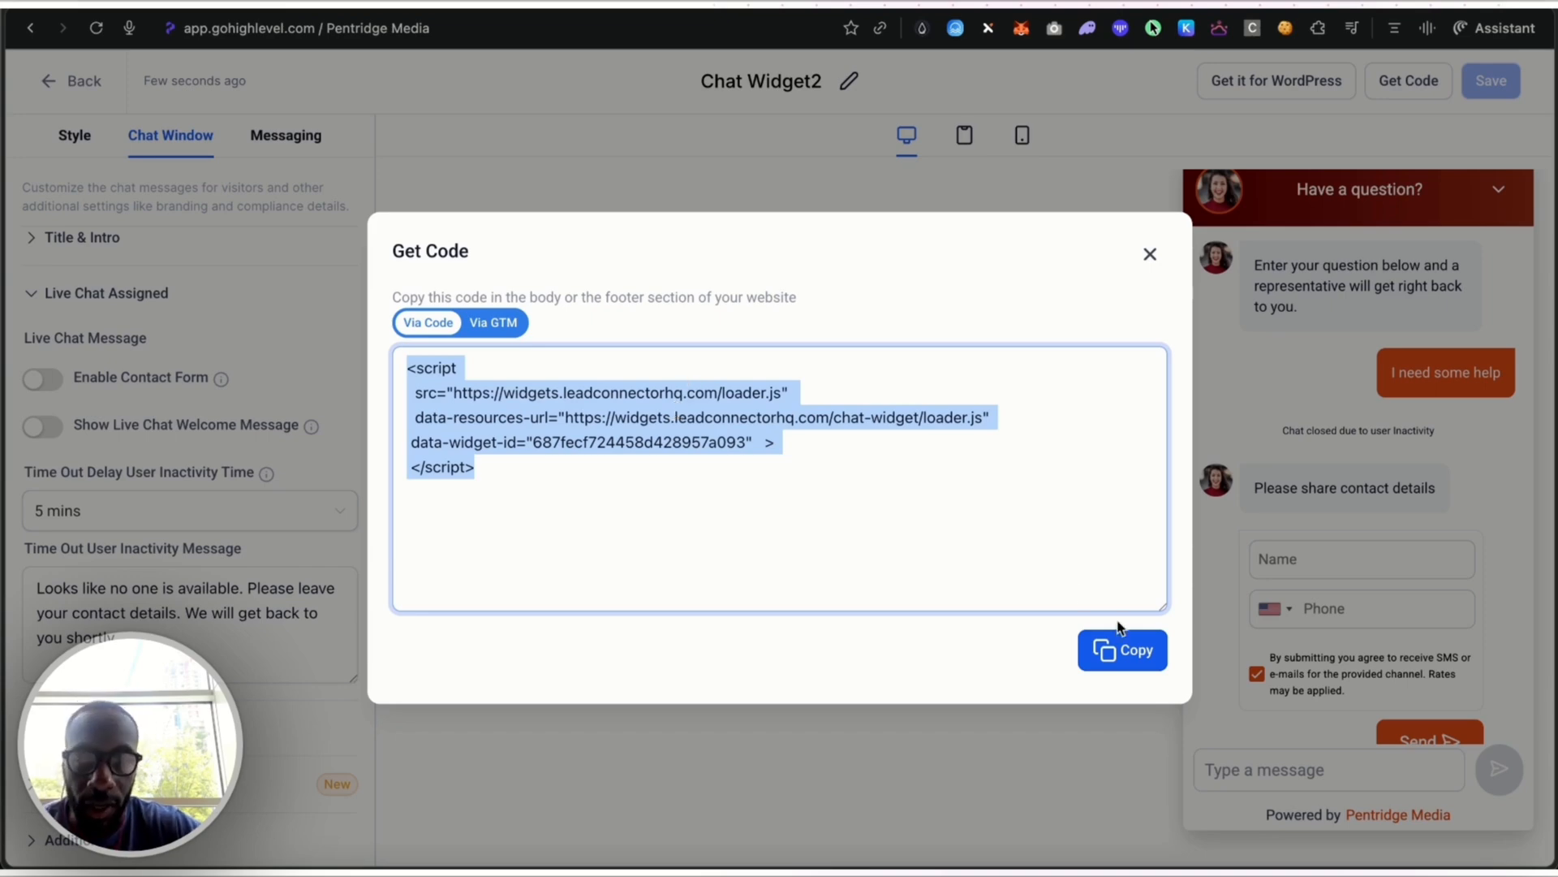
left_click(1127, 663)
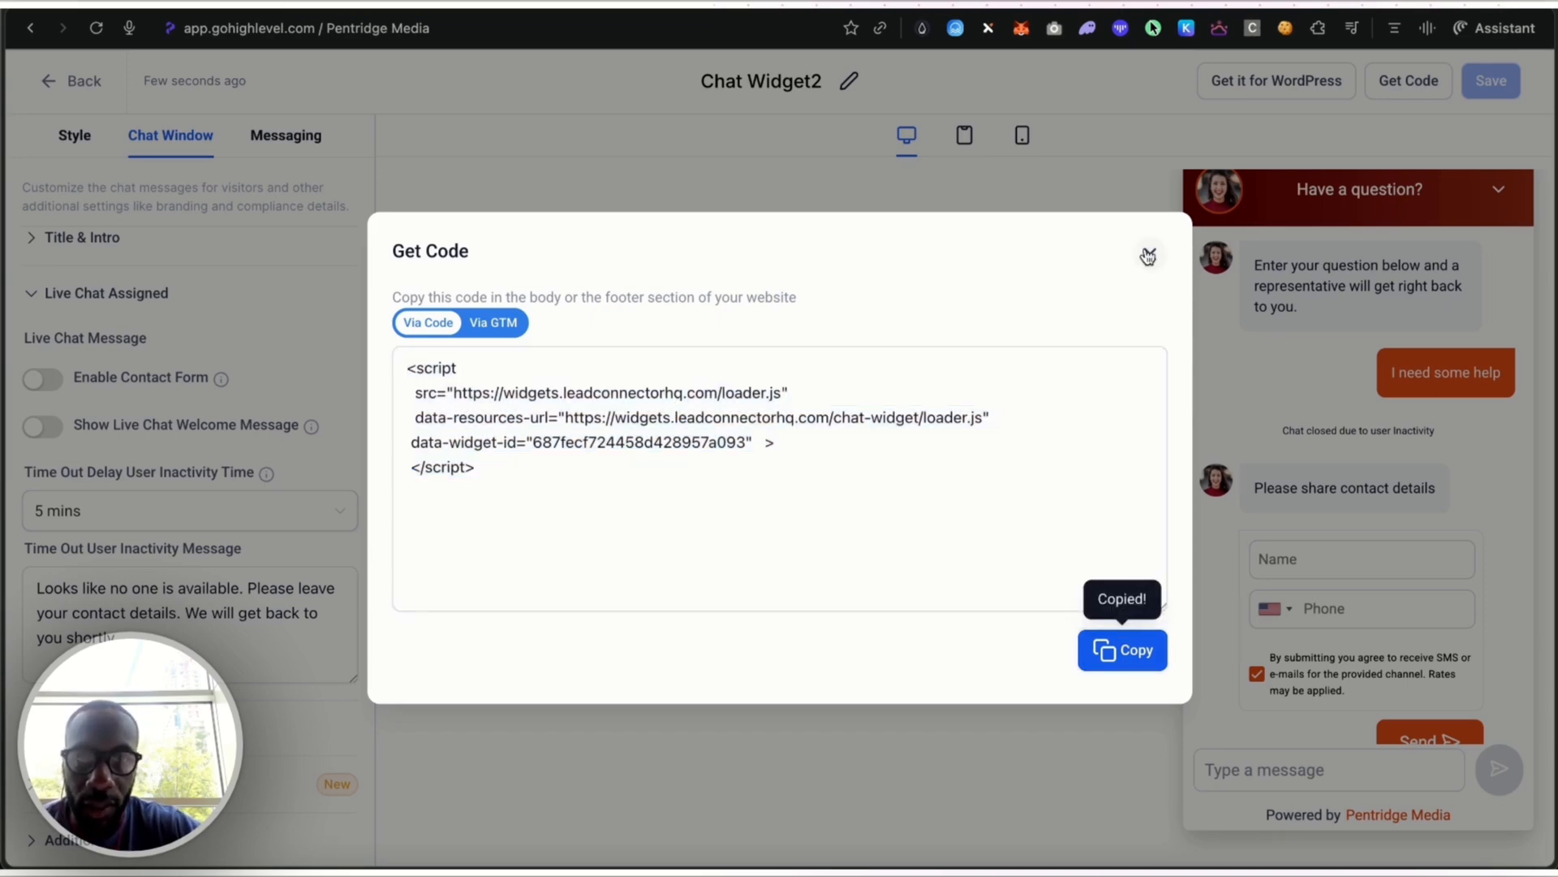
left_click(1150, 254)
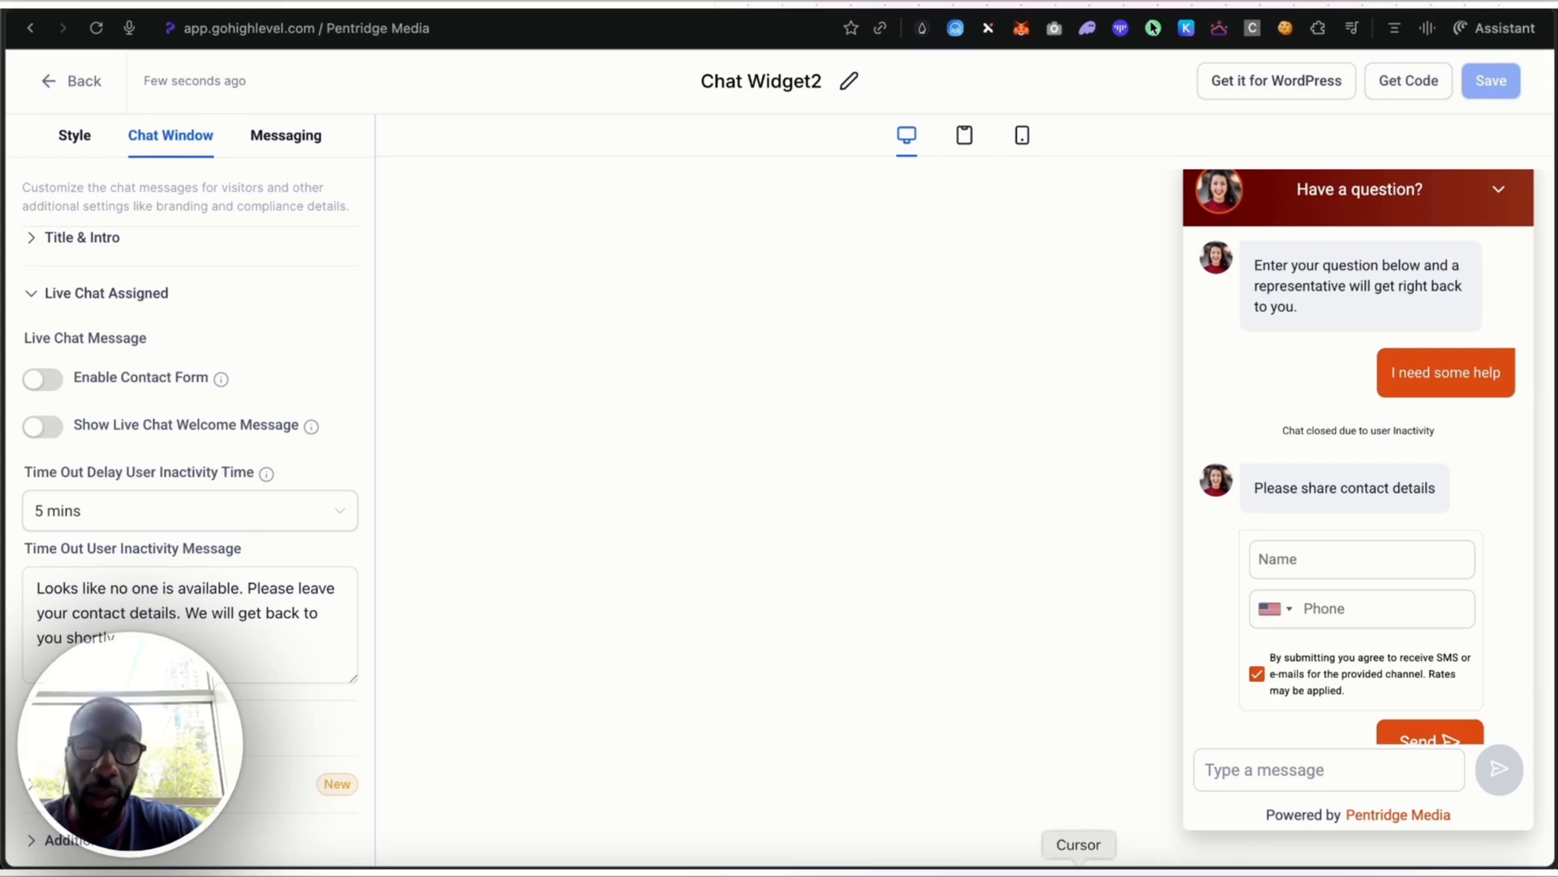
Switch to Cursor and review the agent's latest summary of changes for the pentridge-pulse-landing project
left_click(1078, 871)
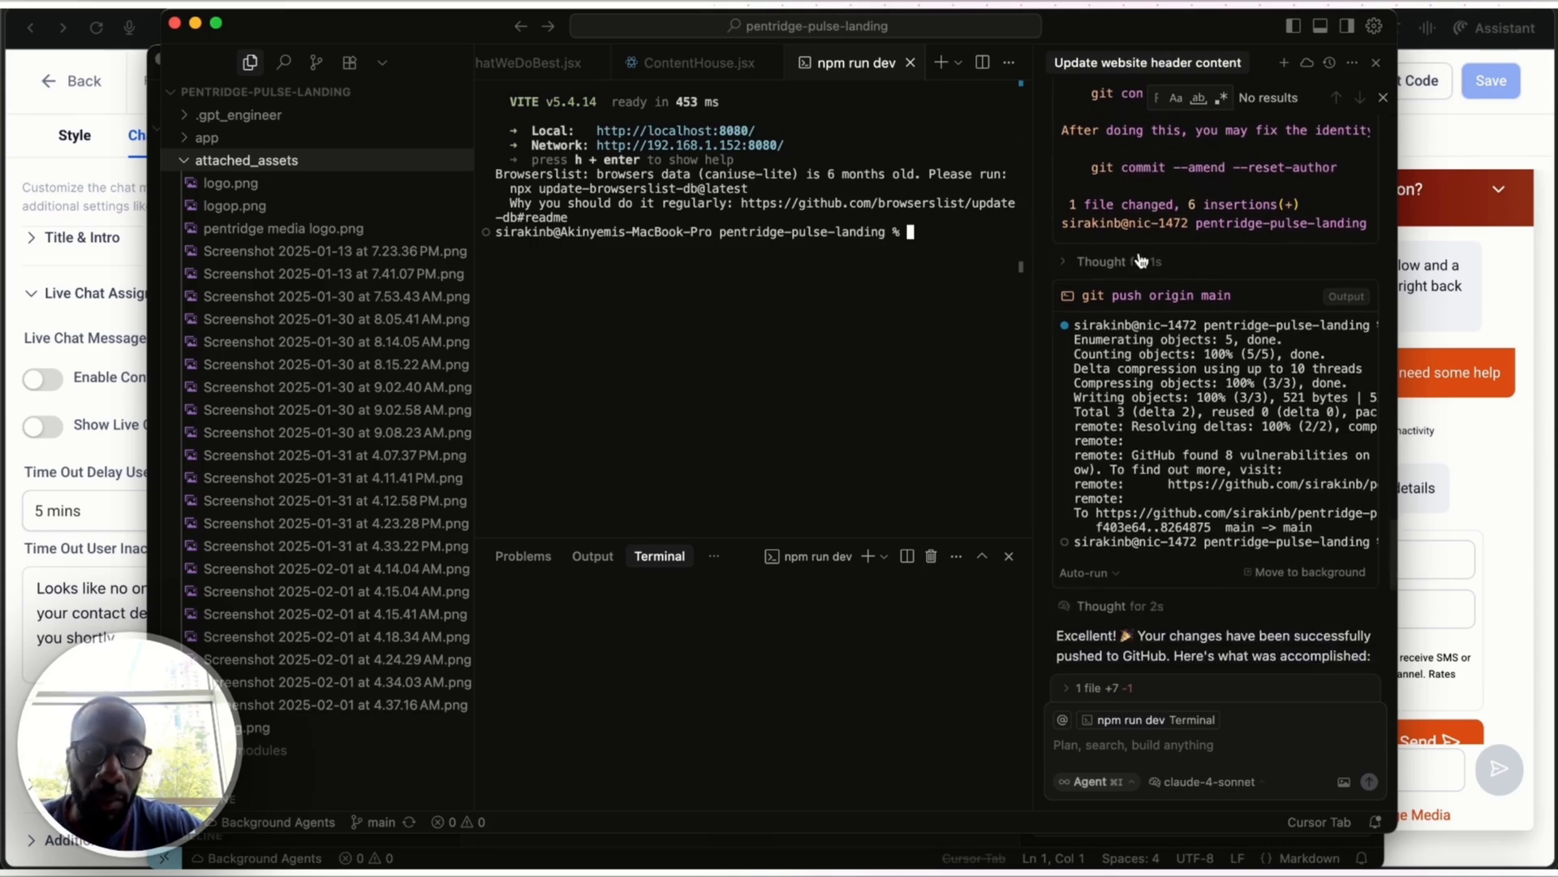
scroll(1141, 260, "up", 3)
scroll(1139, 262, "down", 10)
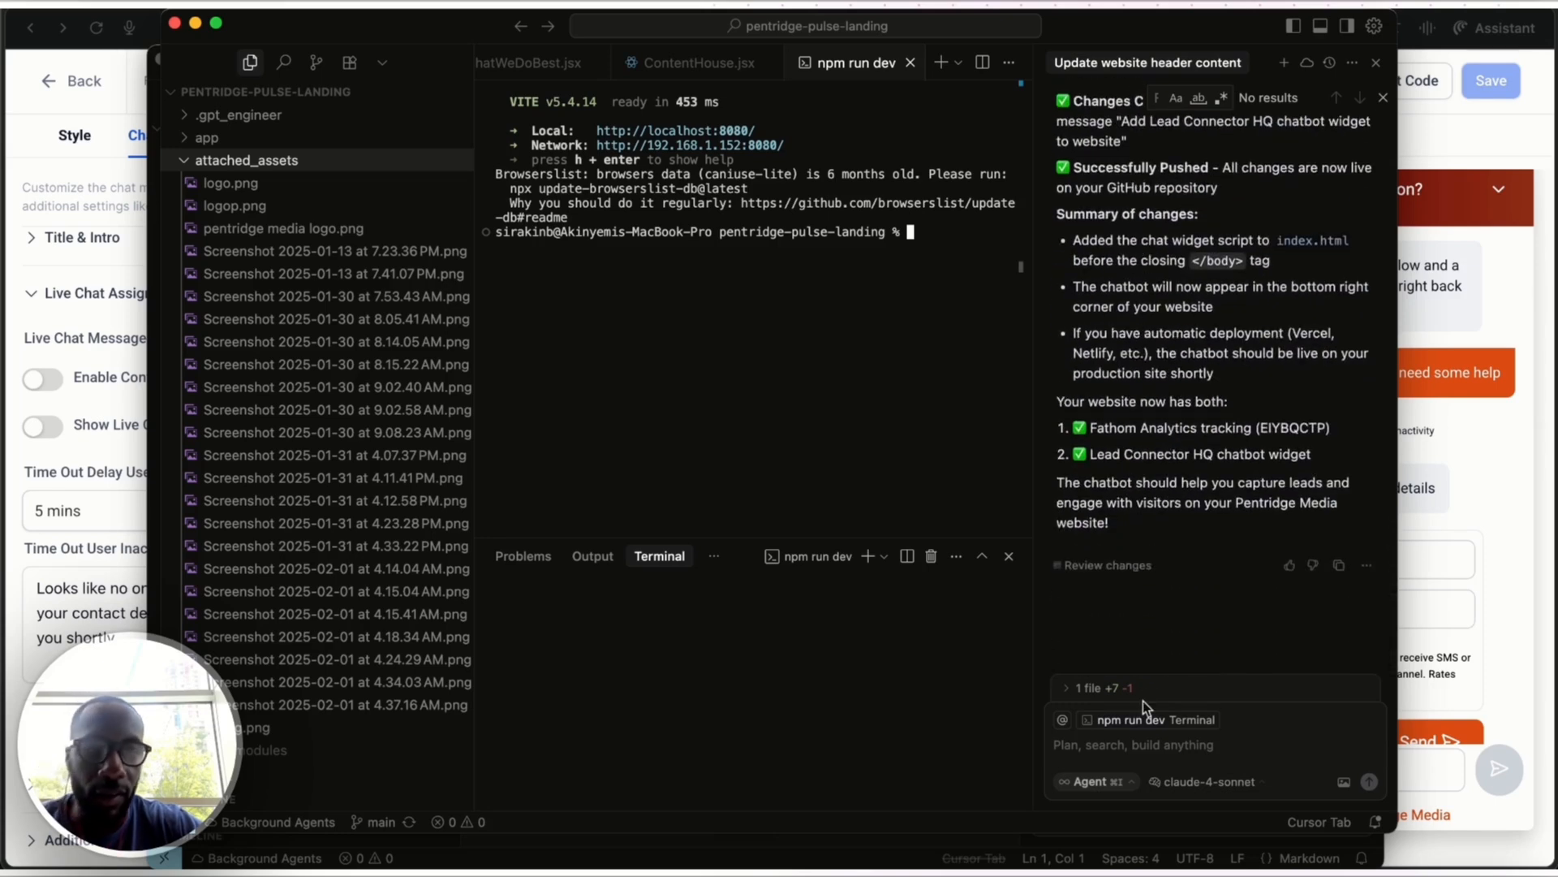
Draft the agent prompt "please apply this ai chatbot to the site at the bottom right:" followed by the copied widget script, and clear it
left_click(1158, 744)
type("please apply this ")
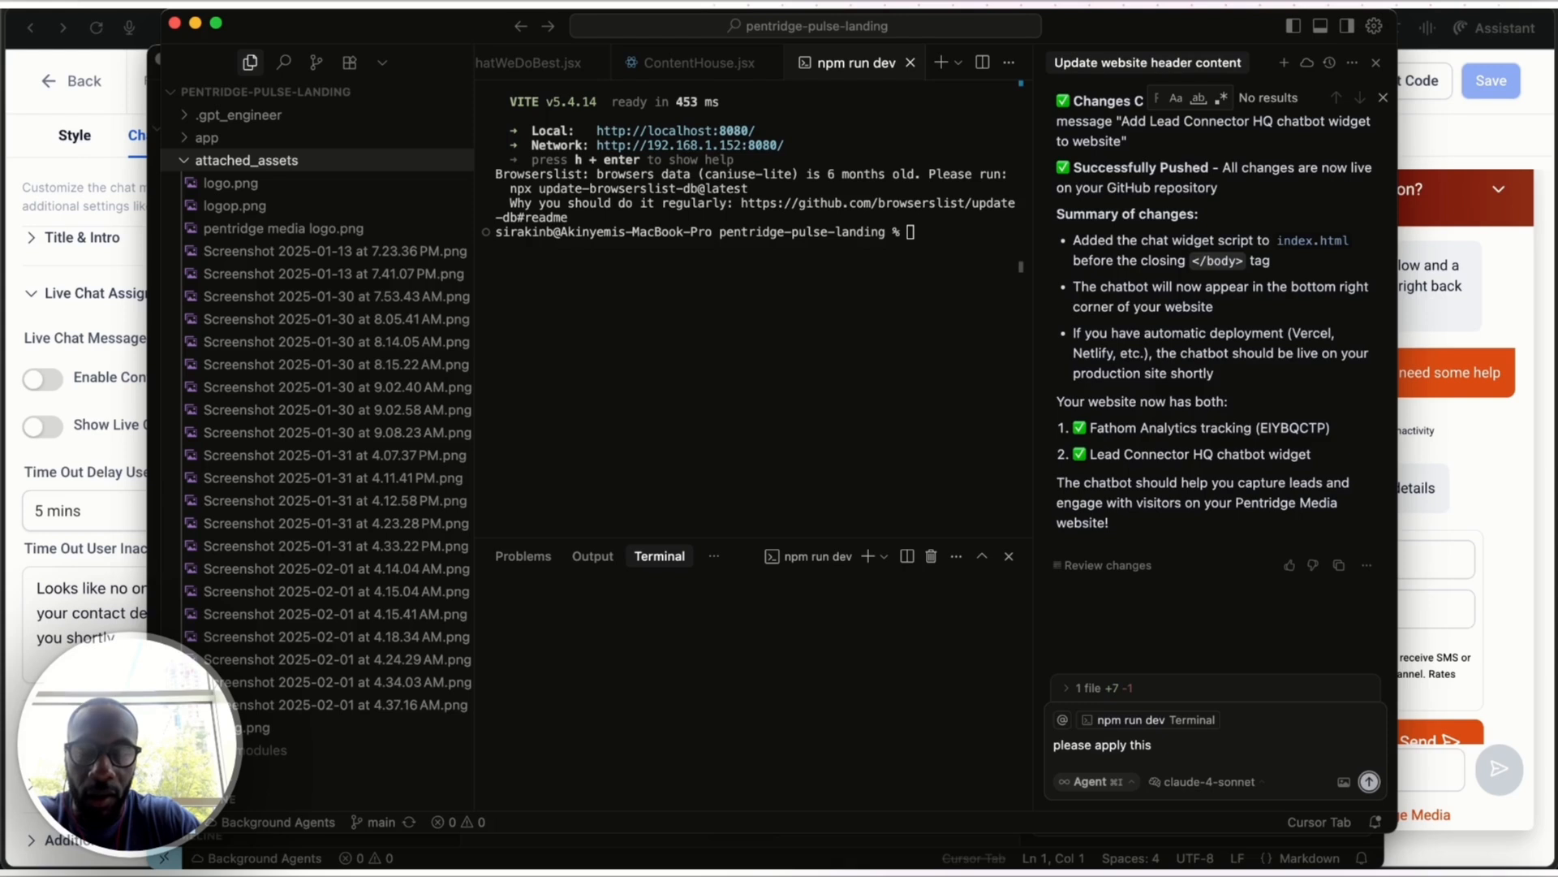
type("ai chatbot to th")
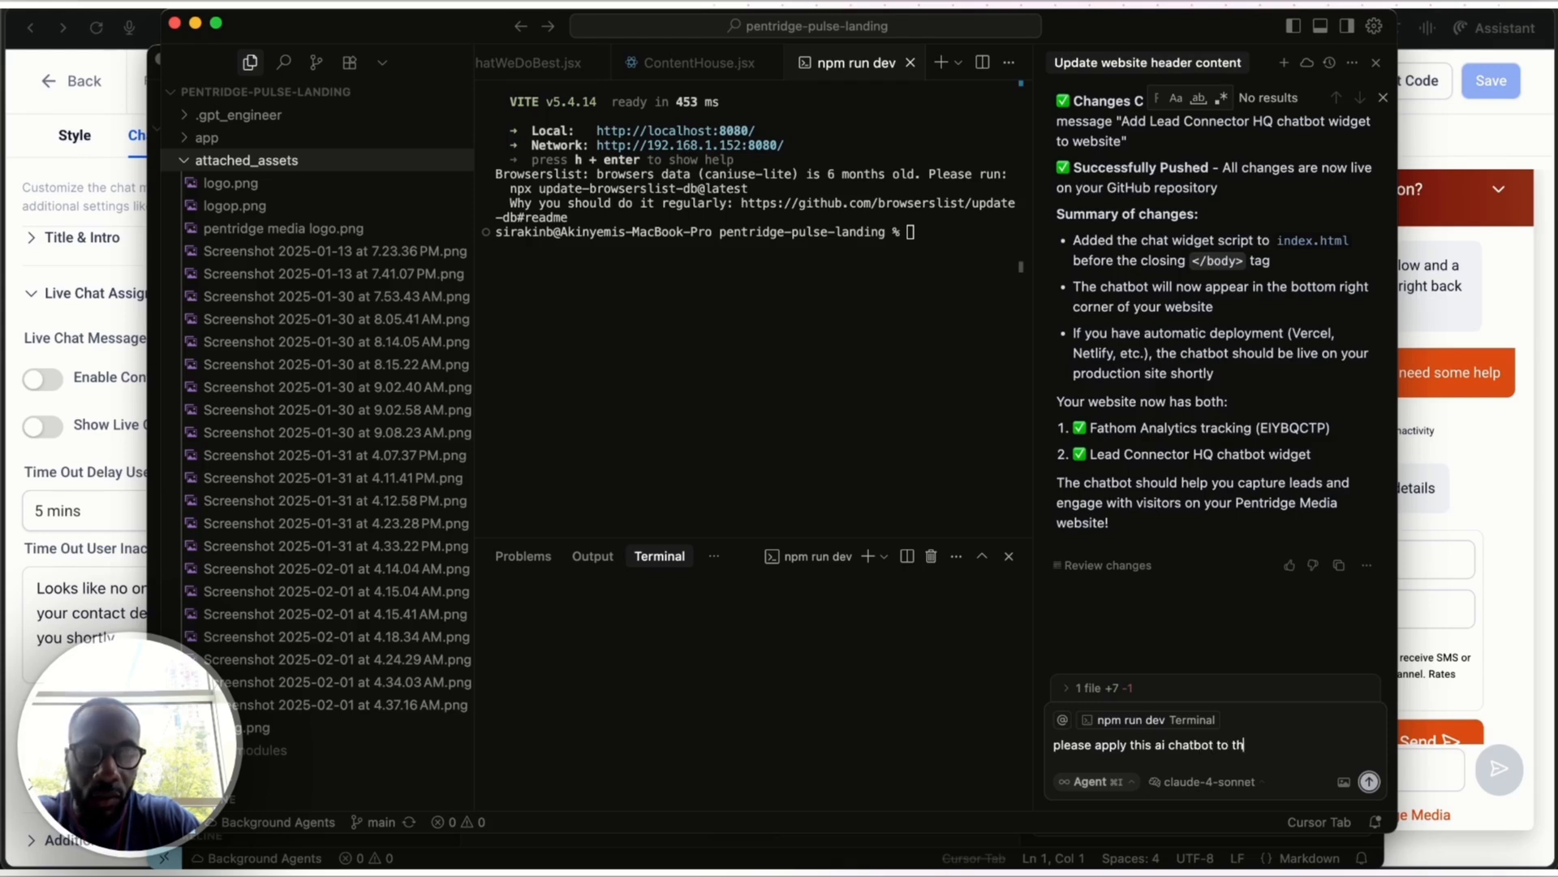
type("e site at the bottom right:")
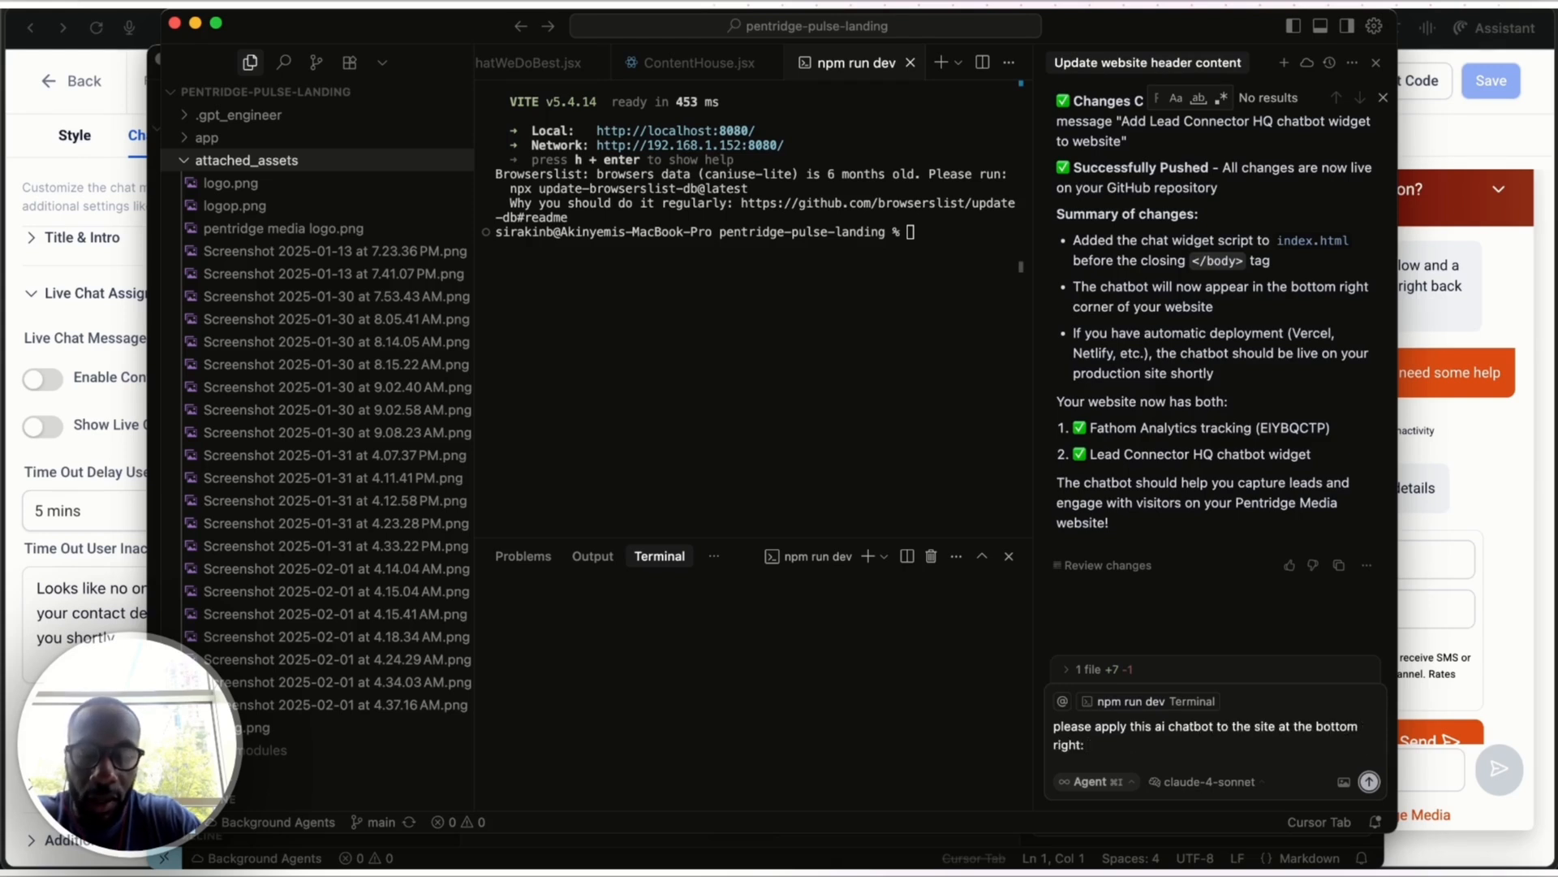
key("super+v")
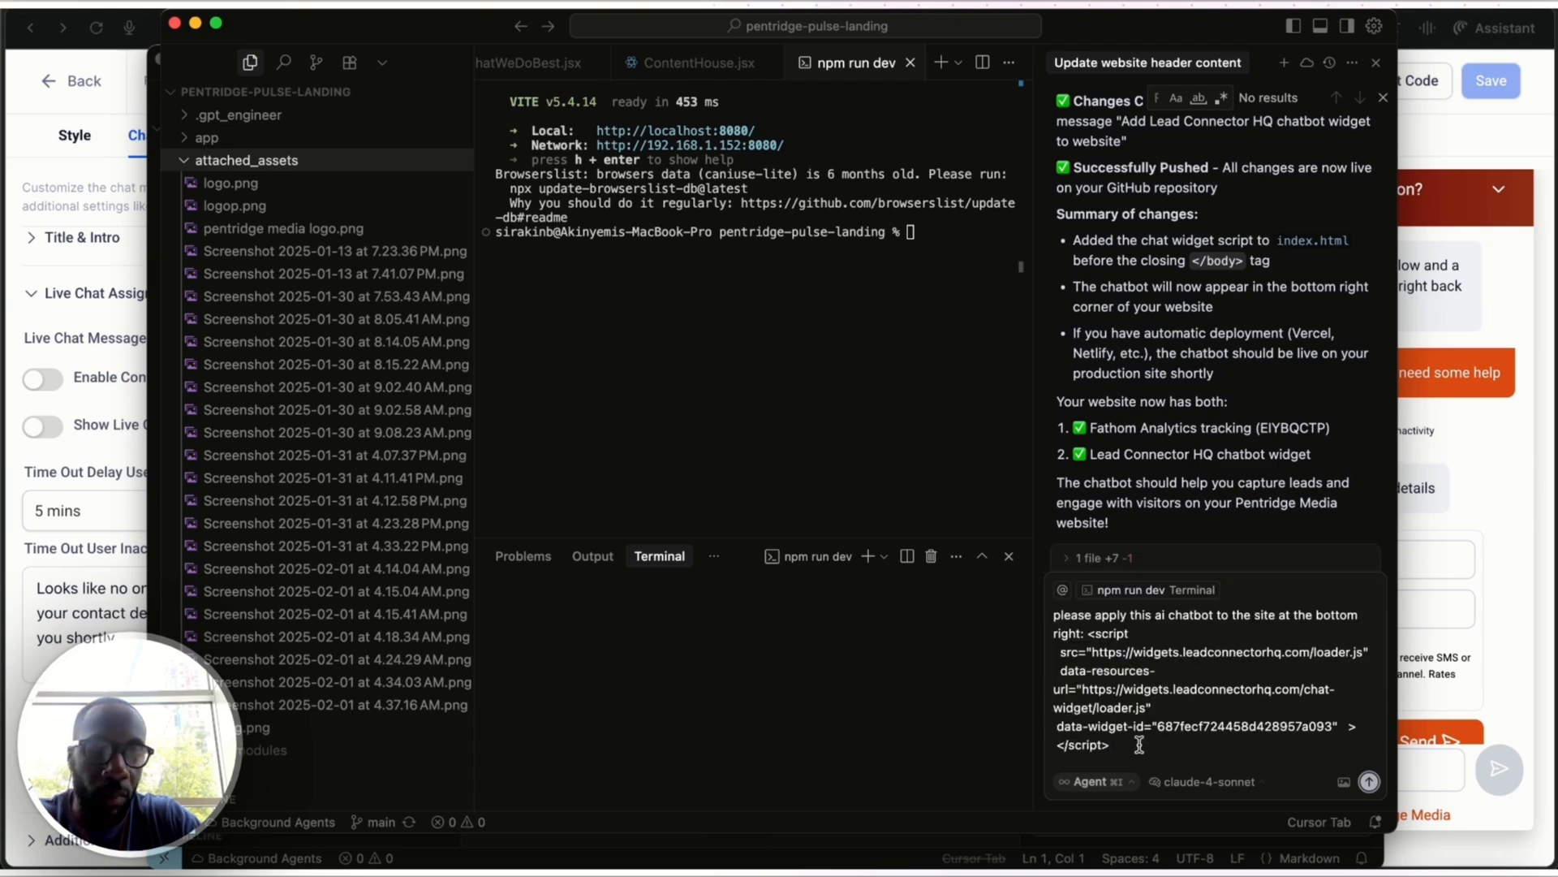
key("super+a")
key("BackSpace")
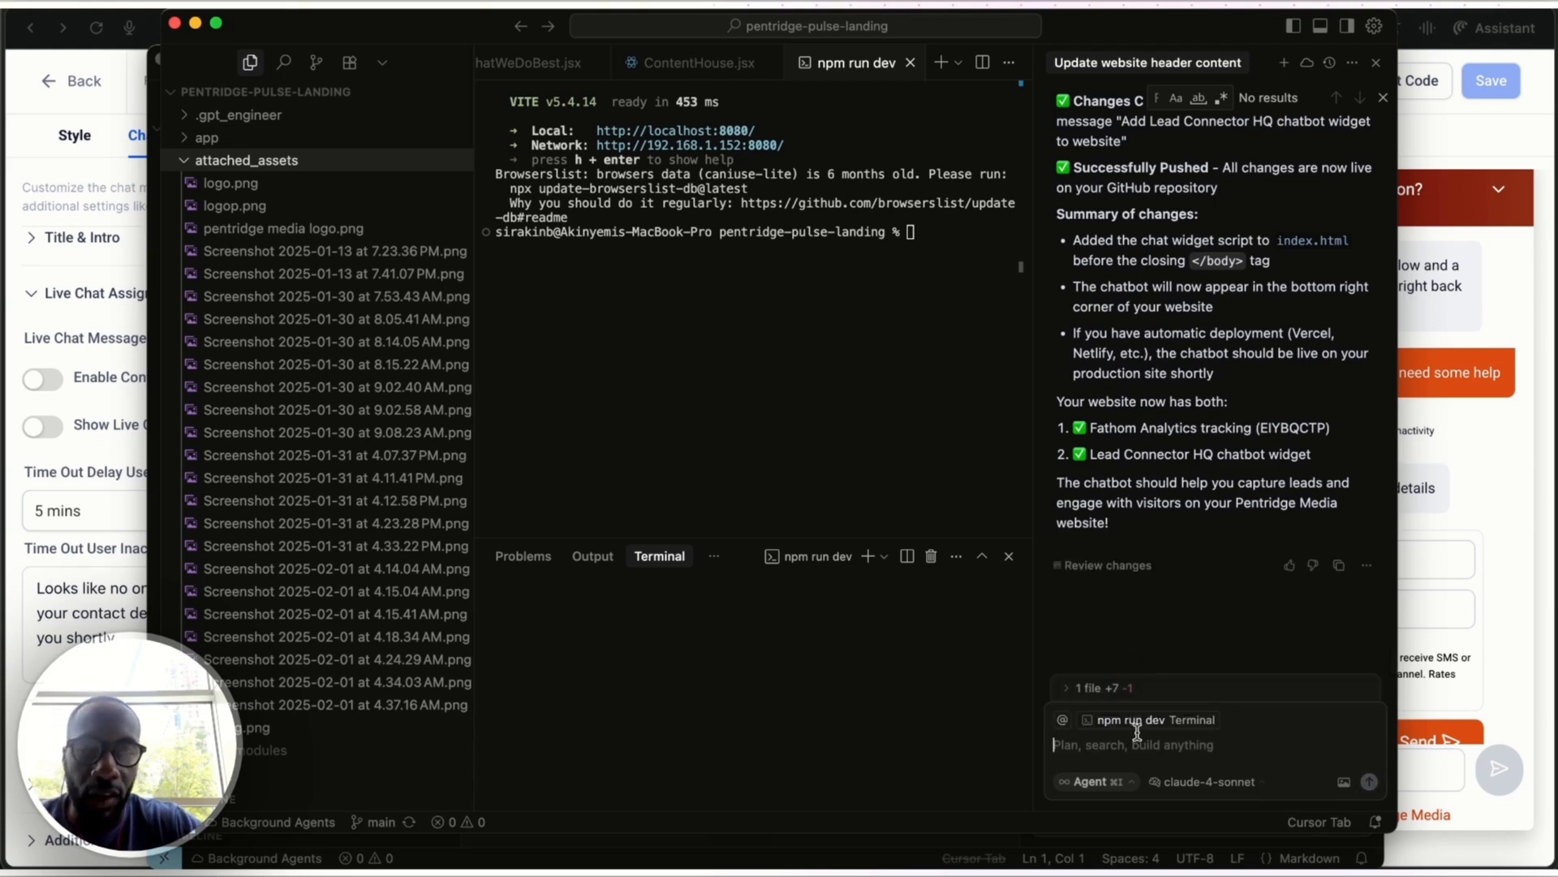
Enter "run on localhost" as the agent prompt and open the development server's network address from the terminal in the browser
type("run on l")
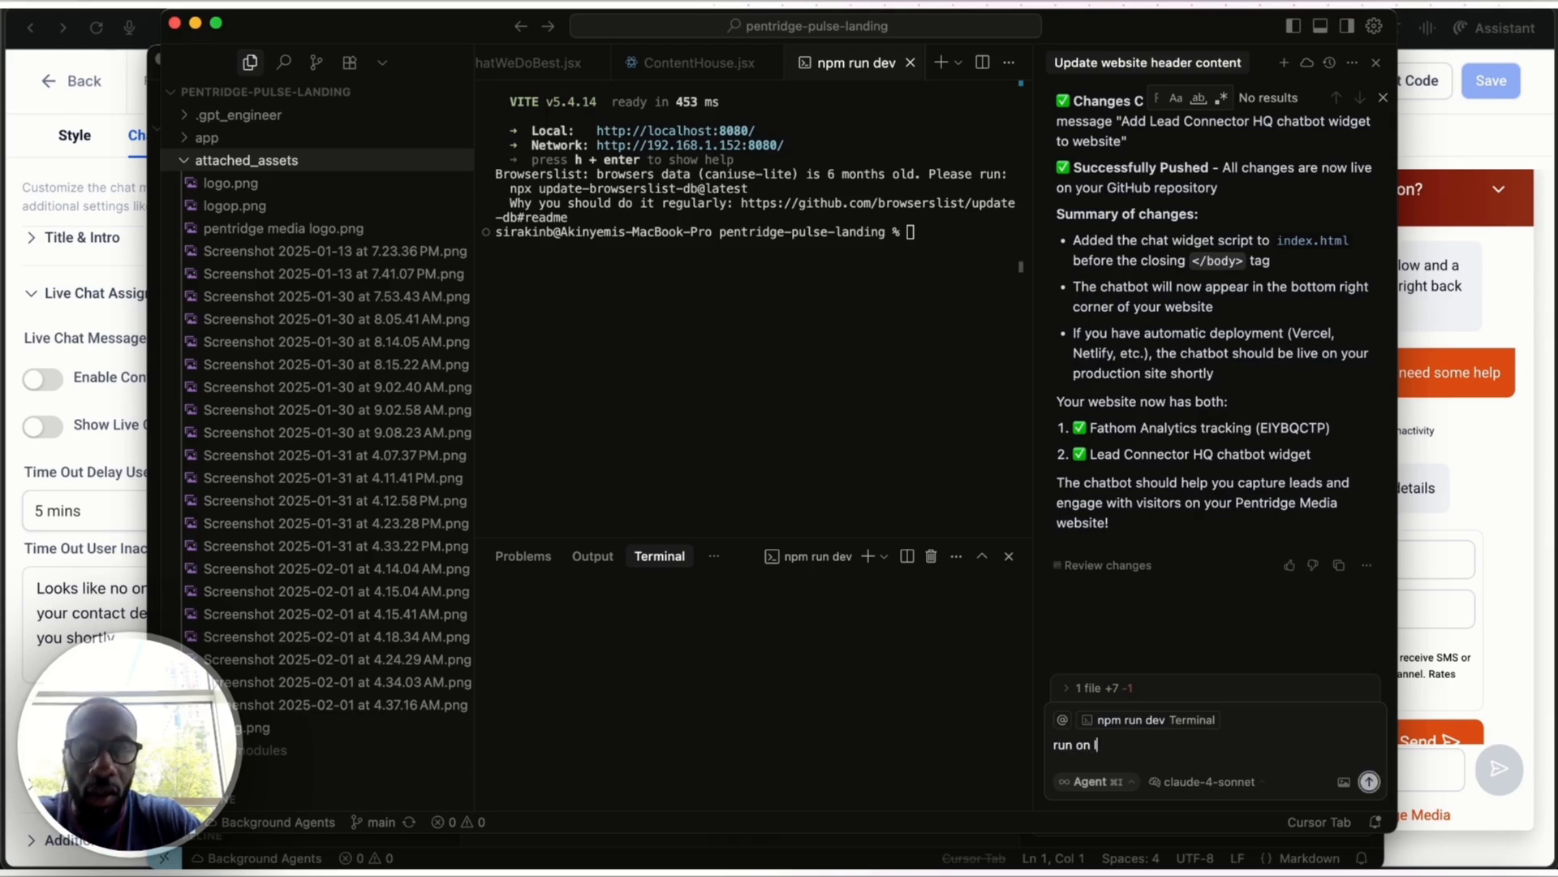
type("ocalhost")
key("Return")
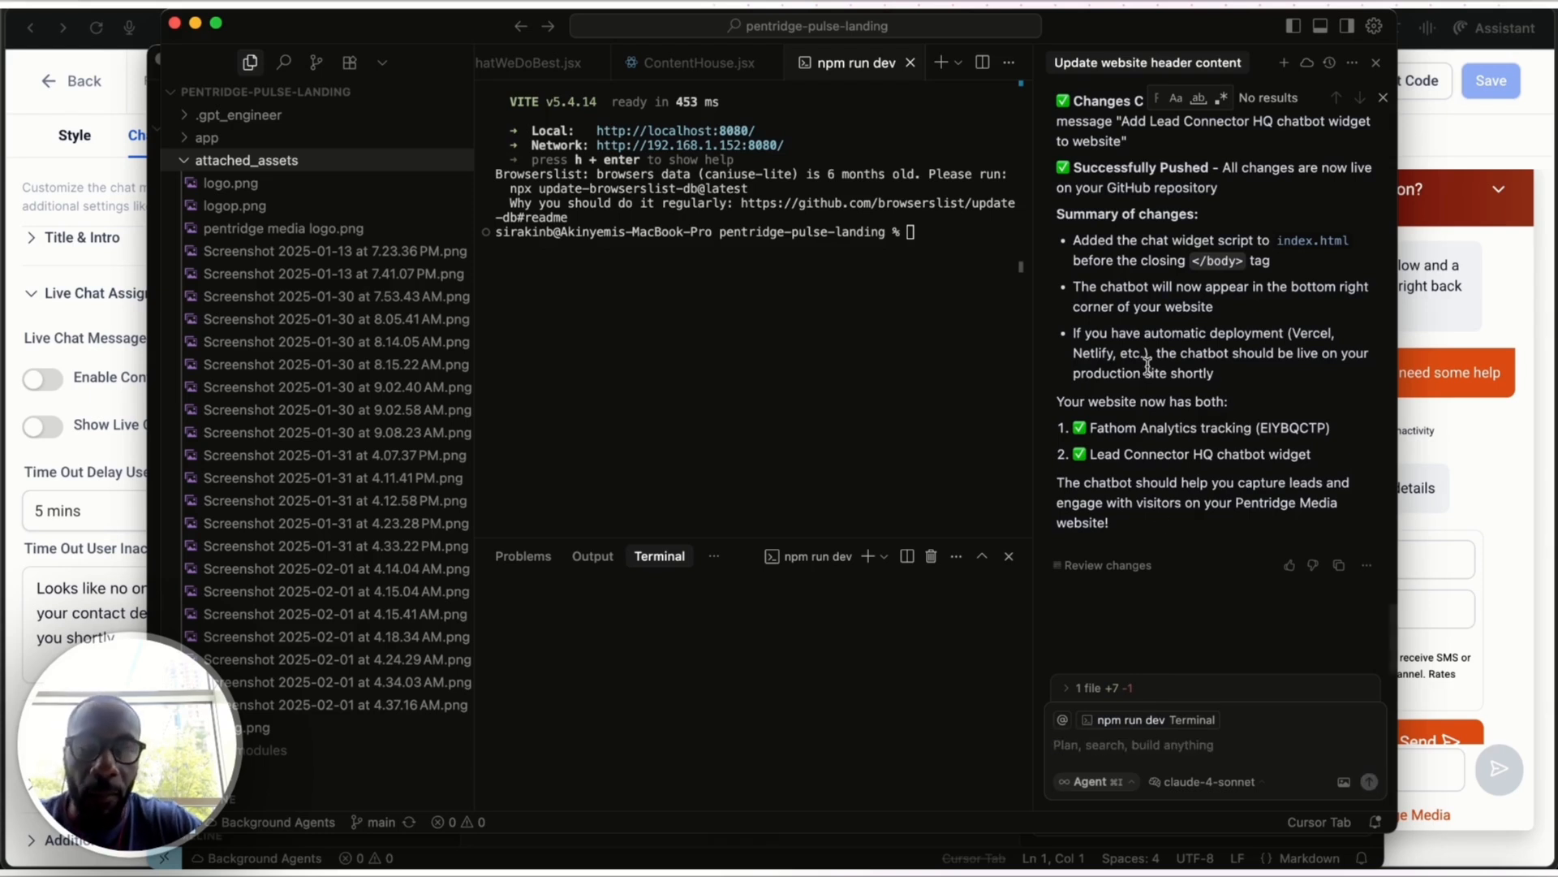
left_click(725, 145, "super")
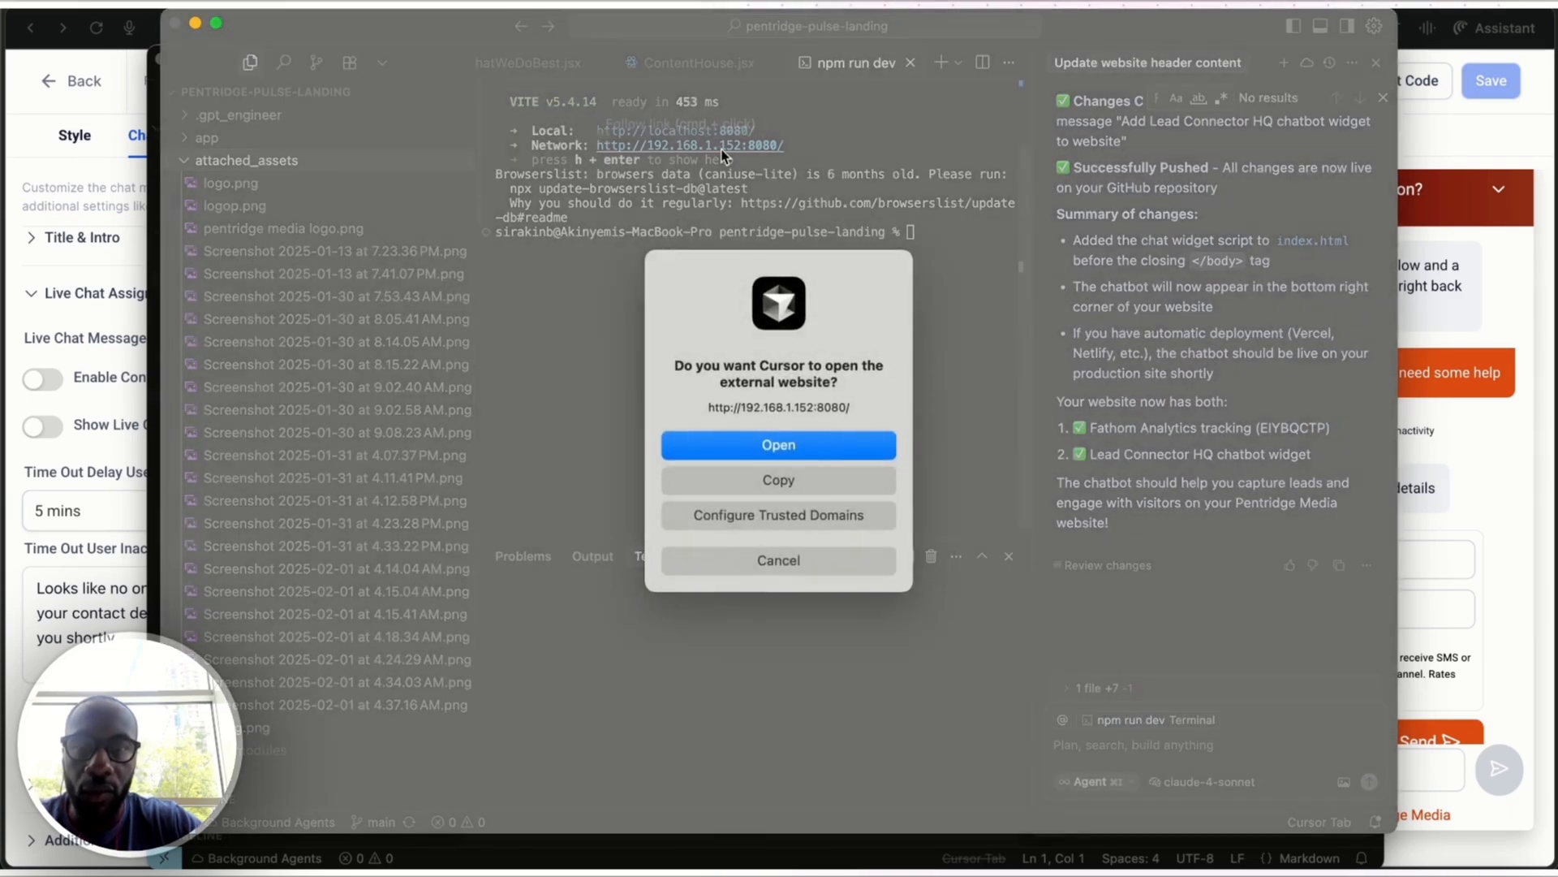
left_click(861, 457)
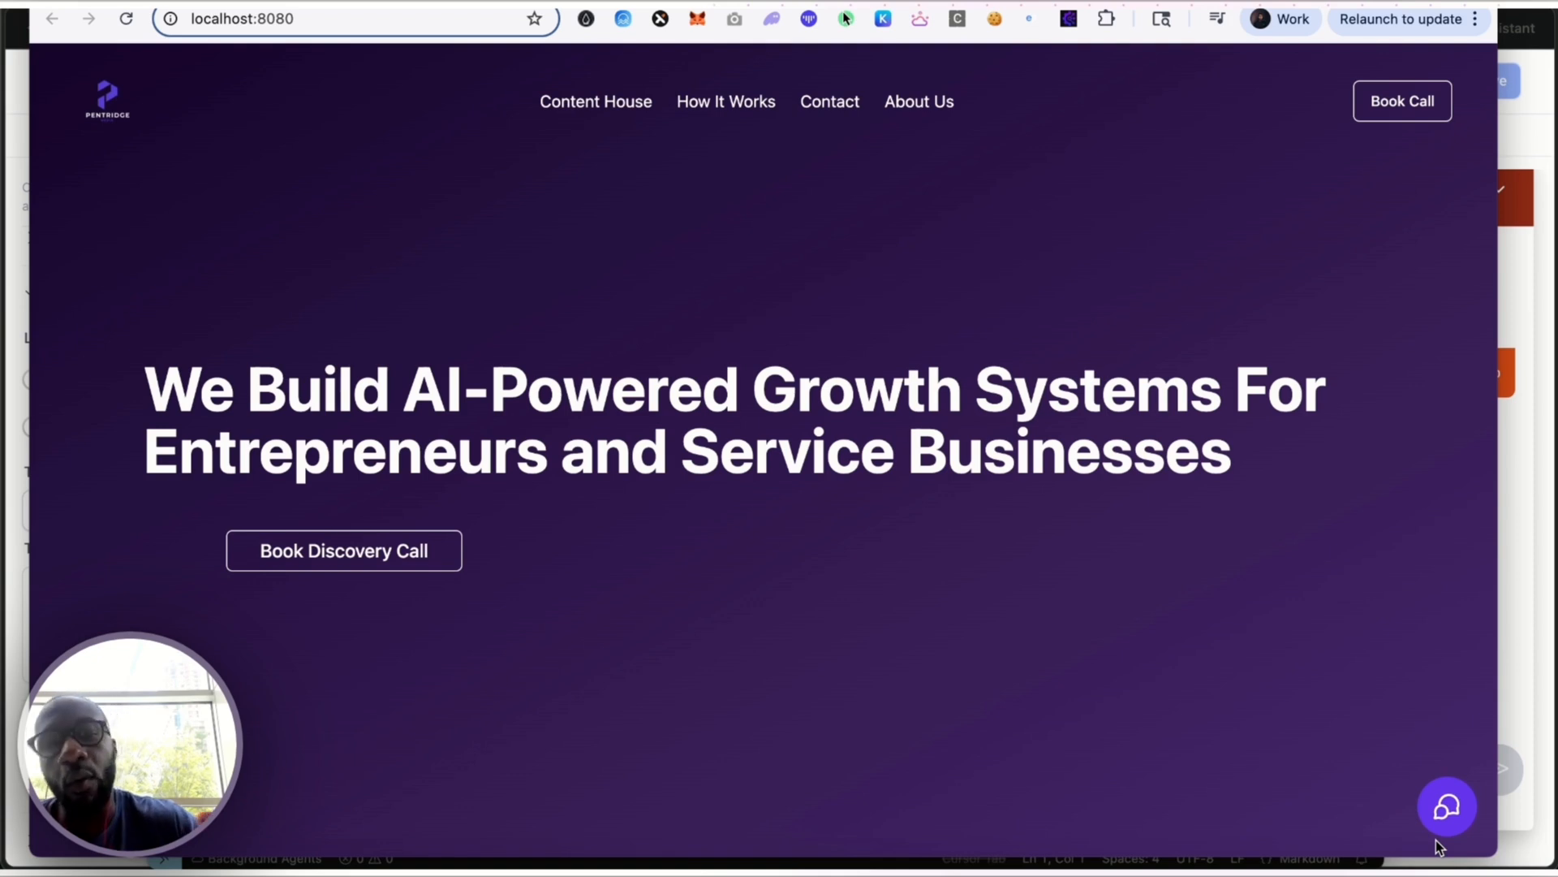
Switch to the other browser's localhost:8080 page, open the chat widget and send "can you tell me what services you offer?"
key("super+Tab")
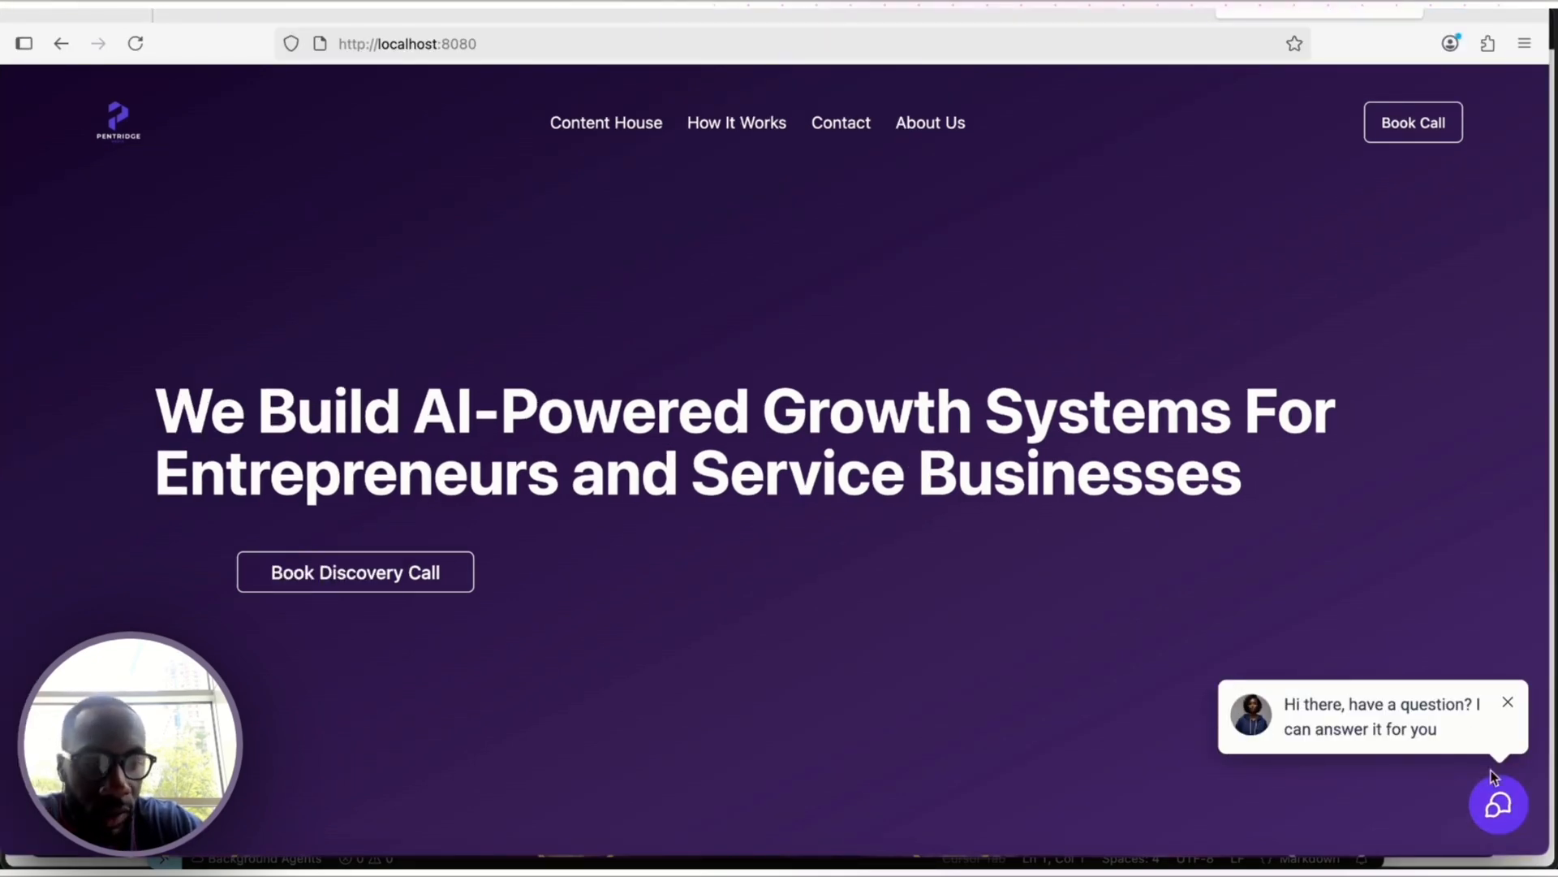
left_click(1500, 804)
scroll(1372, 455, "down", 1)
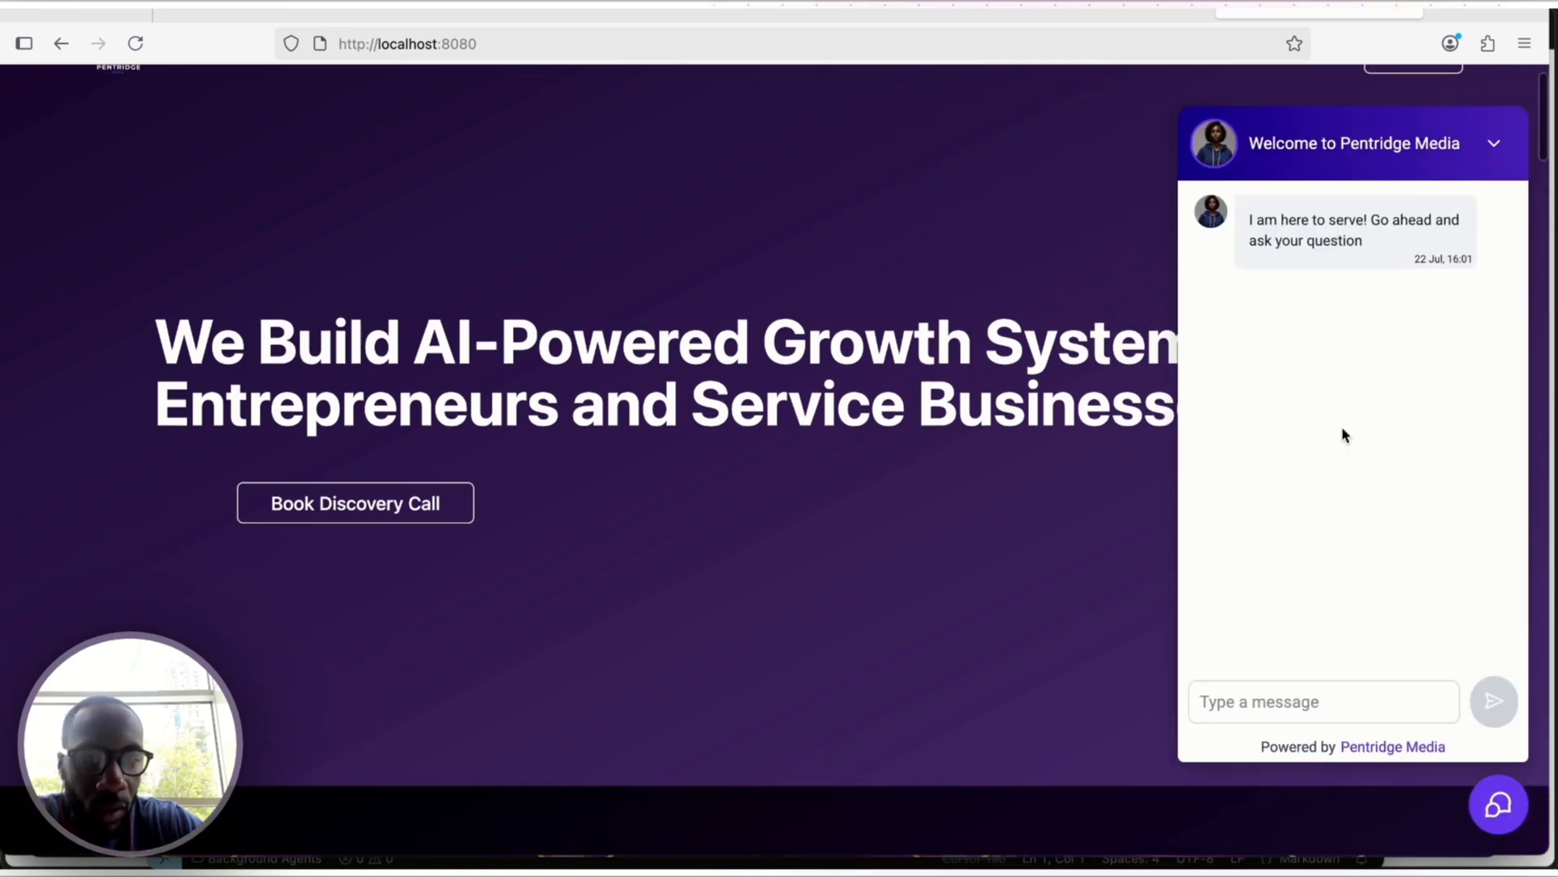
scroll(1343, 427, "up", 1)
left_click(1325, 696)
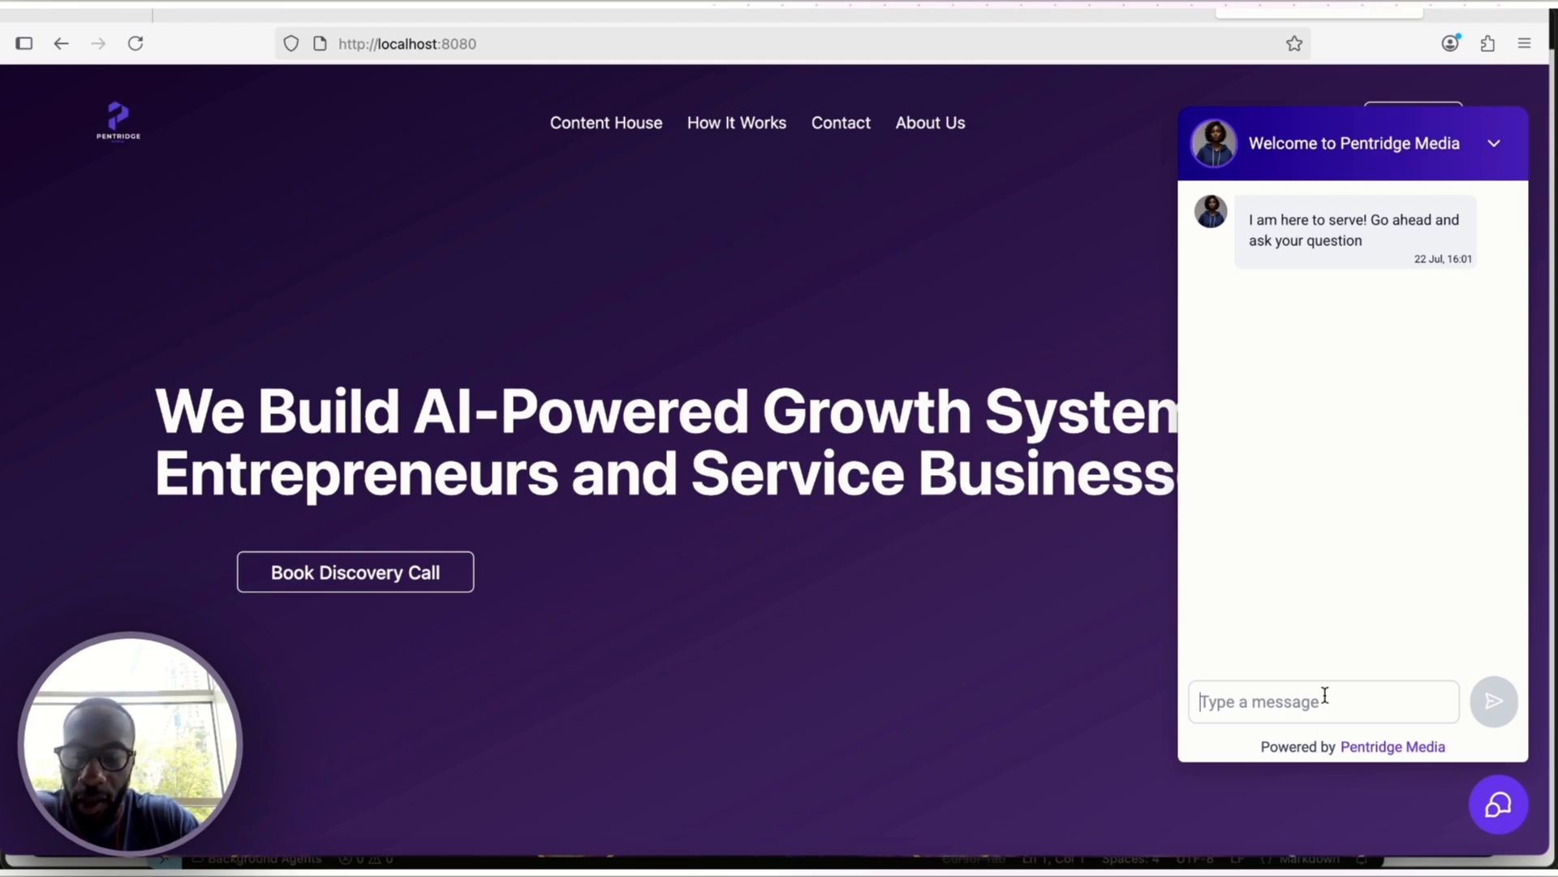
type("can you t")
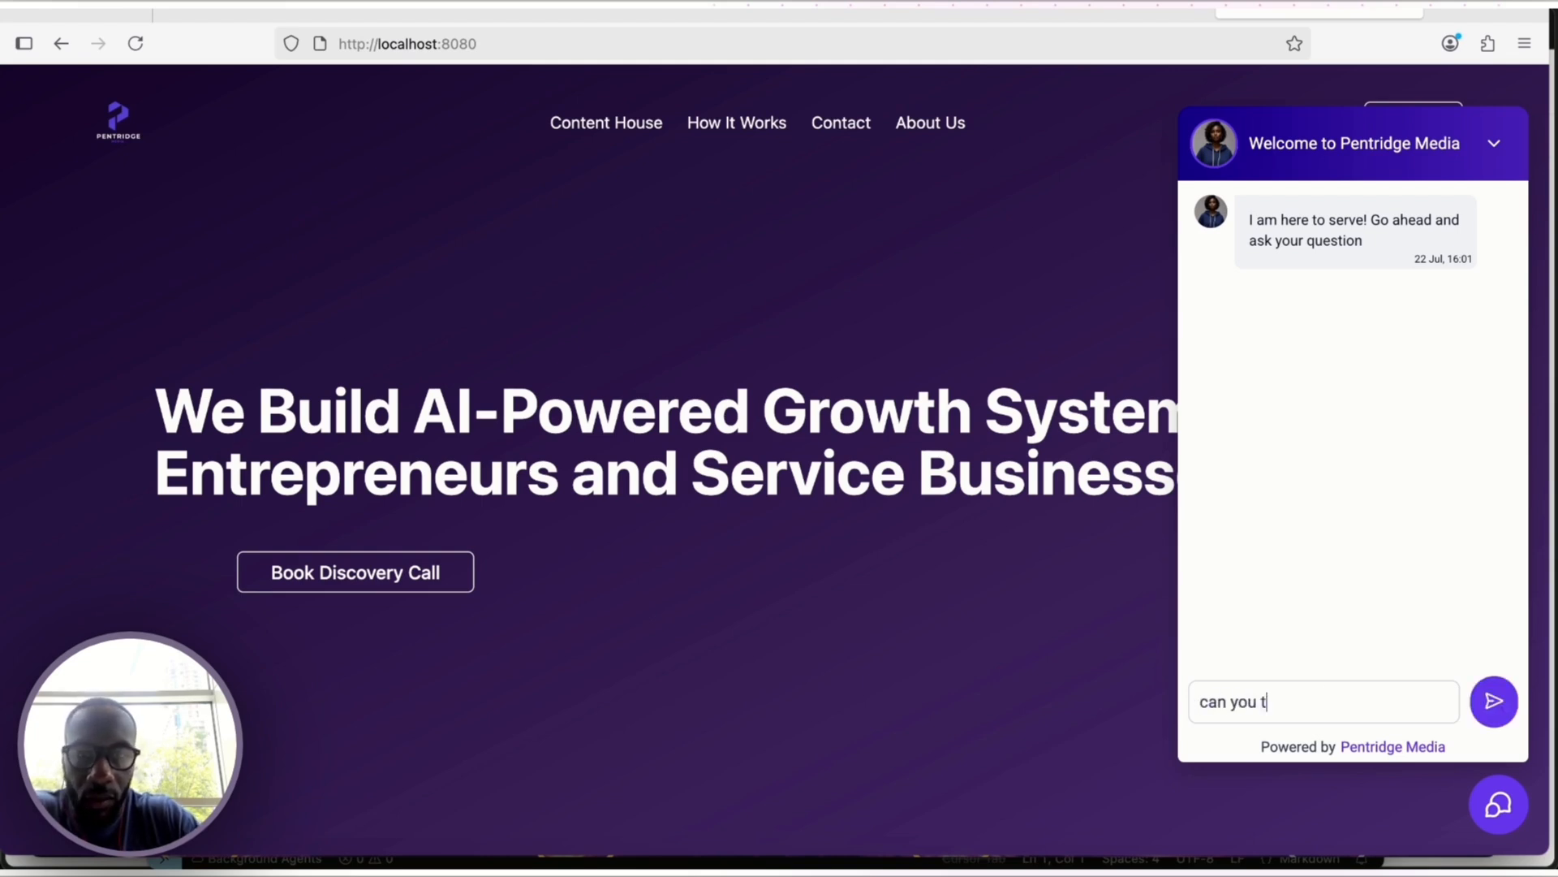
type("ell me what service")
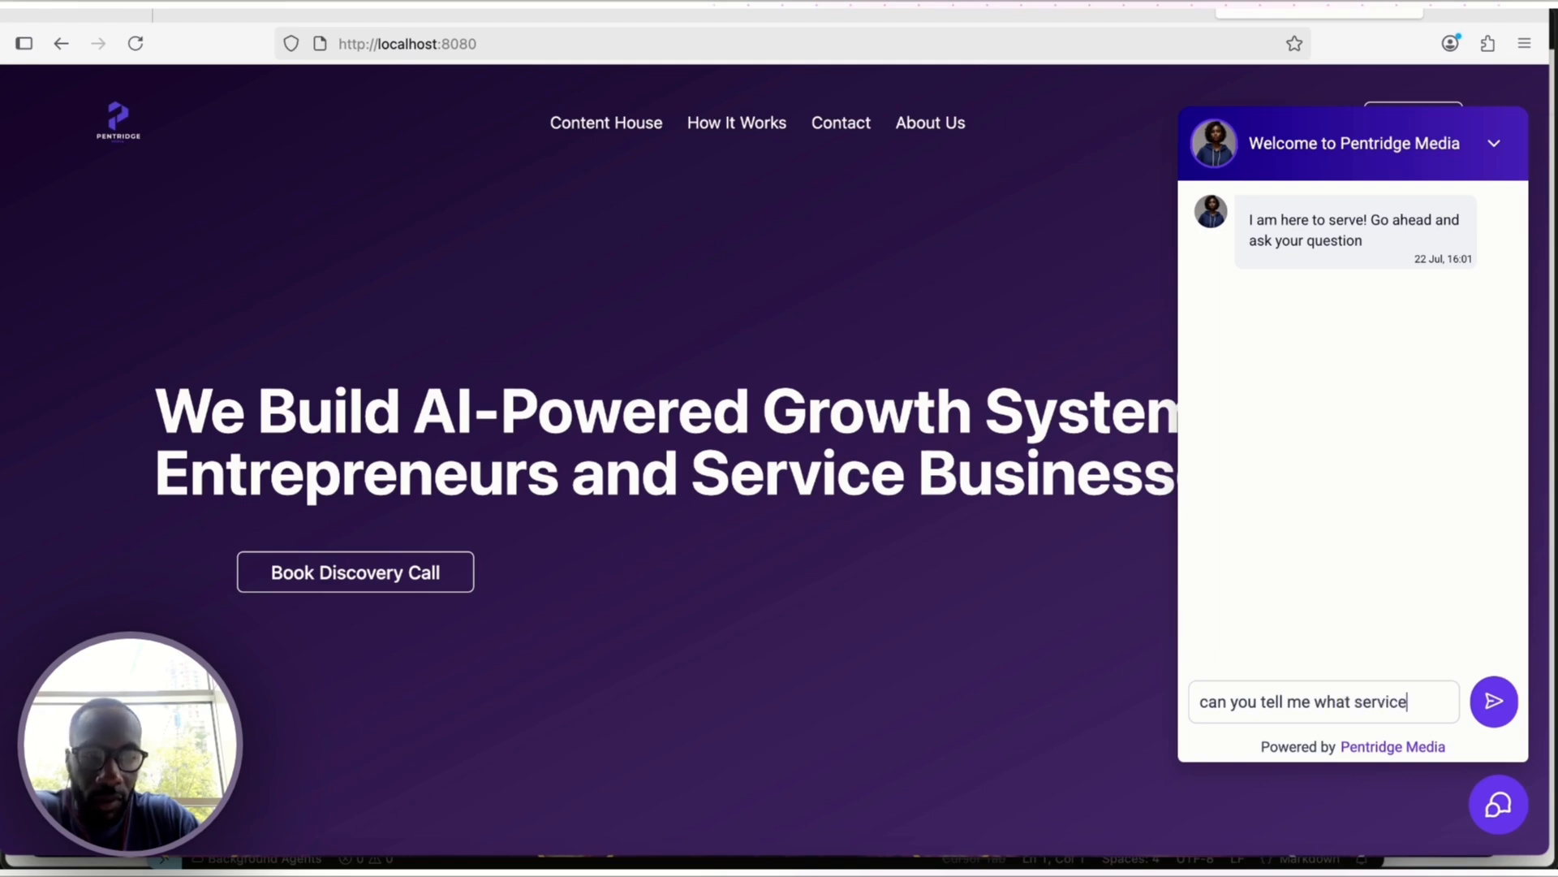
type("s you offer?")
key("Return")
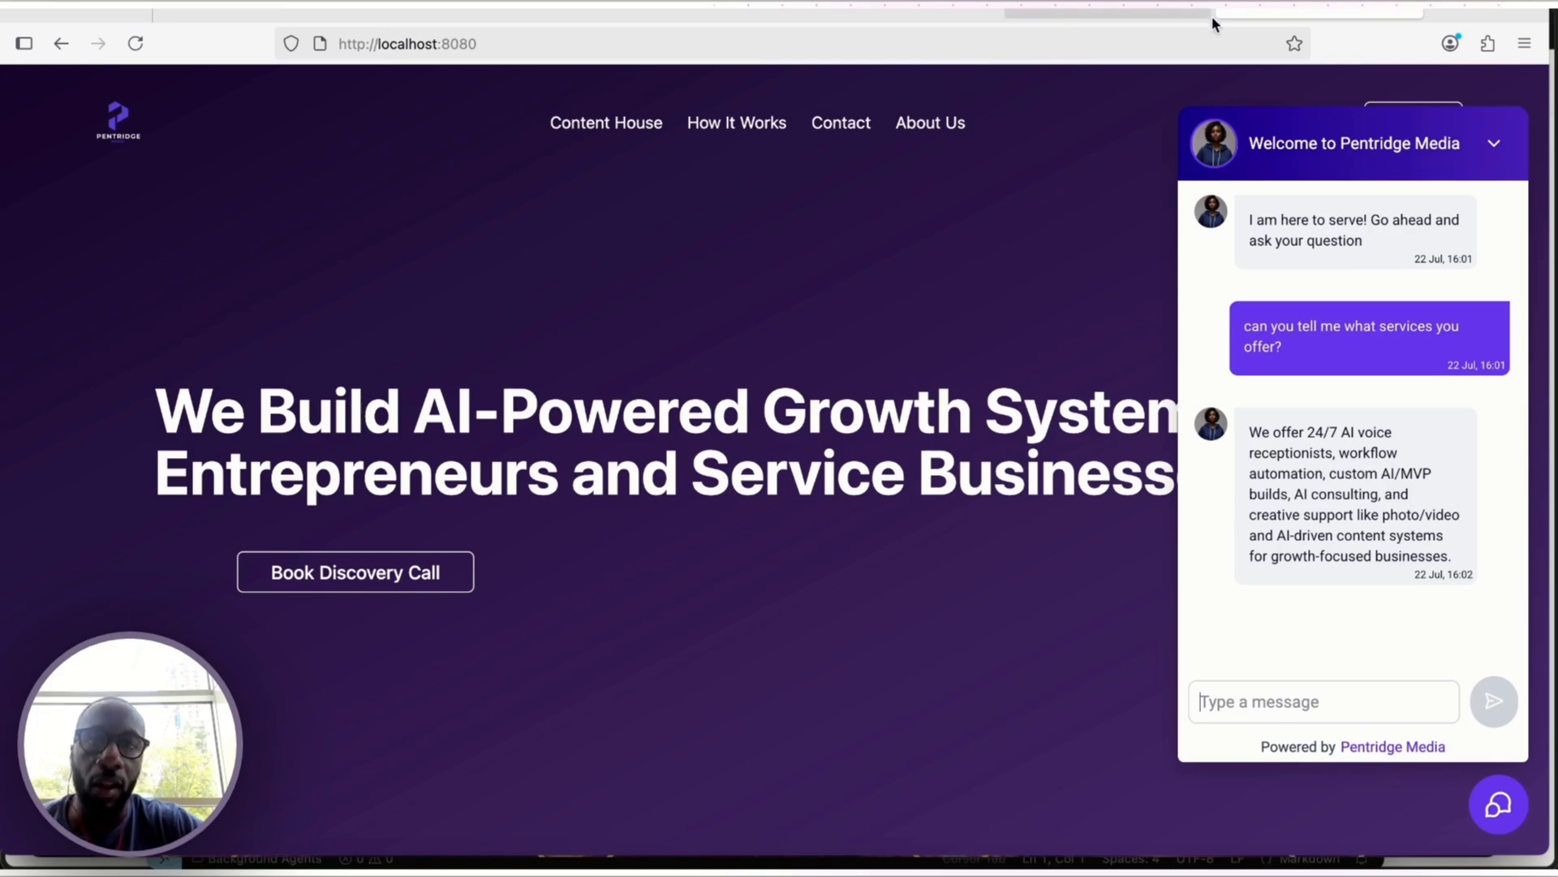
Switch back to GoHighLevel in the main browser and open the Conversations inbox
left_click(772, 862)
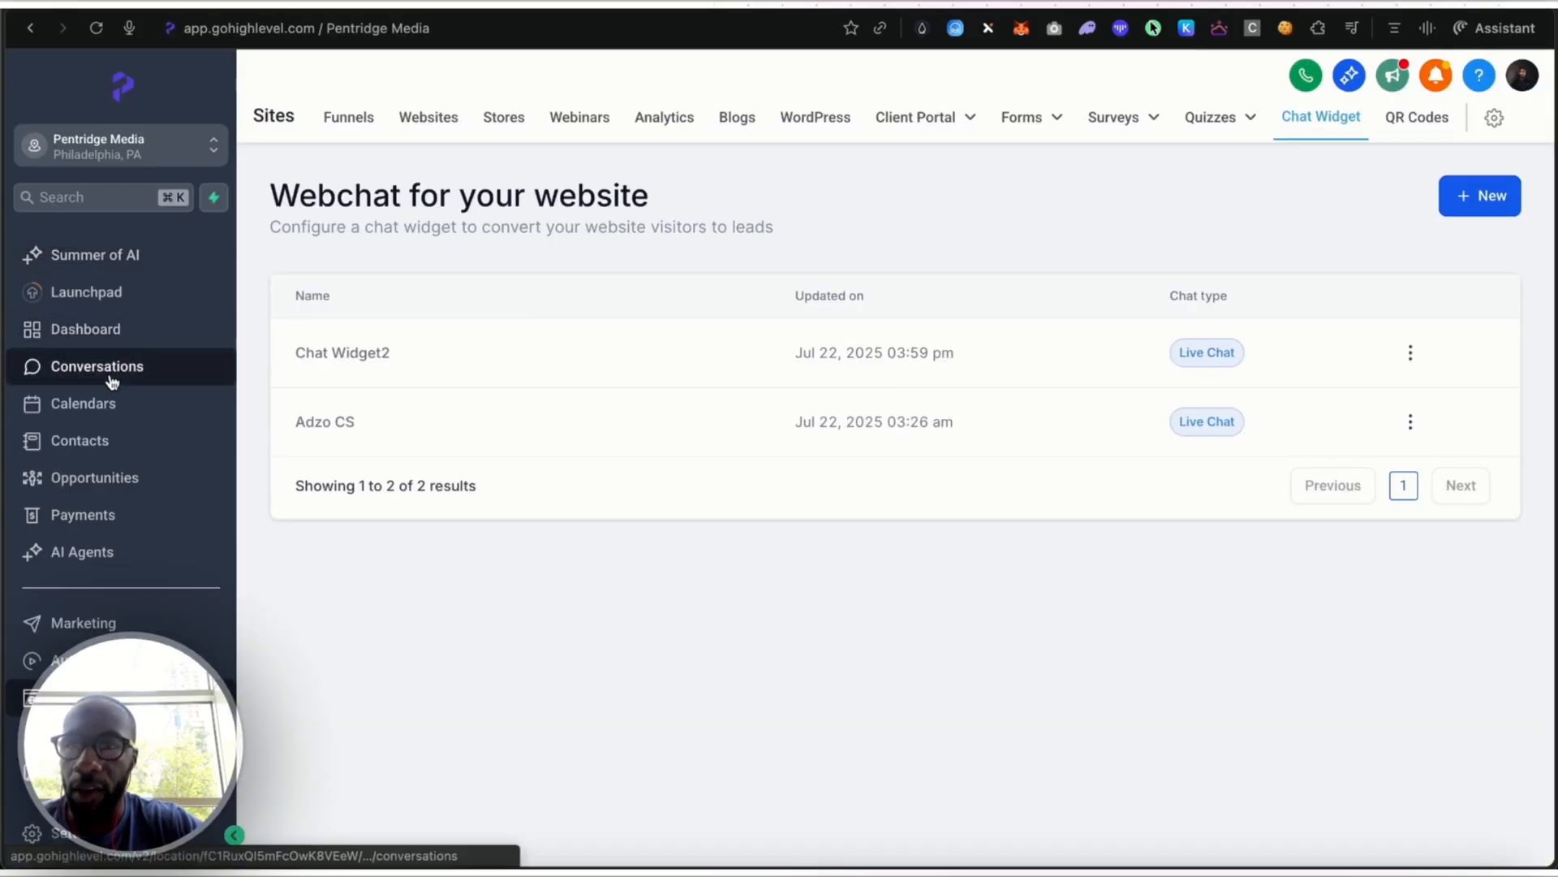
left_click(112, 372)
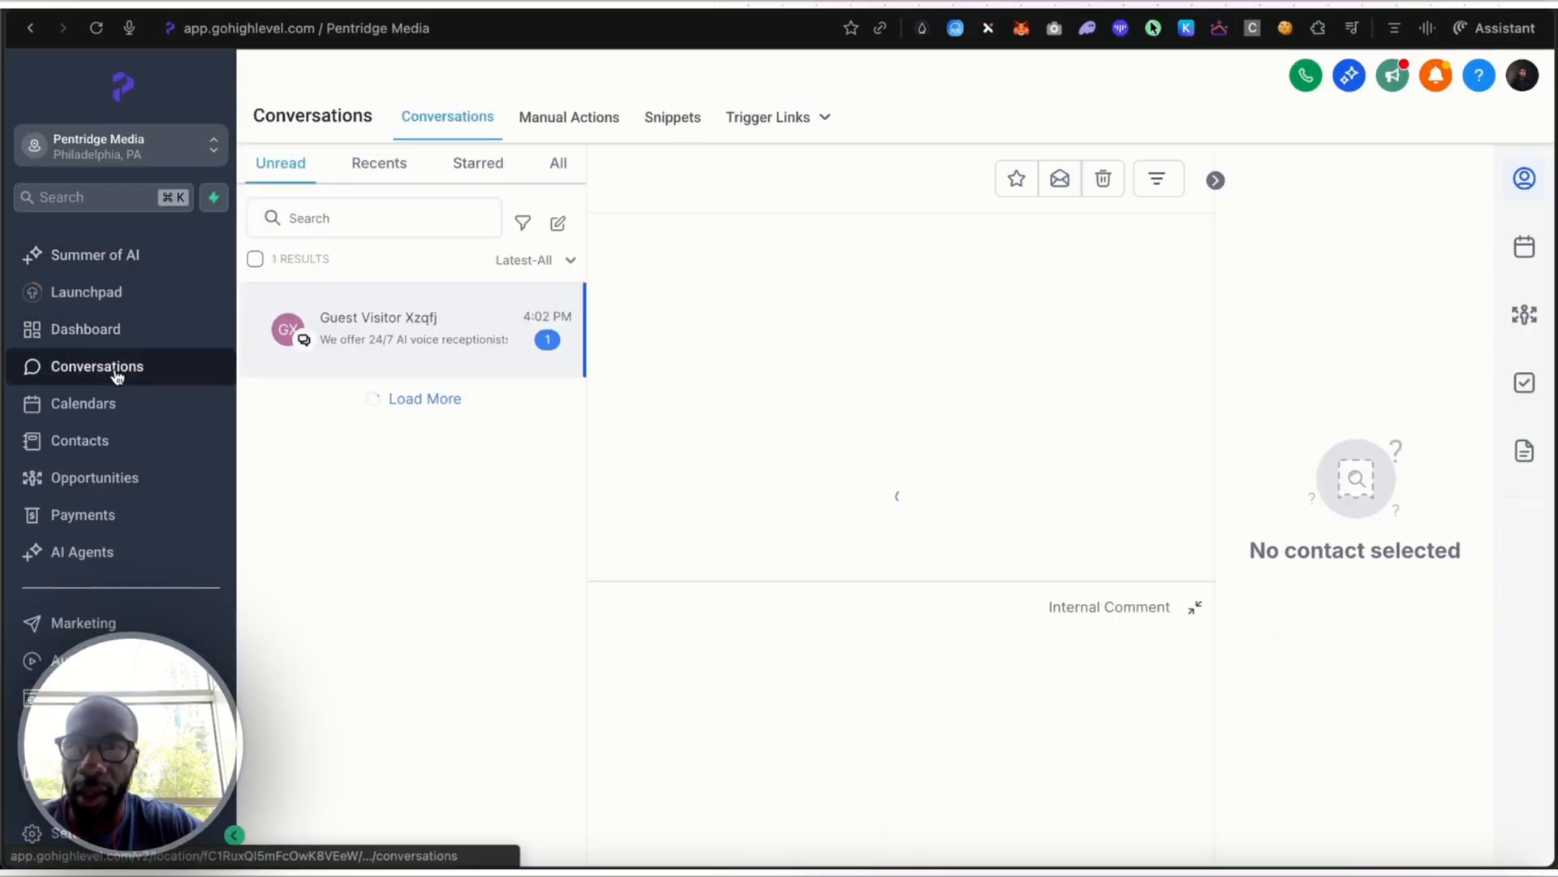